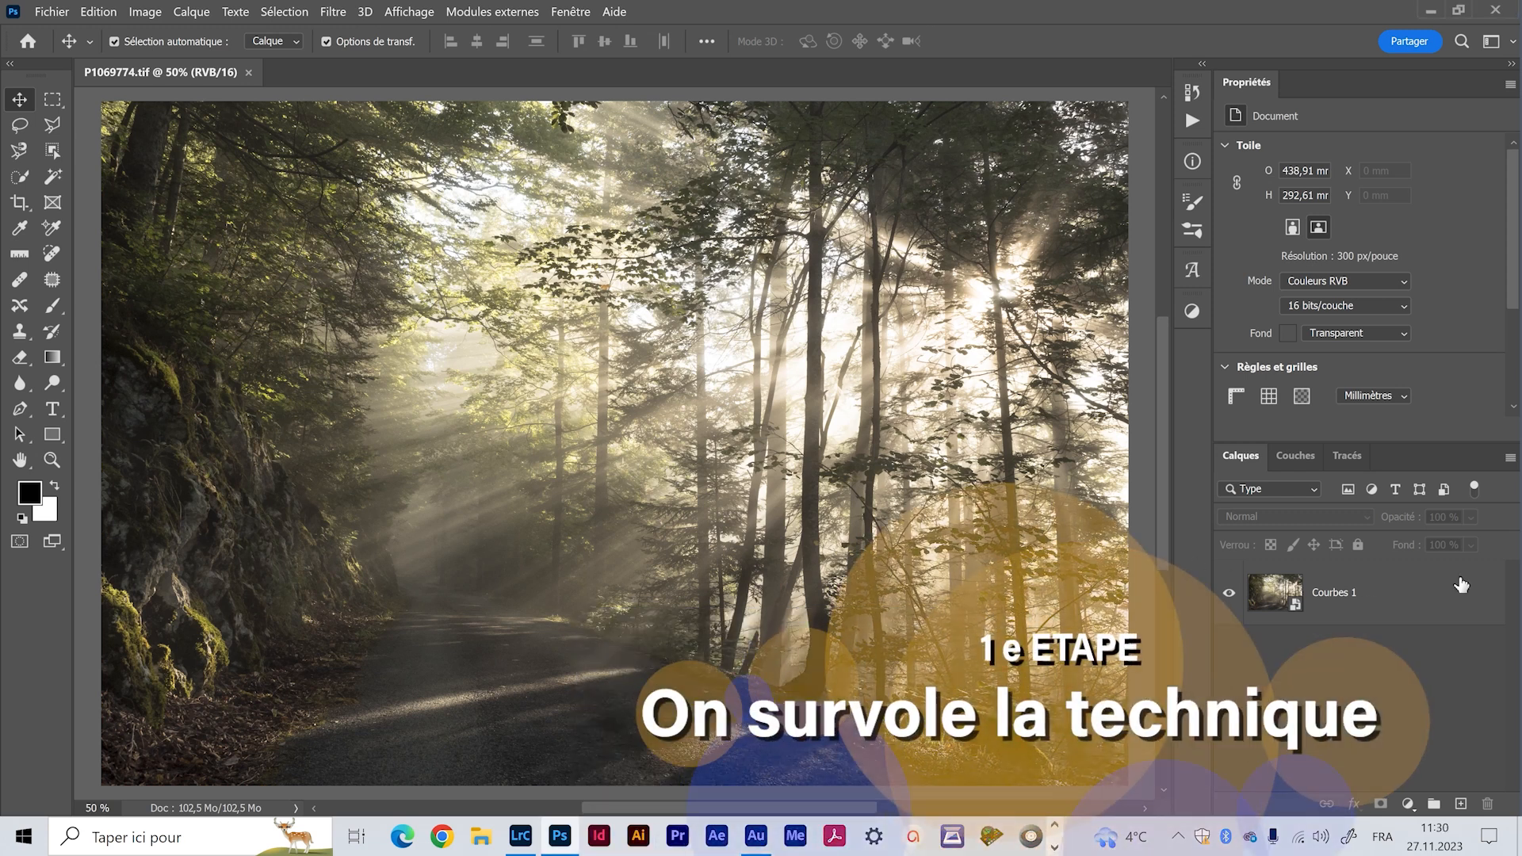
- Place a colour sampler with a 5 x 5 average on the bright sun area among the trees and check its RGB values
left_click(1439, 613)
left_click(1142, 418)
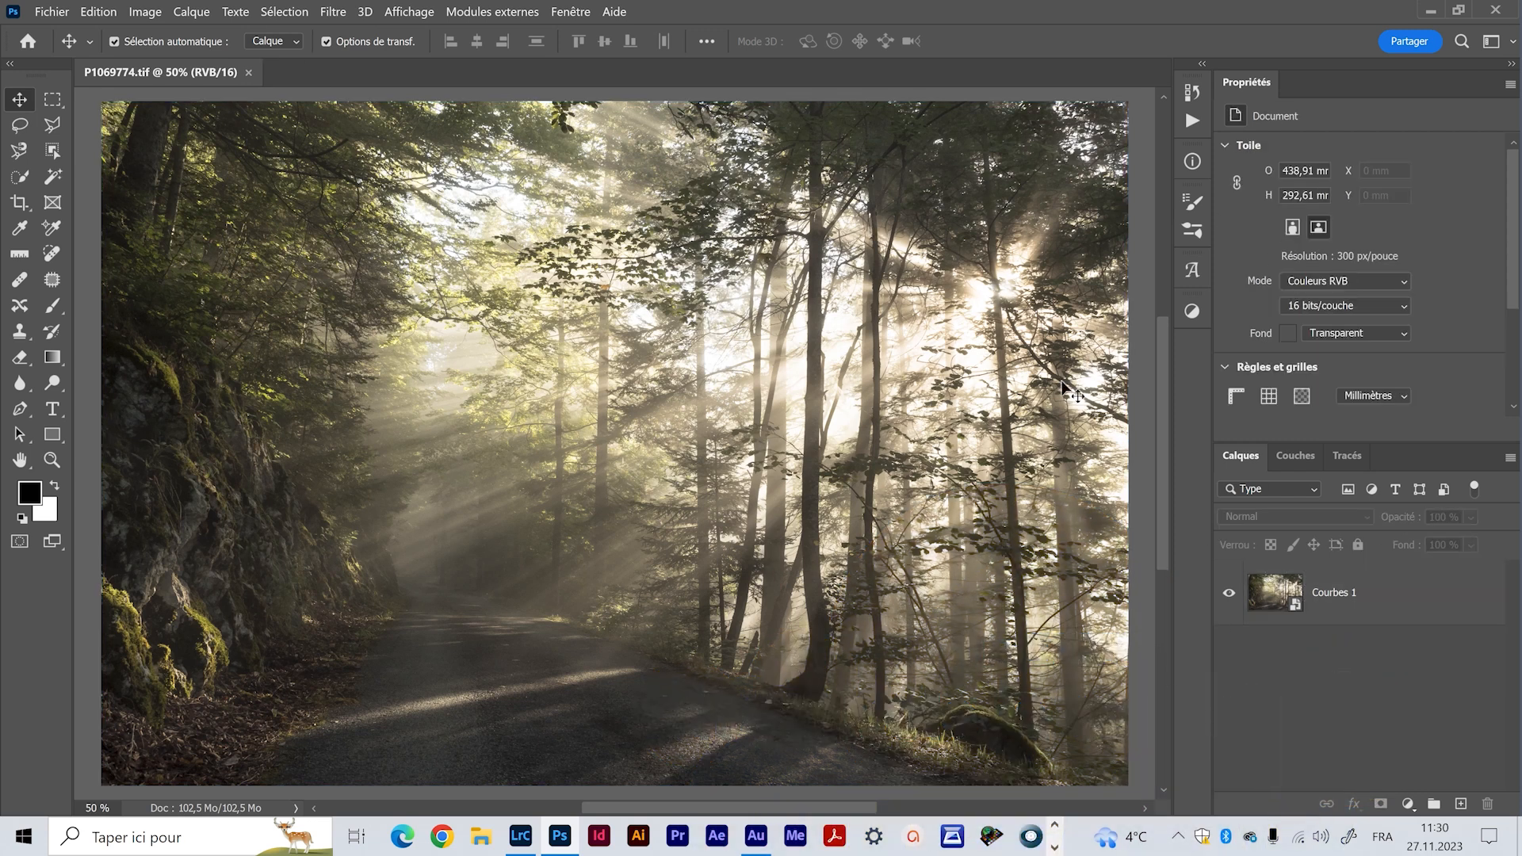
key("z")
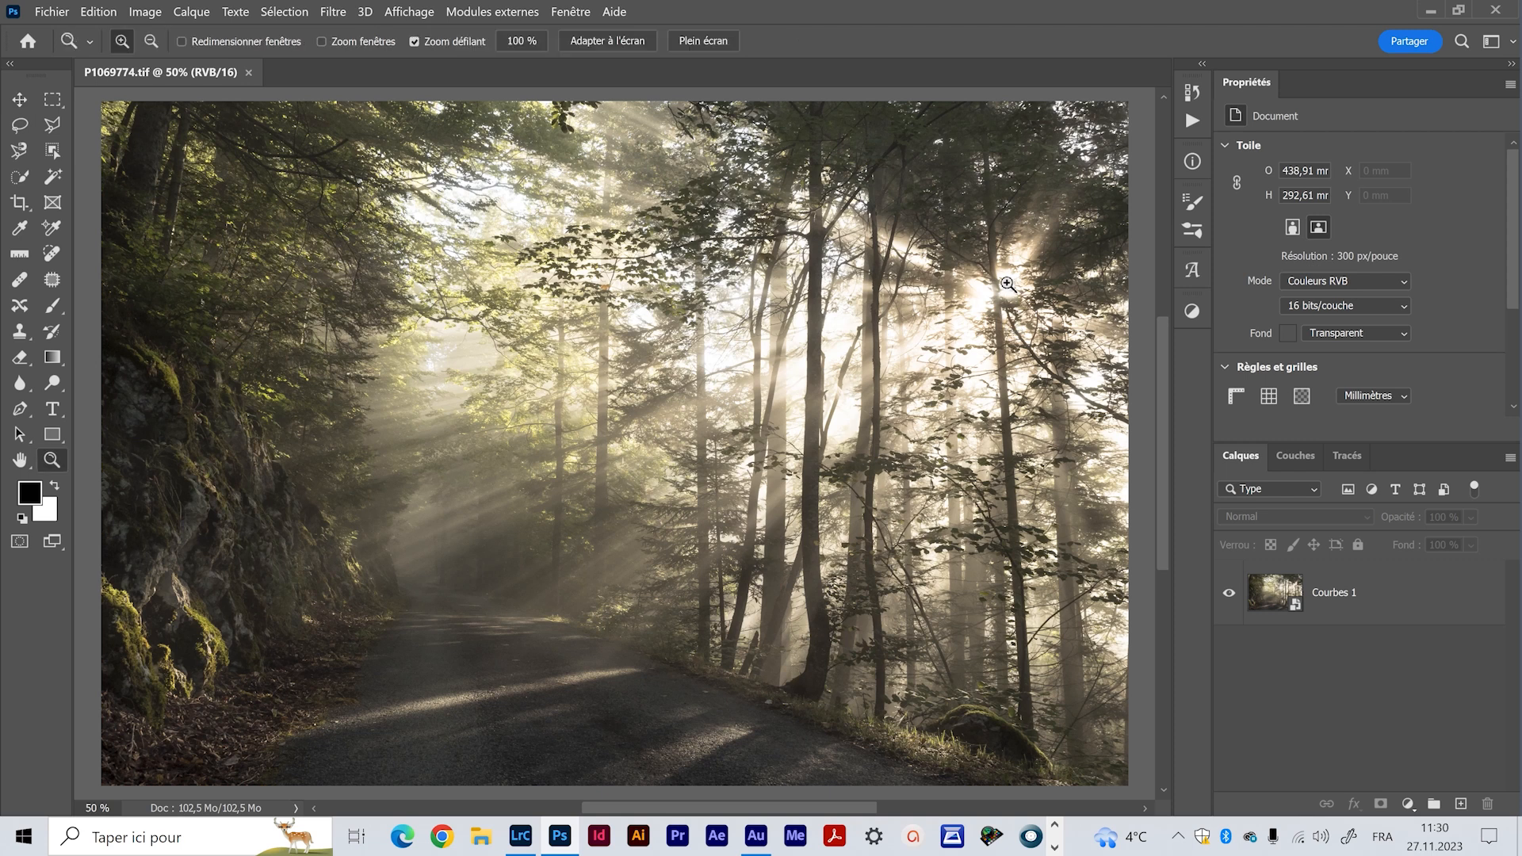
left_click_drag(966, 291, 998, 290)
left_click_drag(996, 466, 909, 459)
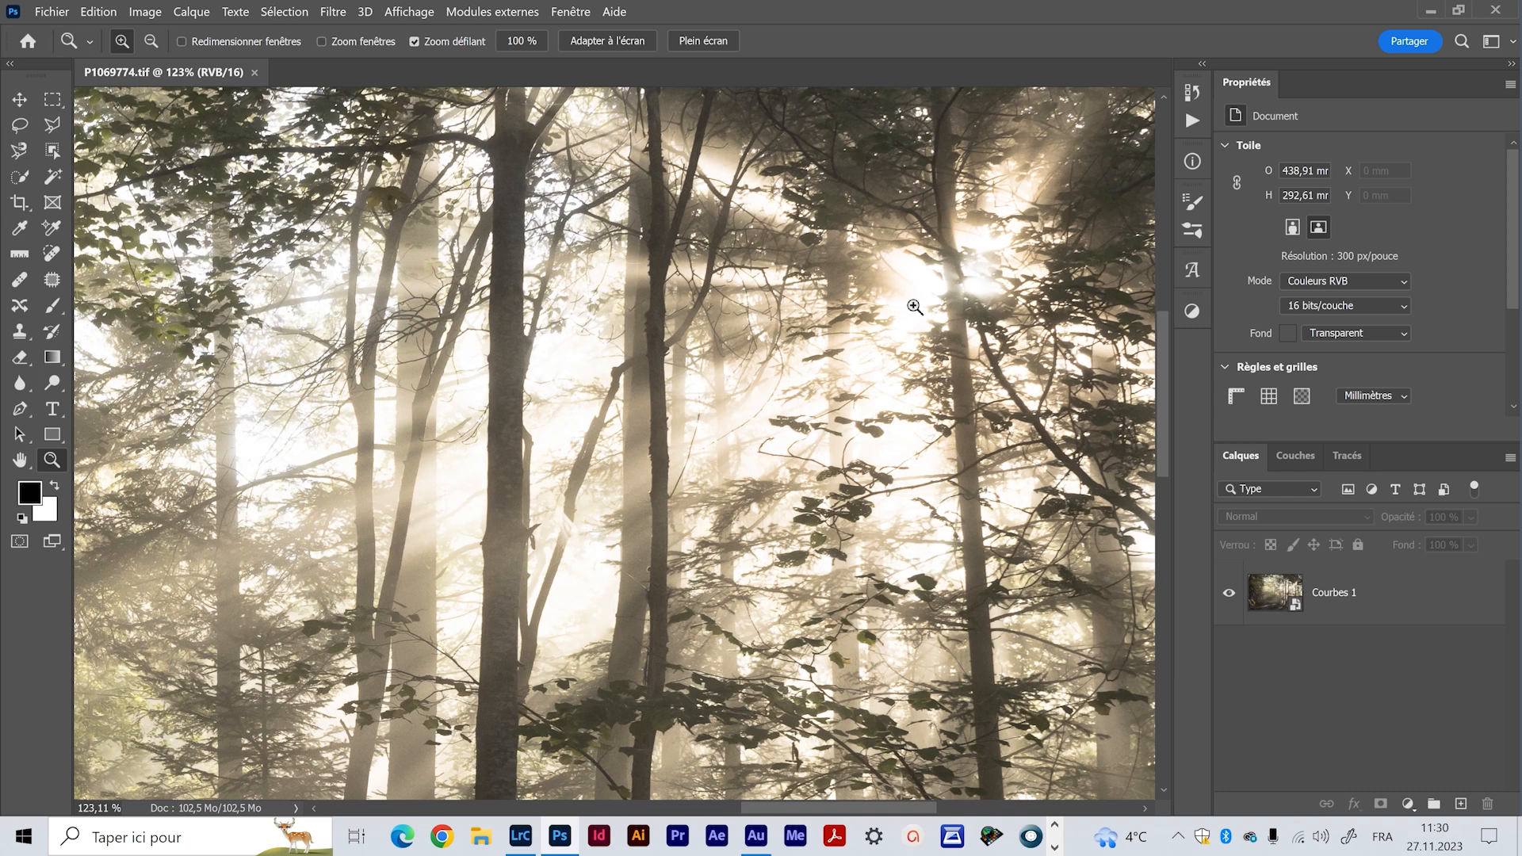
key("v")
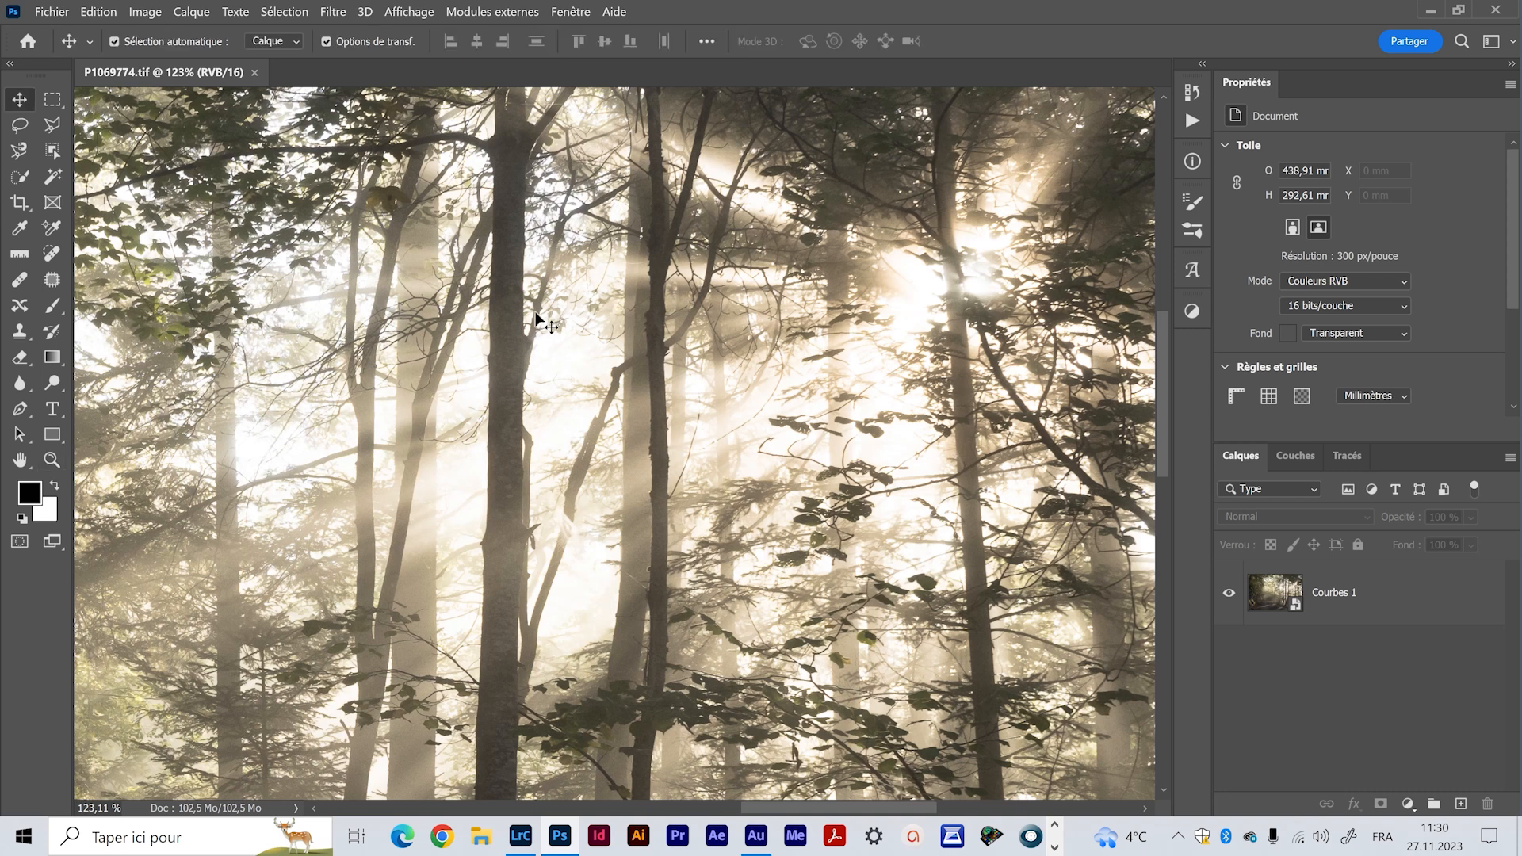
left_click(54, 231)
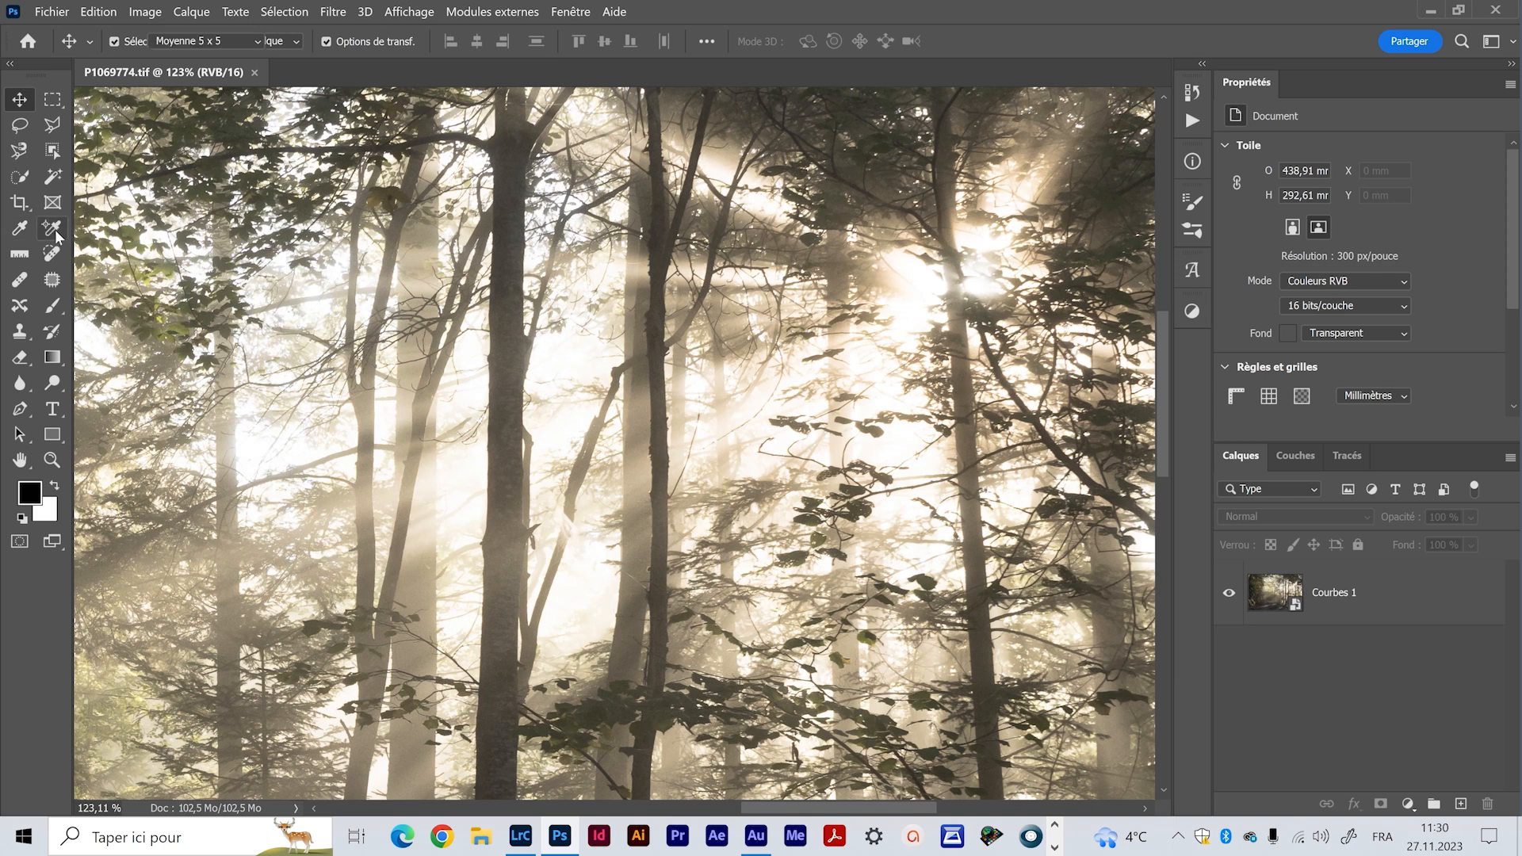
left_click(193, 44)
left_click(179, 86)
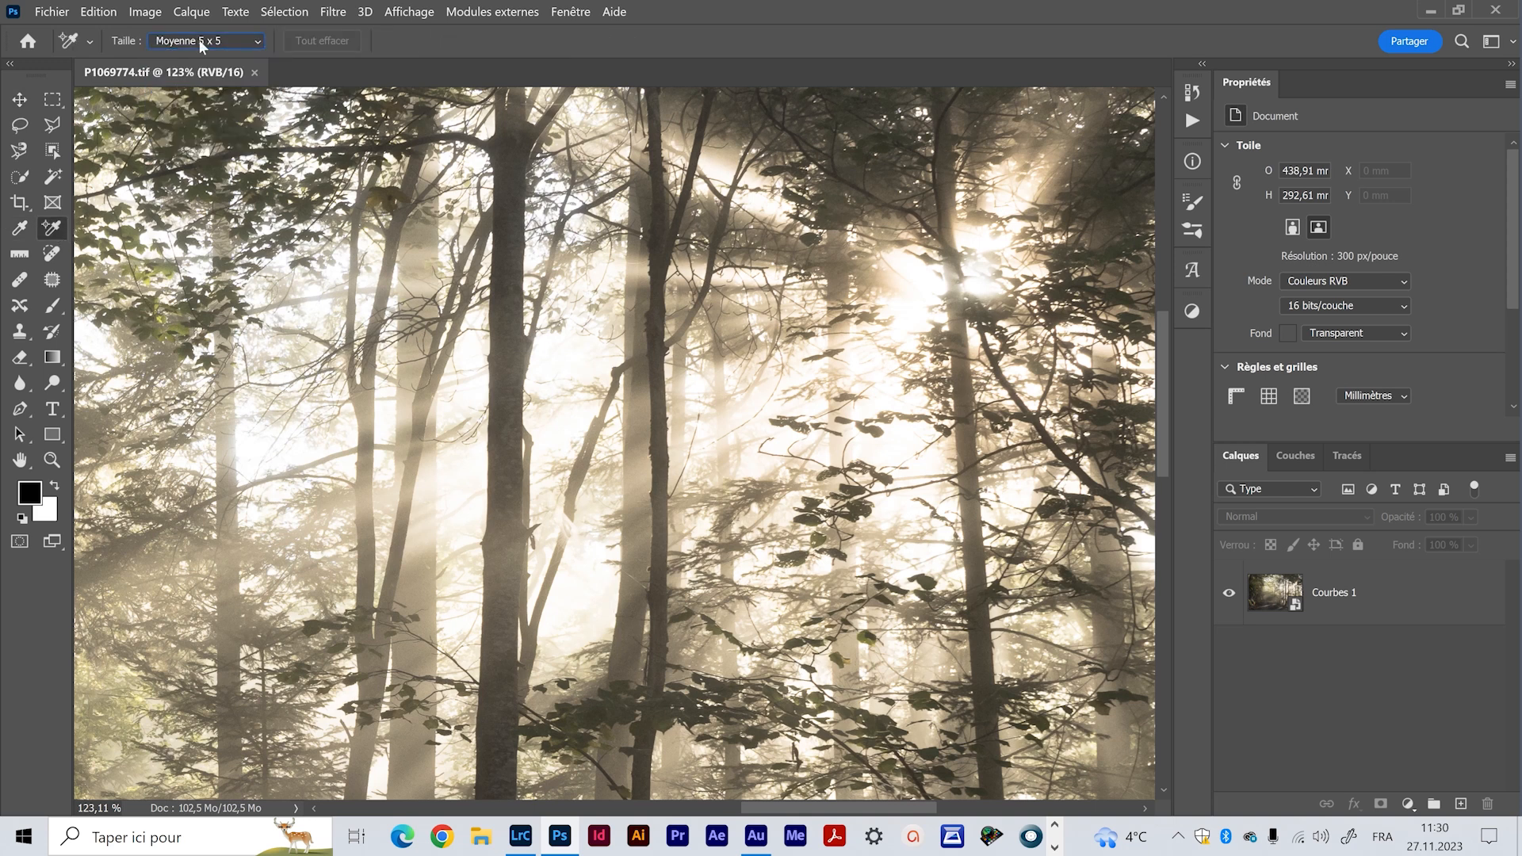
left_click(917, 292)
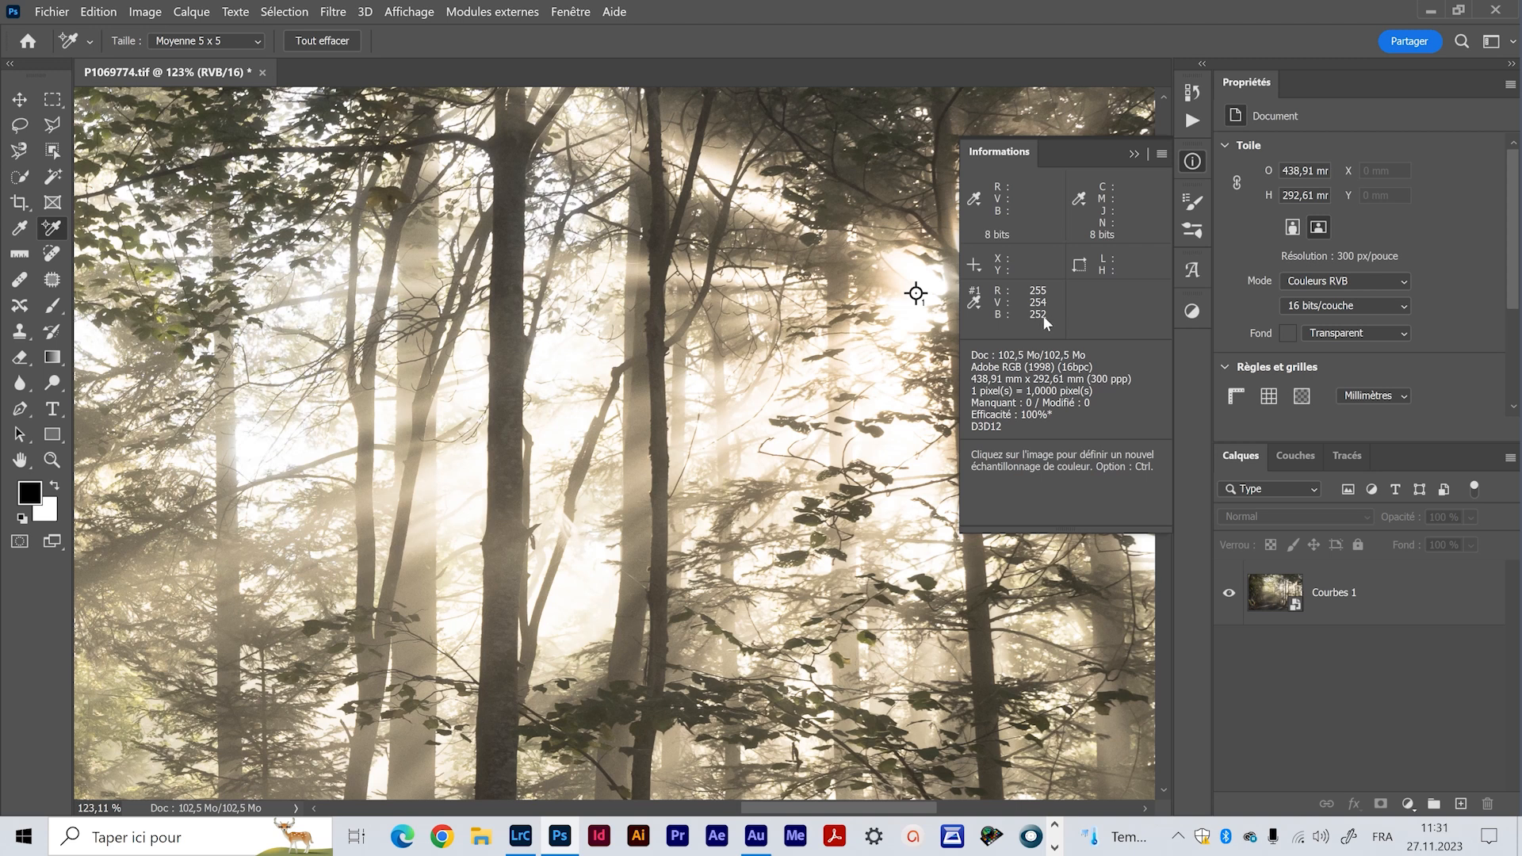
left_click(1136, 154)
- Add a Selective Color (Correction sélective) adjustment layer above the Courbes 1 layer
key("ctrl+space")
key("ctrl+space")
left_click_drag(613, 439, 581, 449)
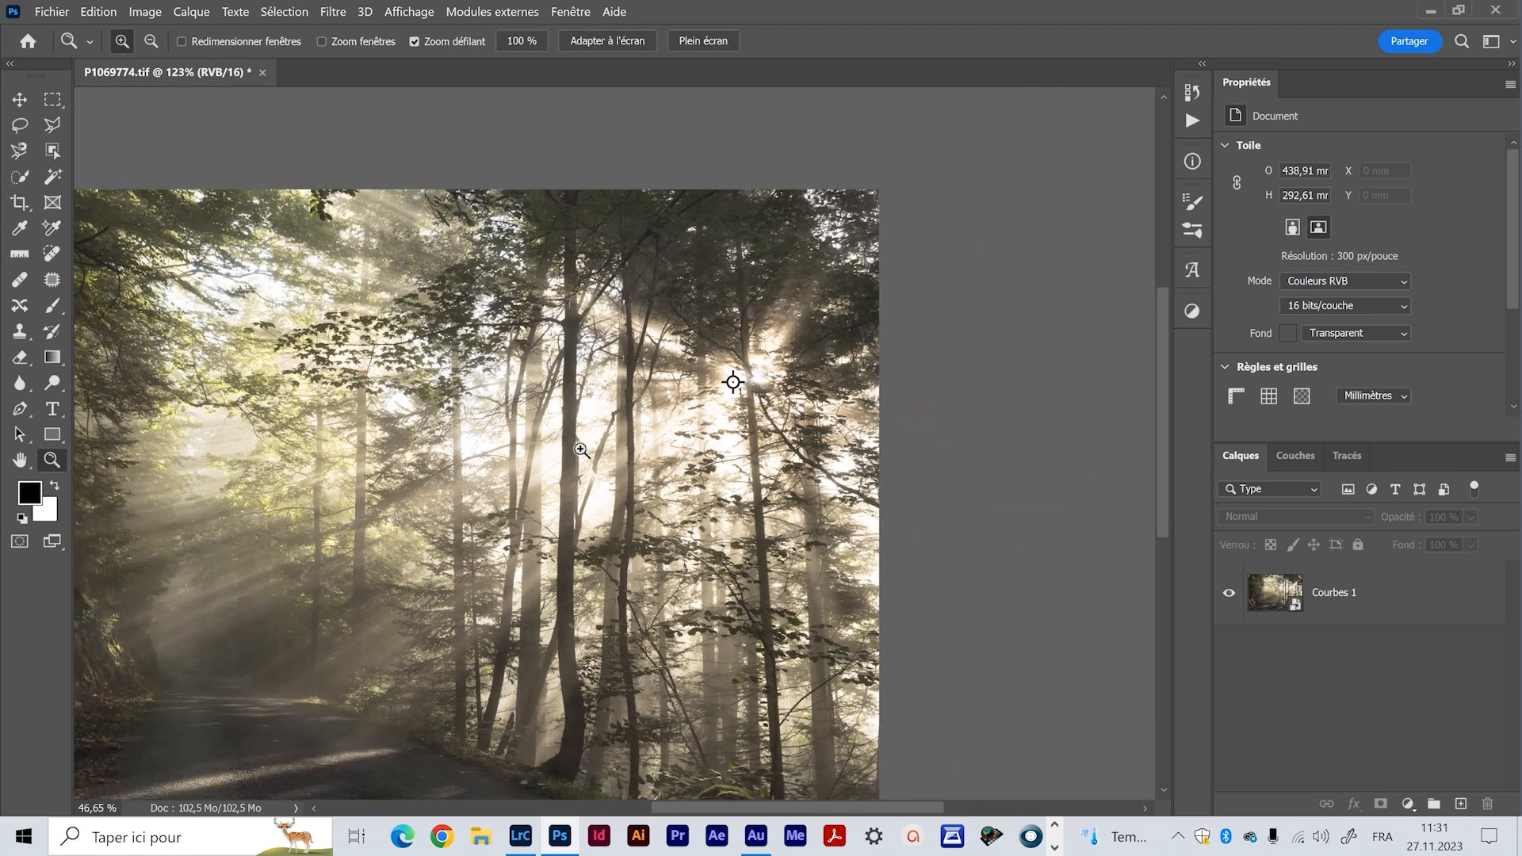
left_click_drag(502, 609, 733, 534)
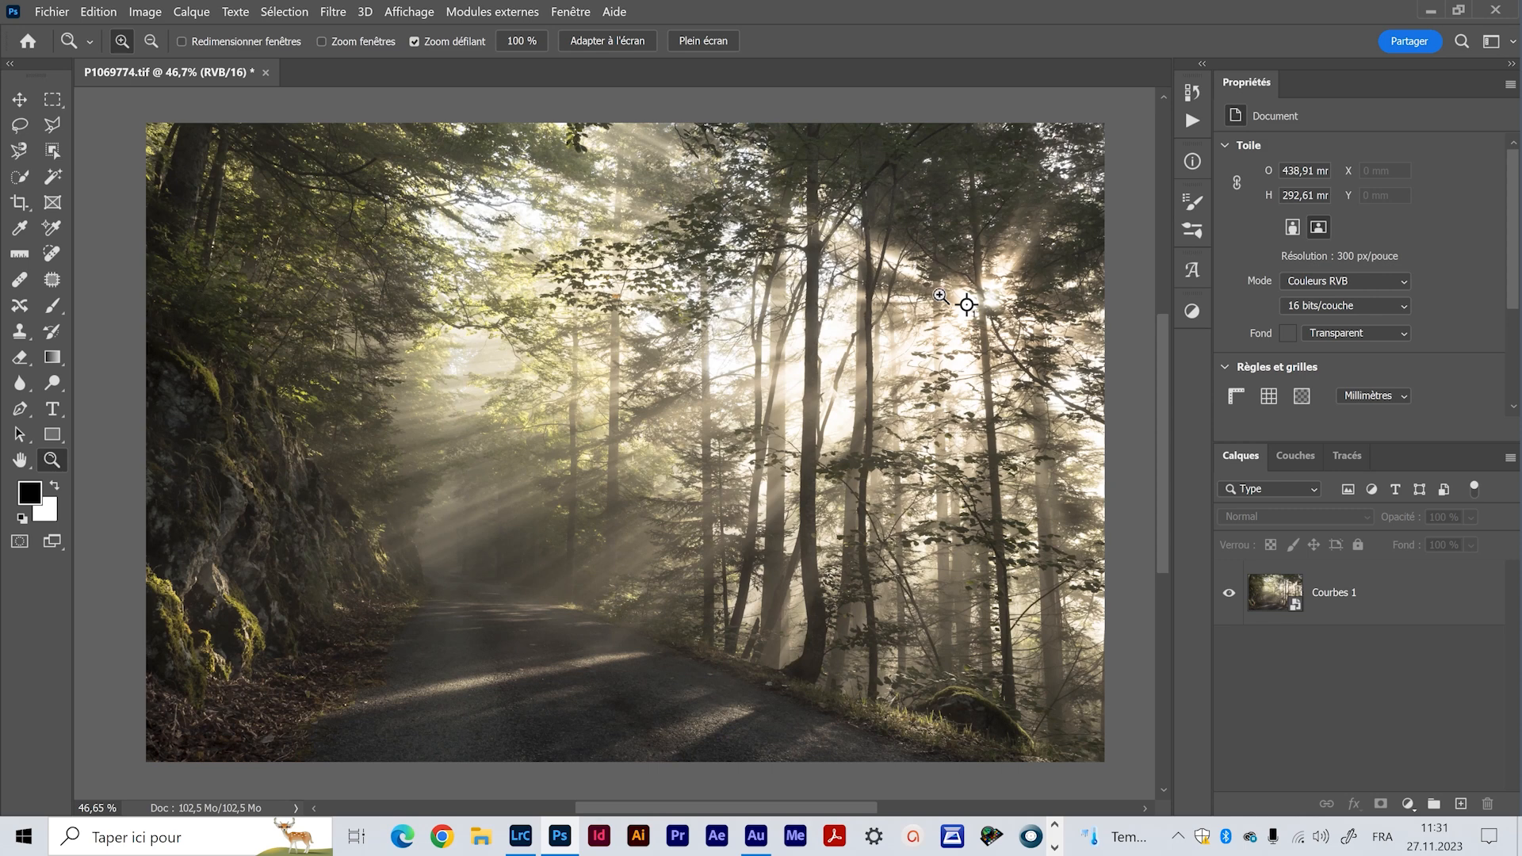
mouse_move(957, 329)
left_mouse_down()
mouse_move(991, 322)
mouse_move(797, 440)
left_mouse_up()
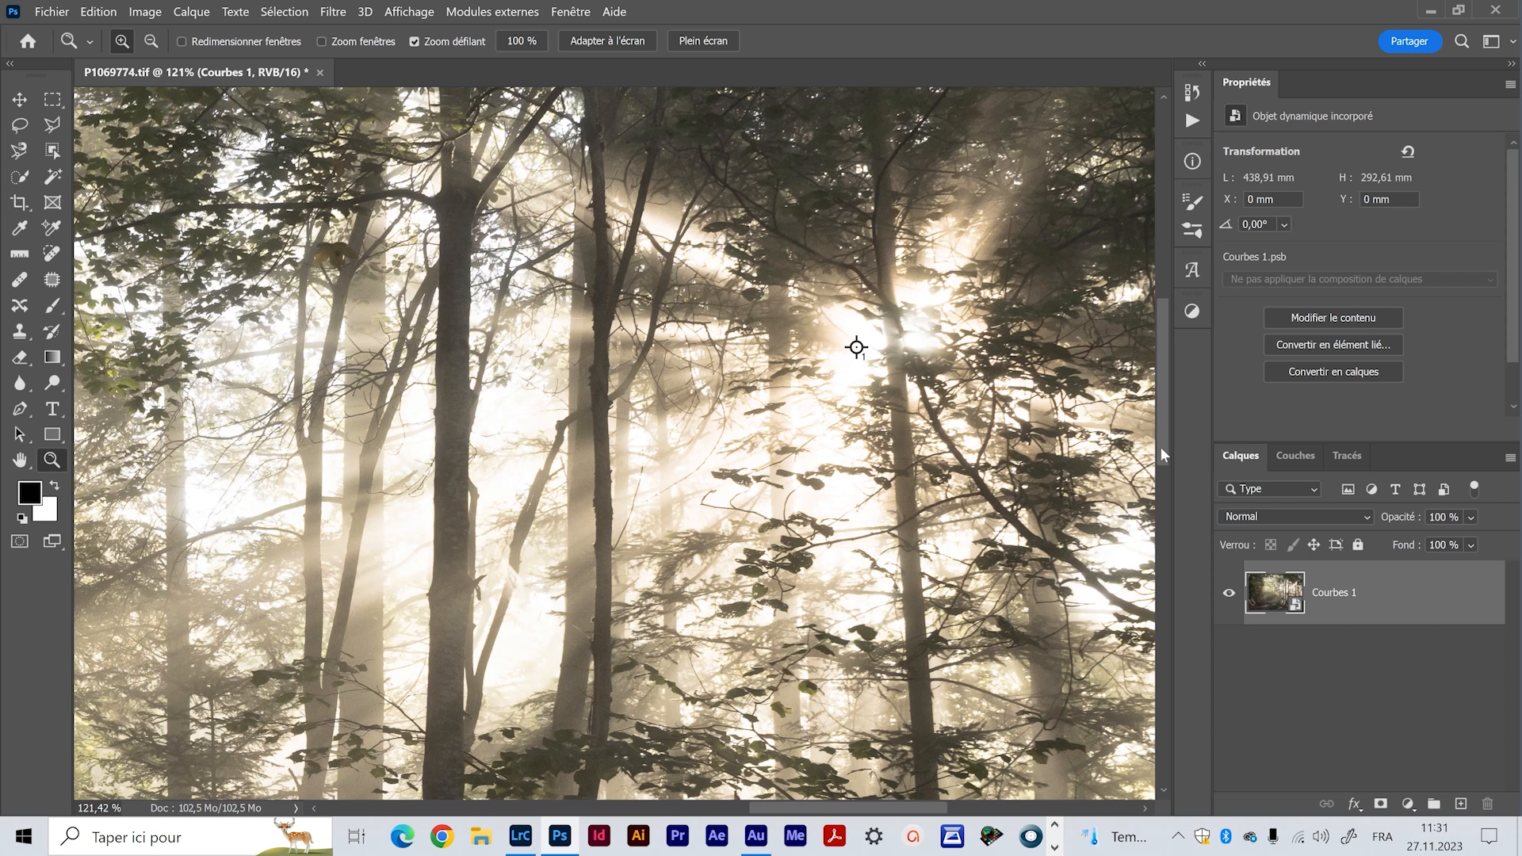
left_click(1194, 310)
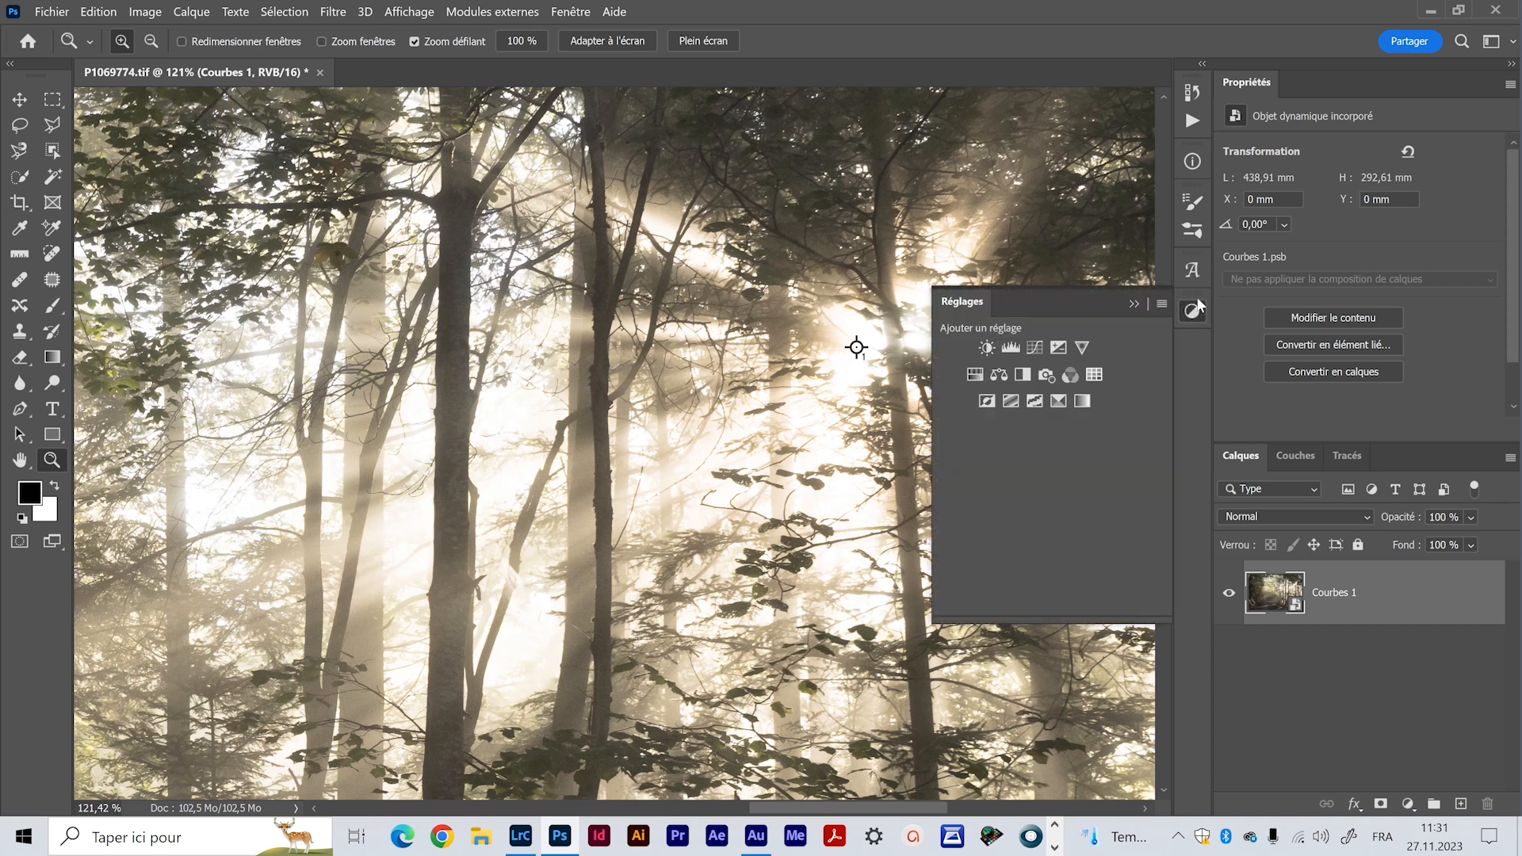
left_click(571, 11)
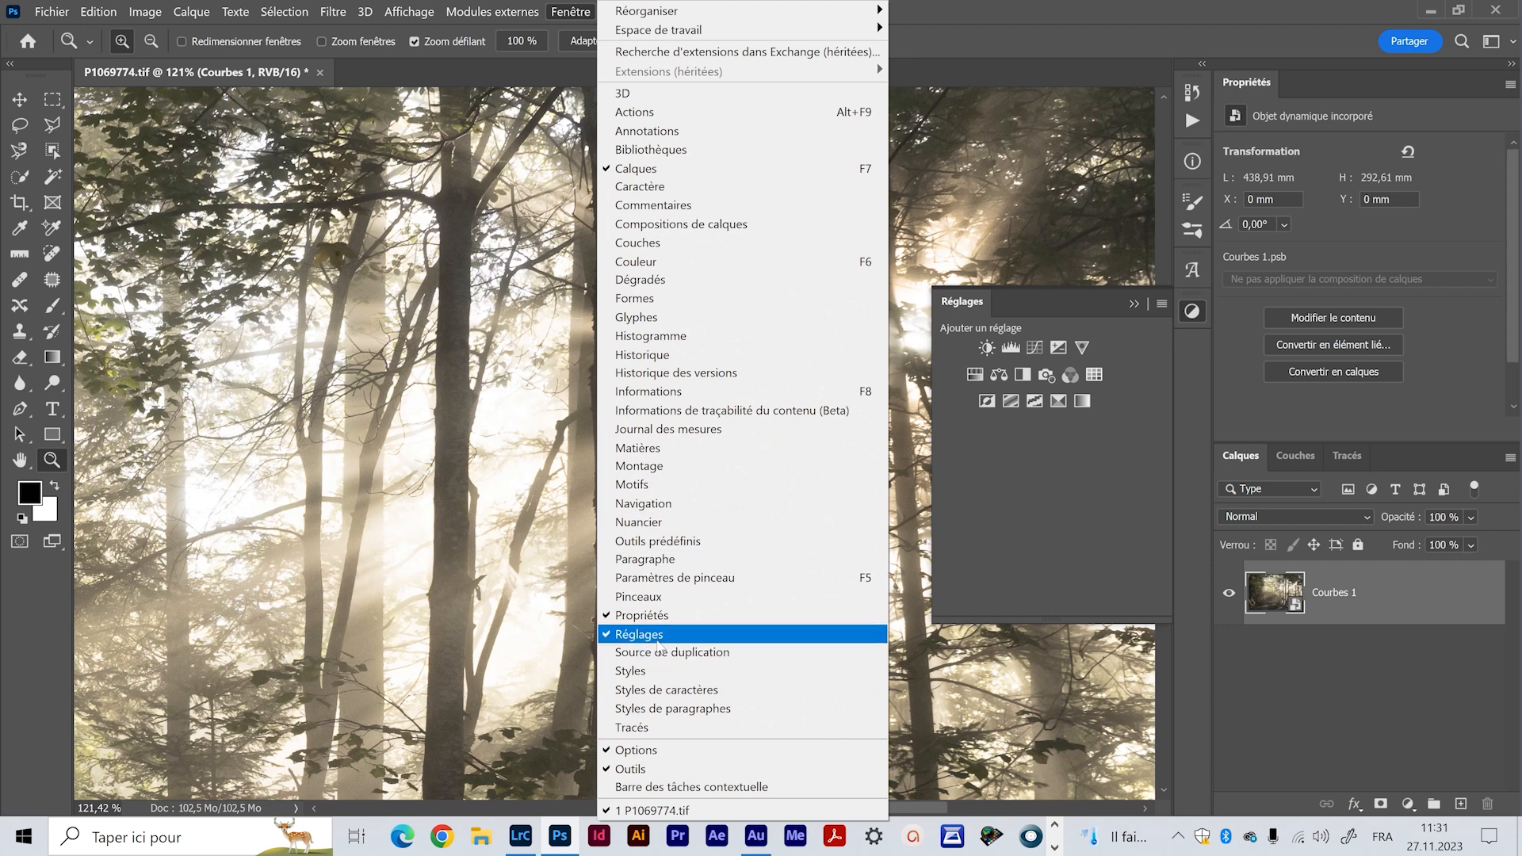
left_click(1027, 436)
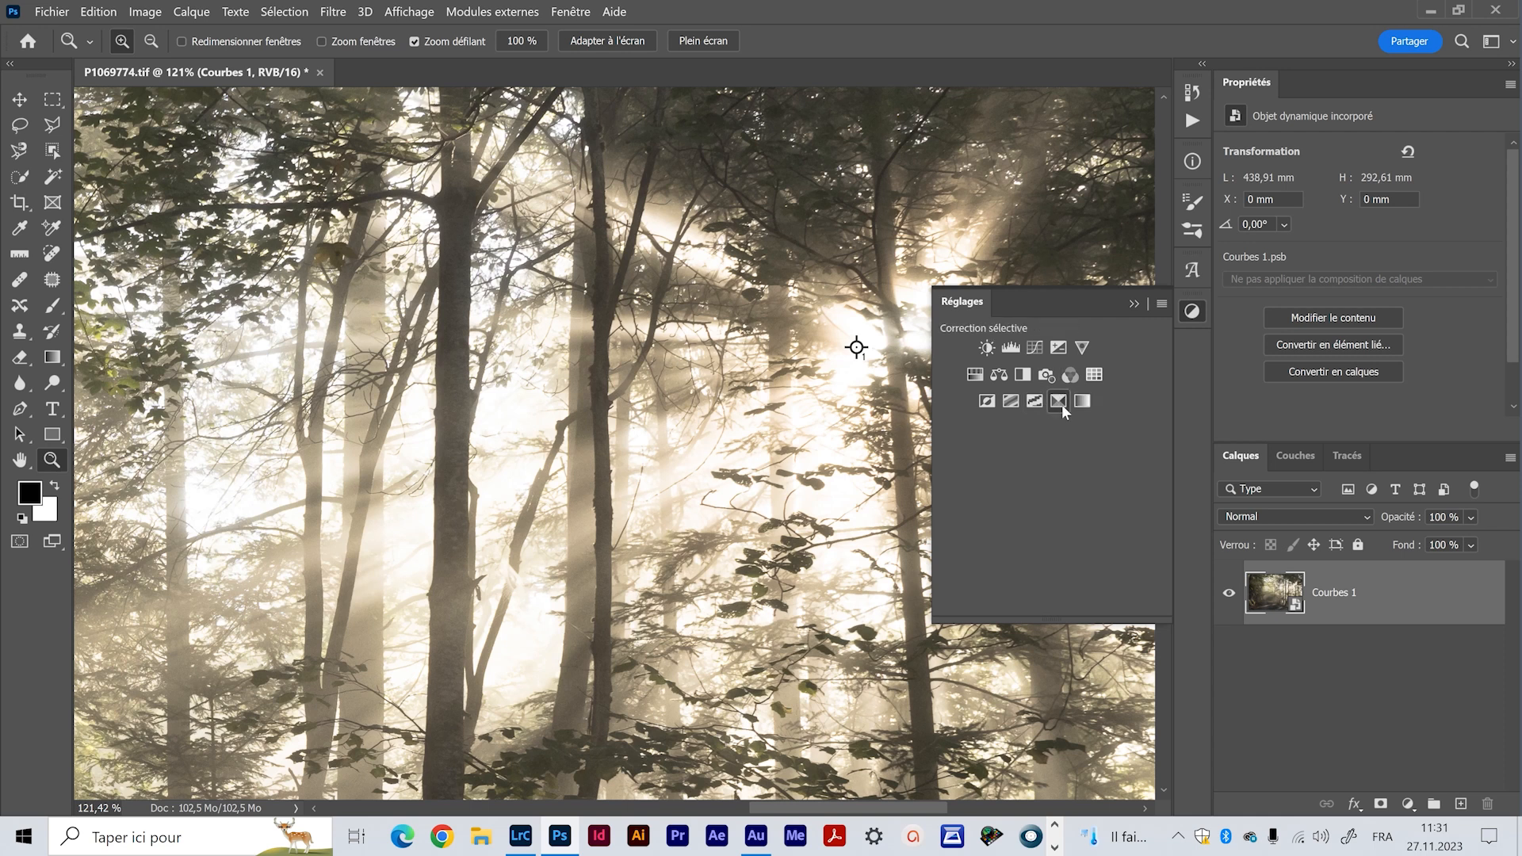
left_click(1059, 399)
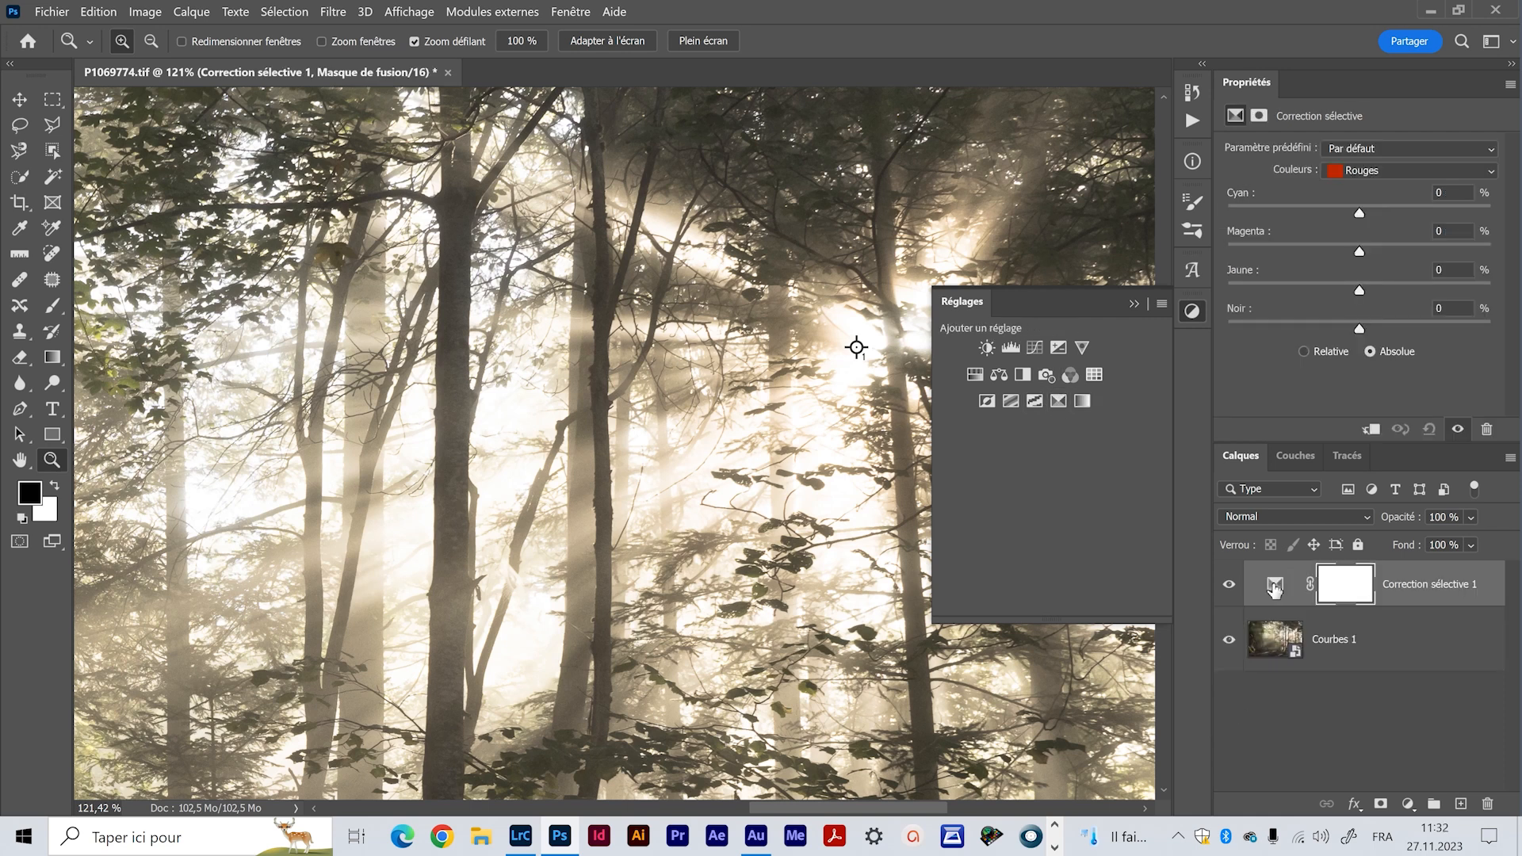
left_click(1134, 304)
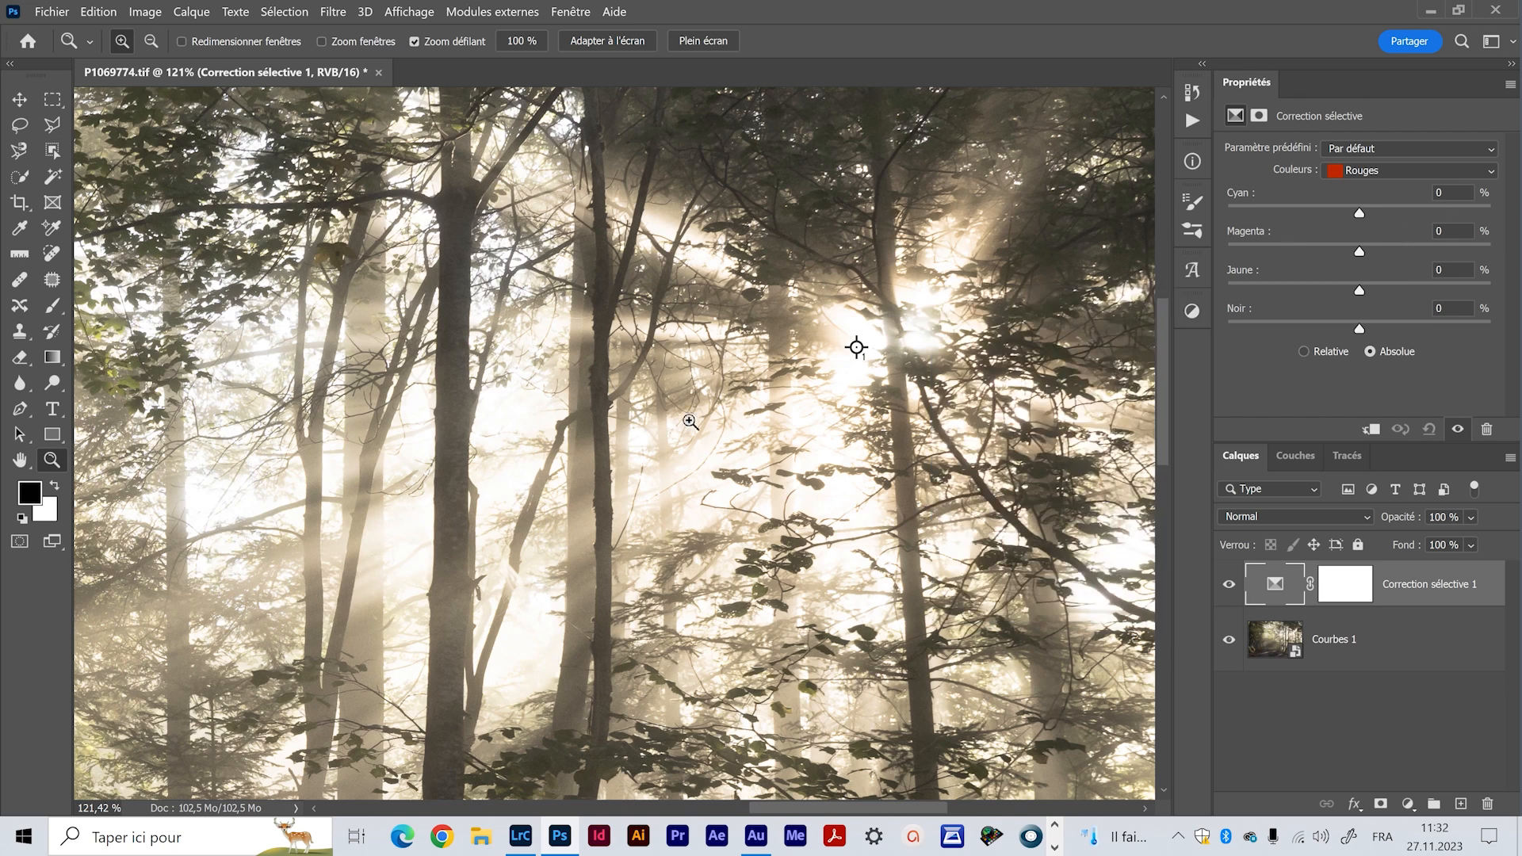
- Choose the Whites (Blancs) as the colour range of the selective colour adjustment
scroll(670, 454, "down", 2)
scroll(663, 455, "up", 1)
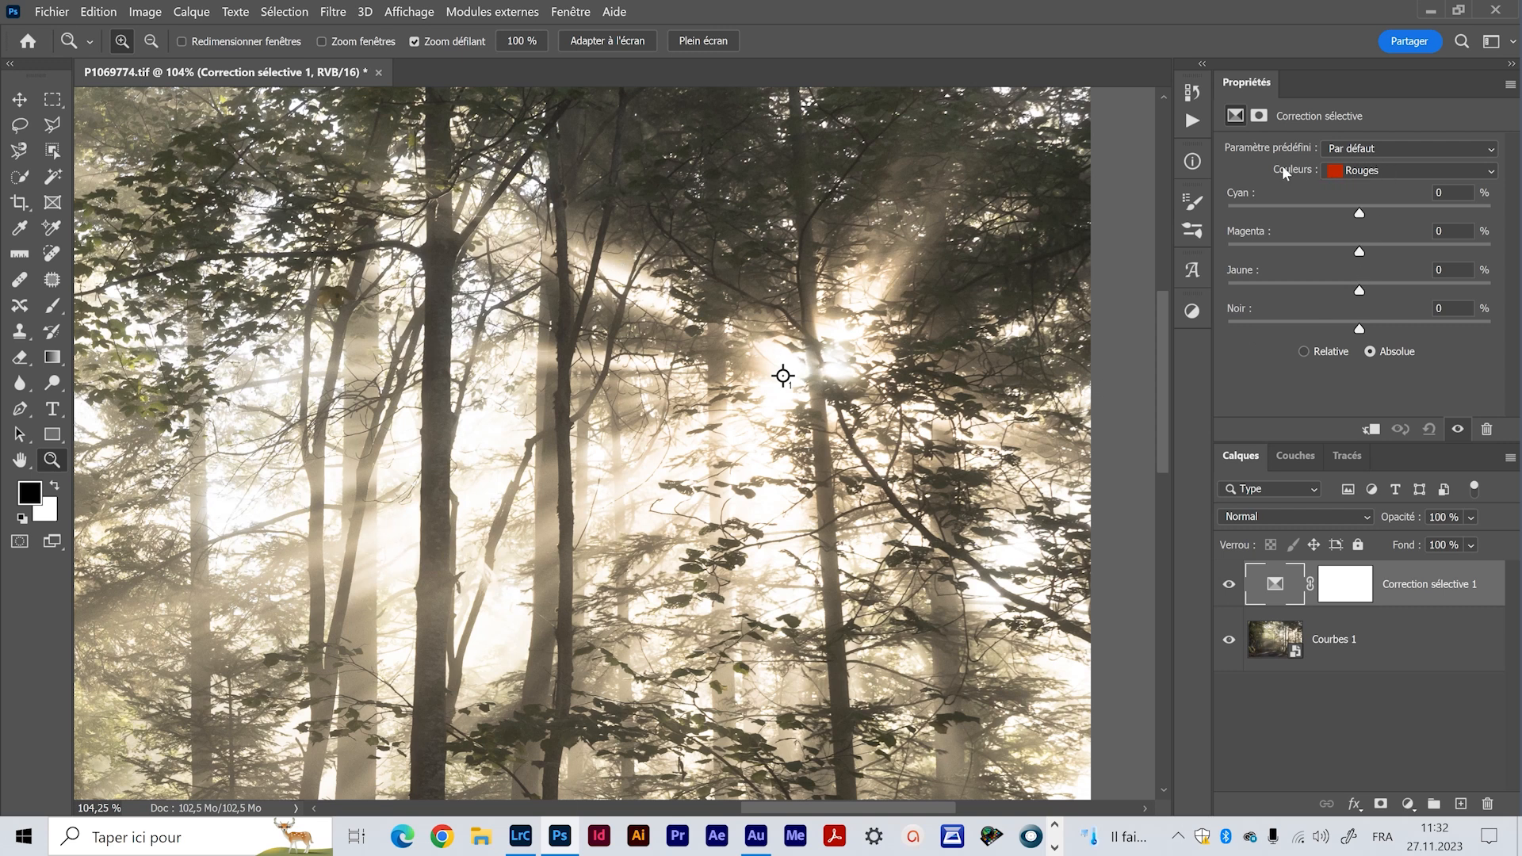
left_click(1391, 166)
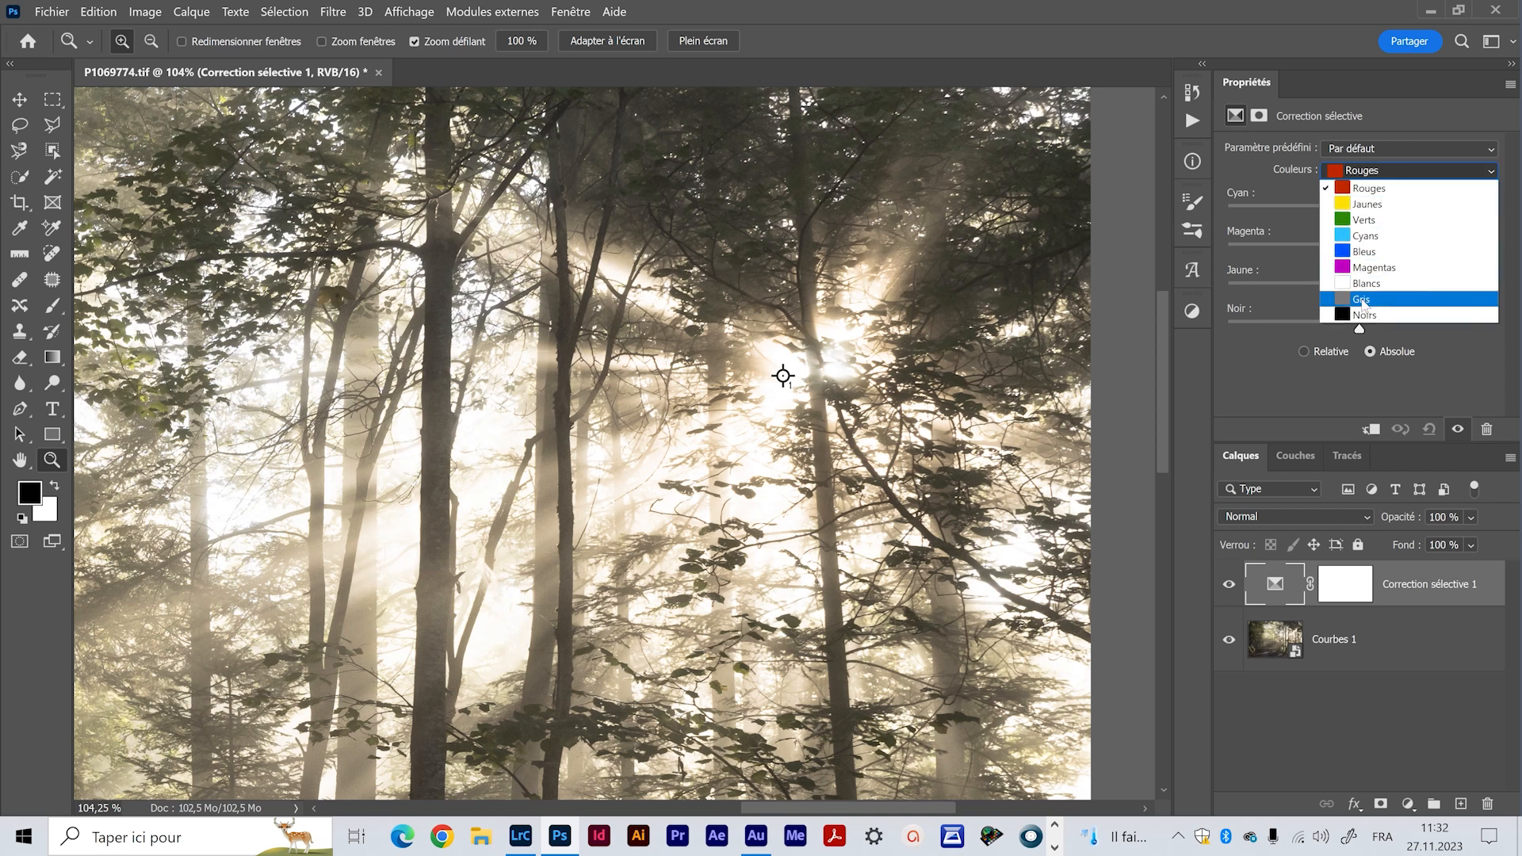
left_click(1357, 287)
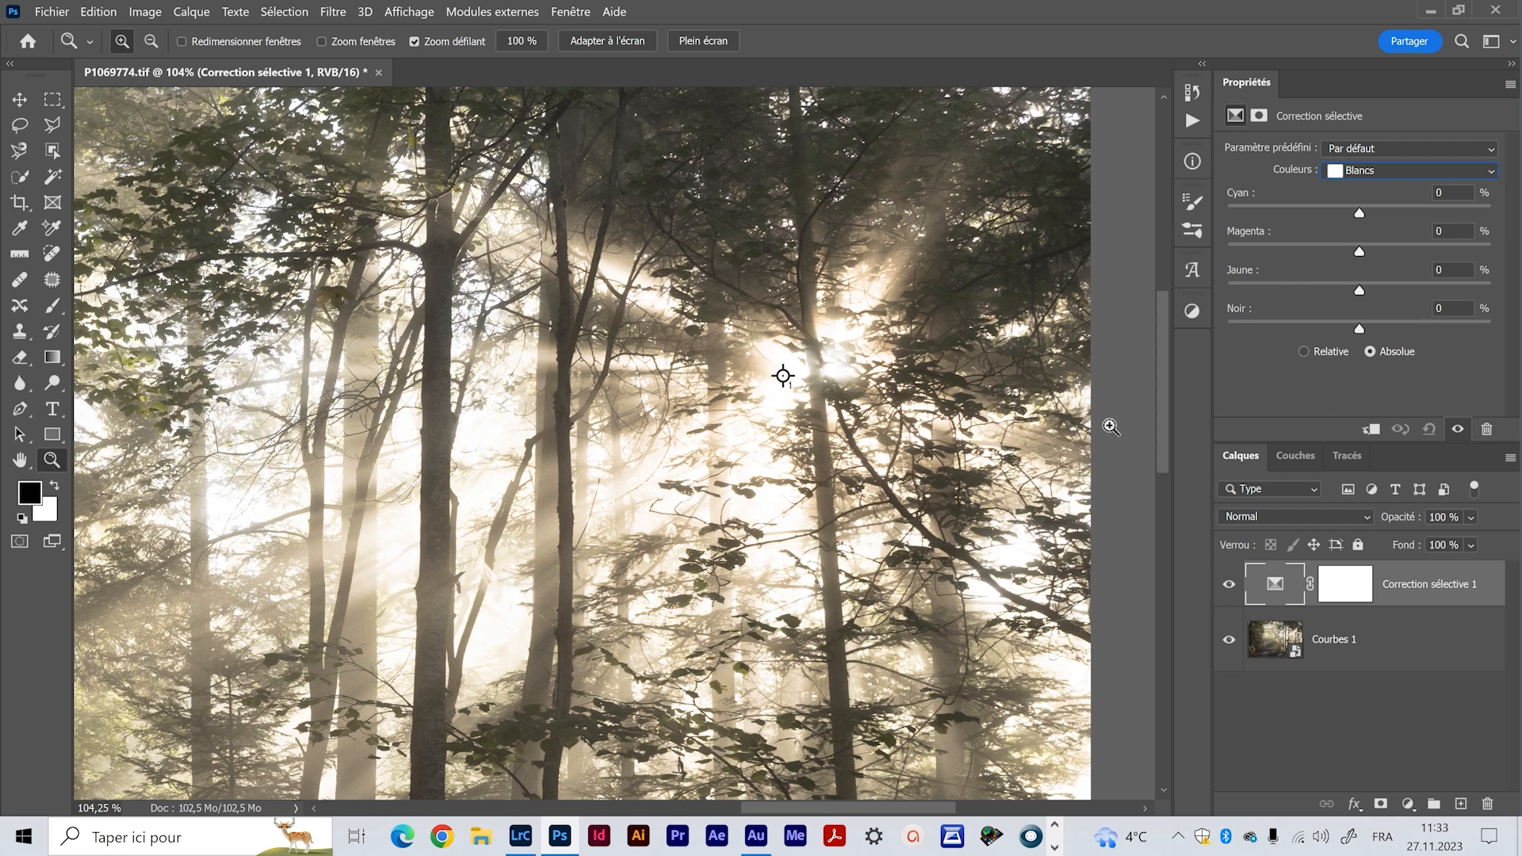
left_click_drag(808, 394, 838, 394)
left_click_drag(857, 513, 820, 525)
left_click_drag(816, 654, 895, 554)
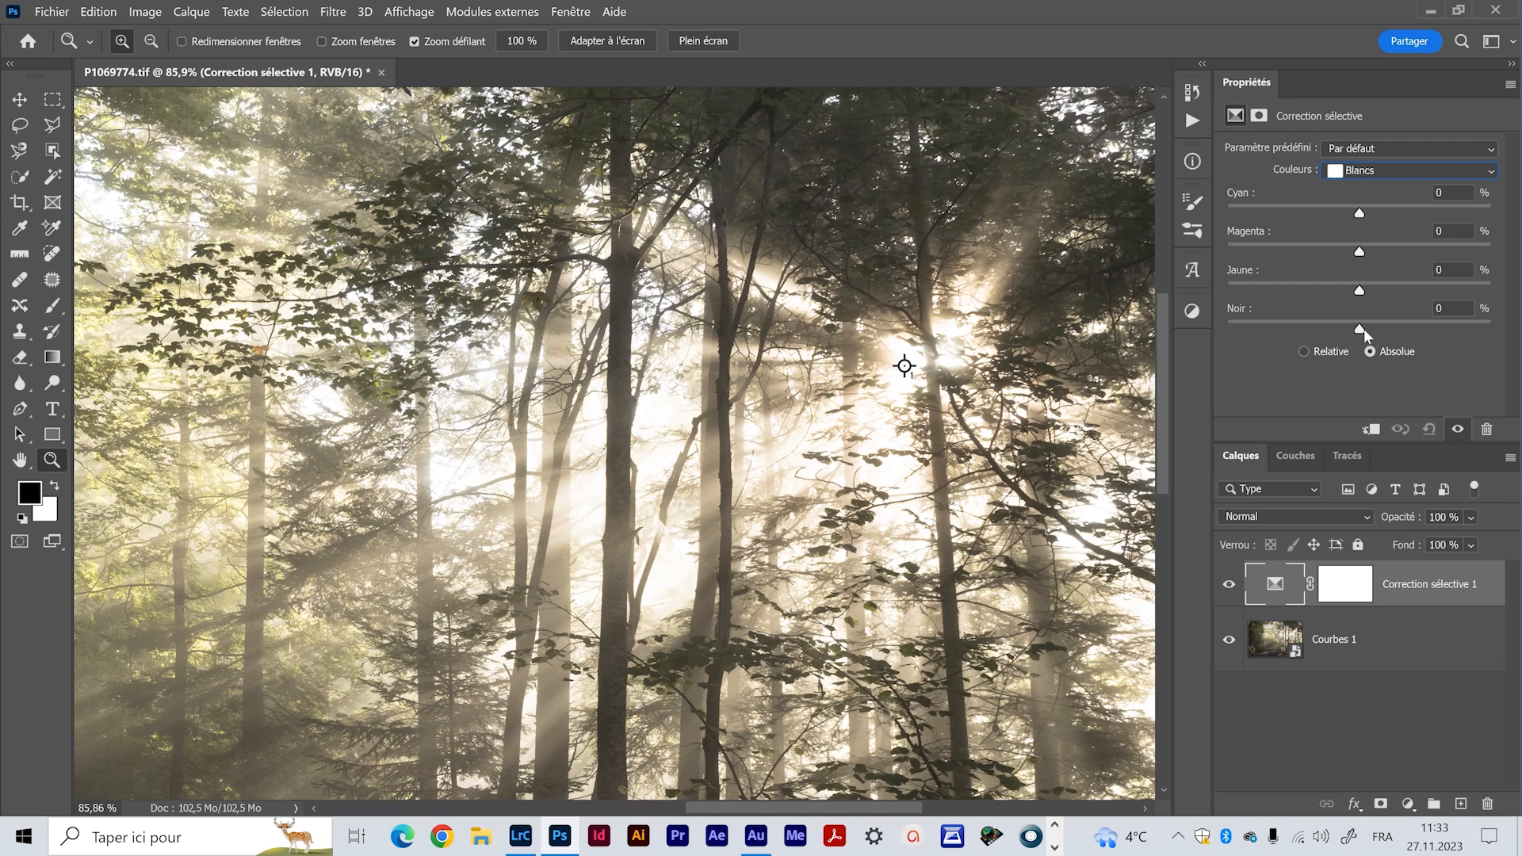
- Try strong Black amounts on the Whites, settle on +8 %, and check the sampler's before and after values
left_click_drag(1361, 330, 1469, 327)
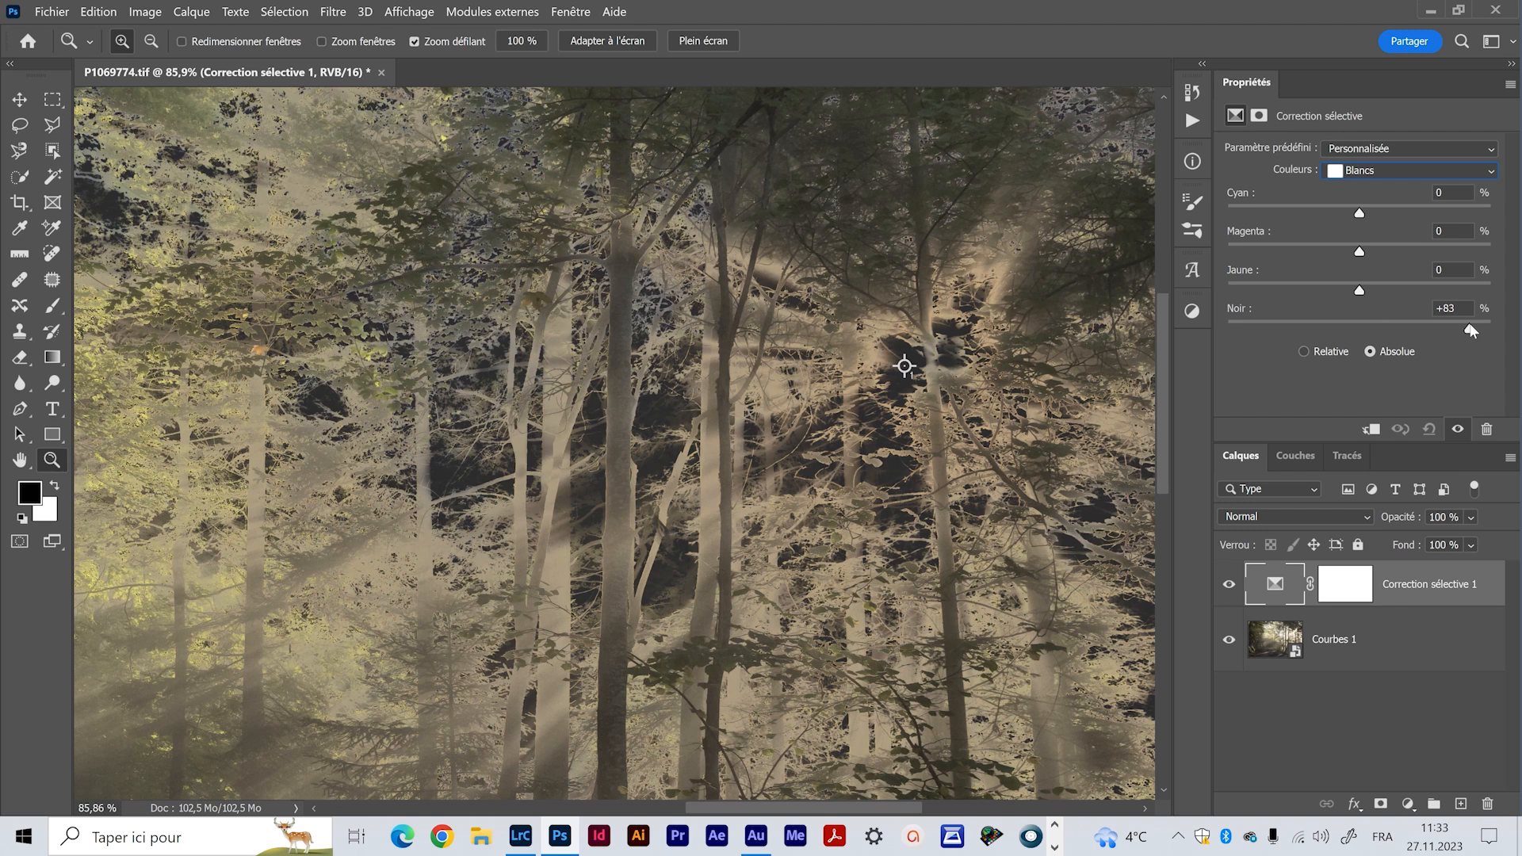
left_click_drag(1470, 331, 1395, 327)
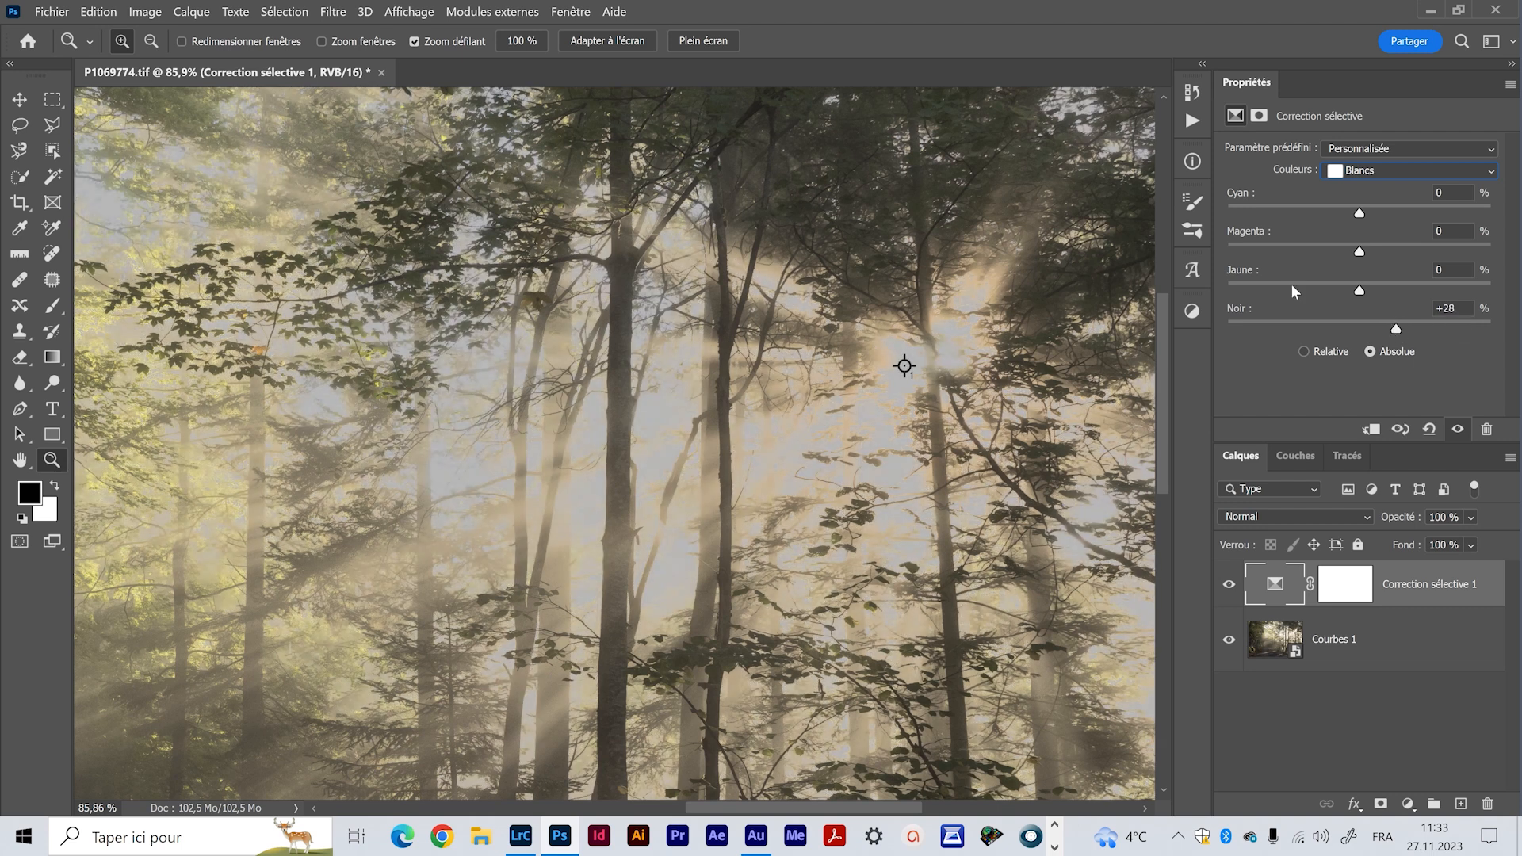
left_click_drag(1401, 333, 1376, 336)
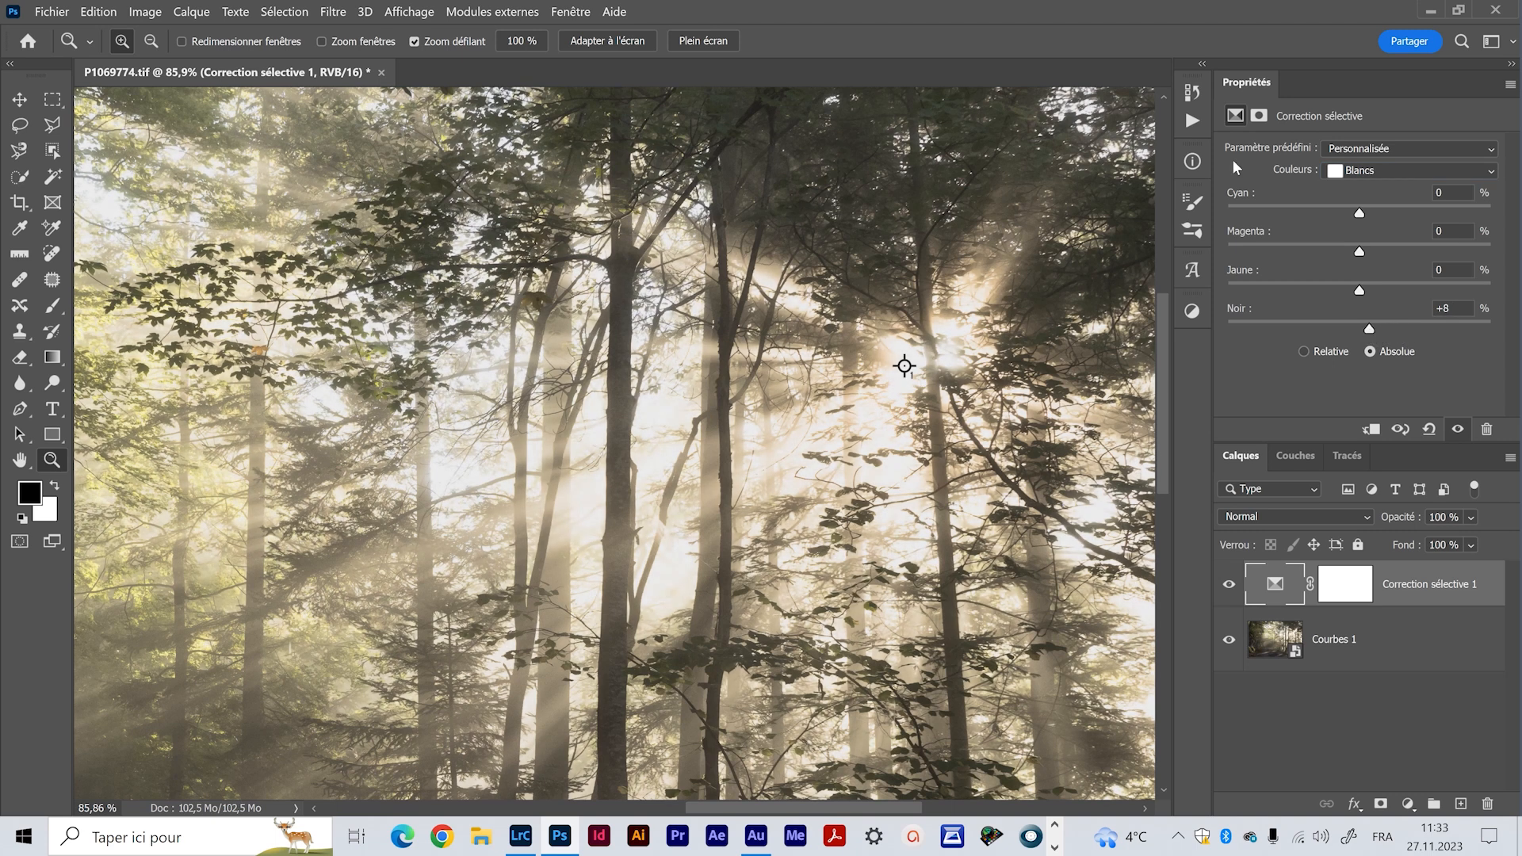
left_click(1190, 163)
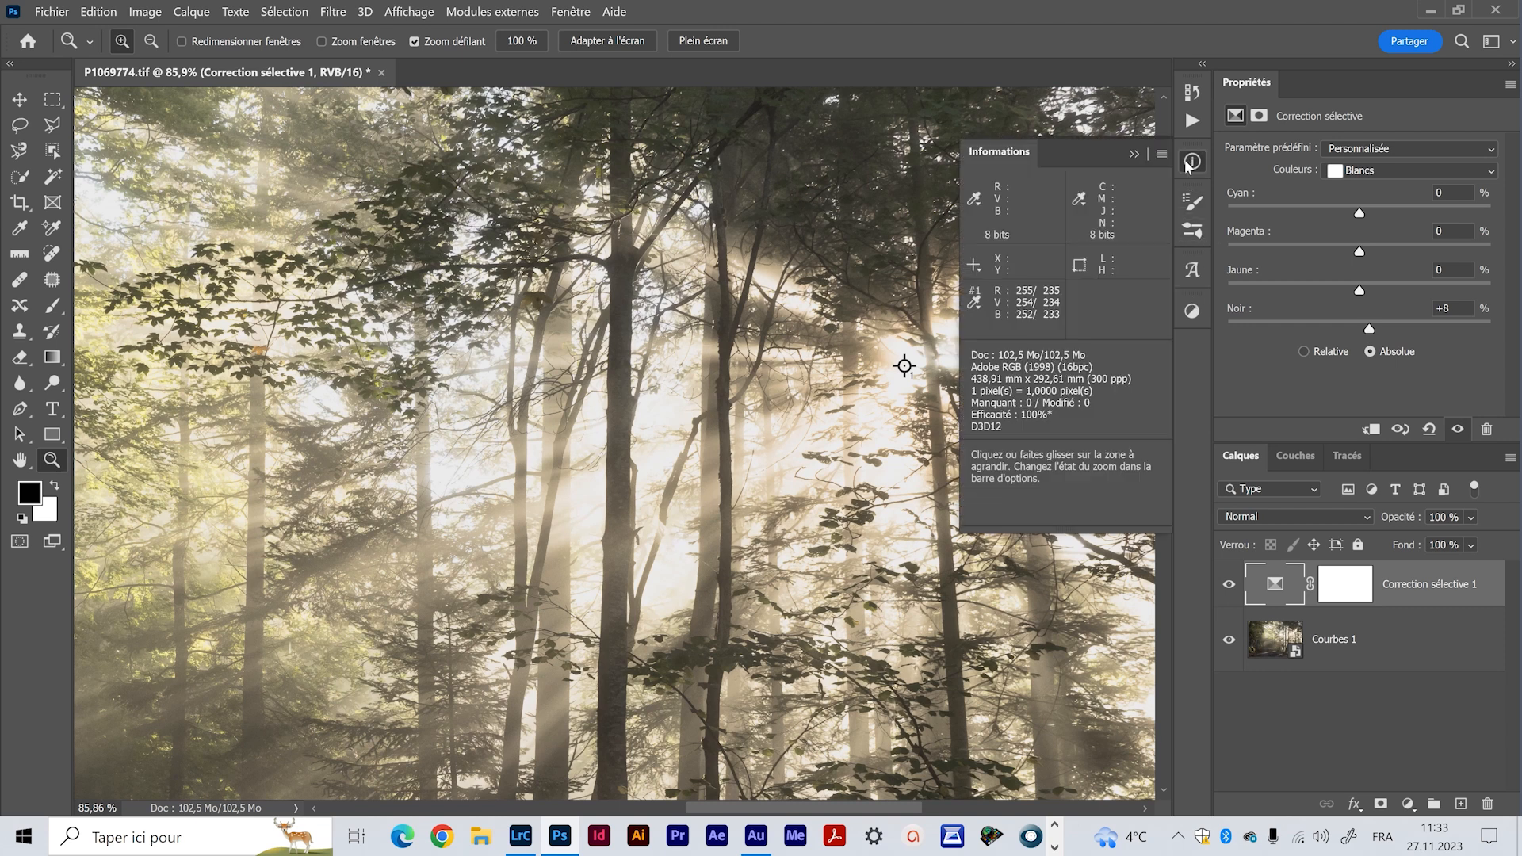
- Fine-tune the Whites to Cyan -2 %, Yellow +5 % and Black +11 % for a warmer highlight tone
left_click(1347, 751)
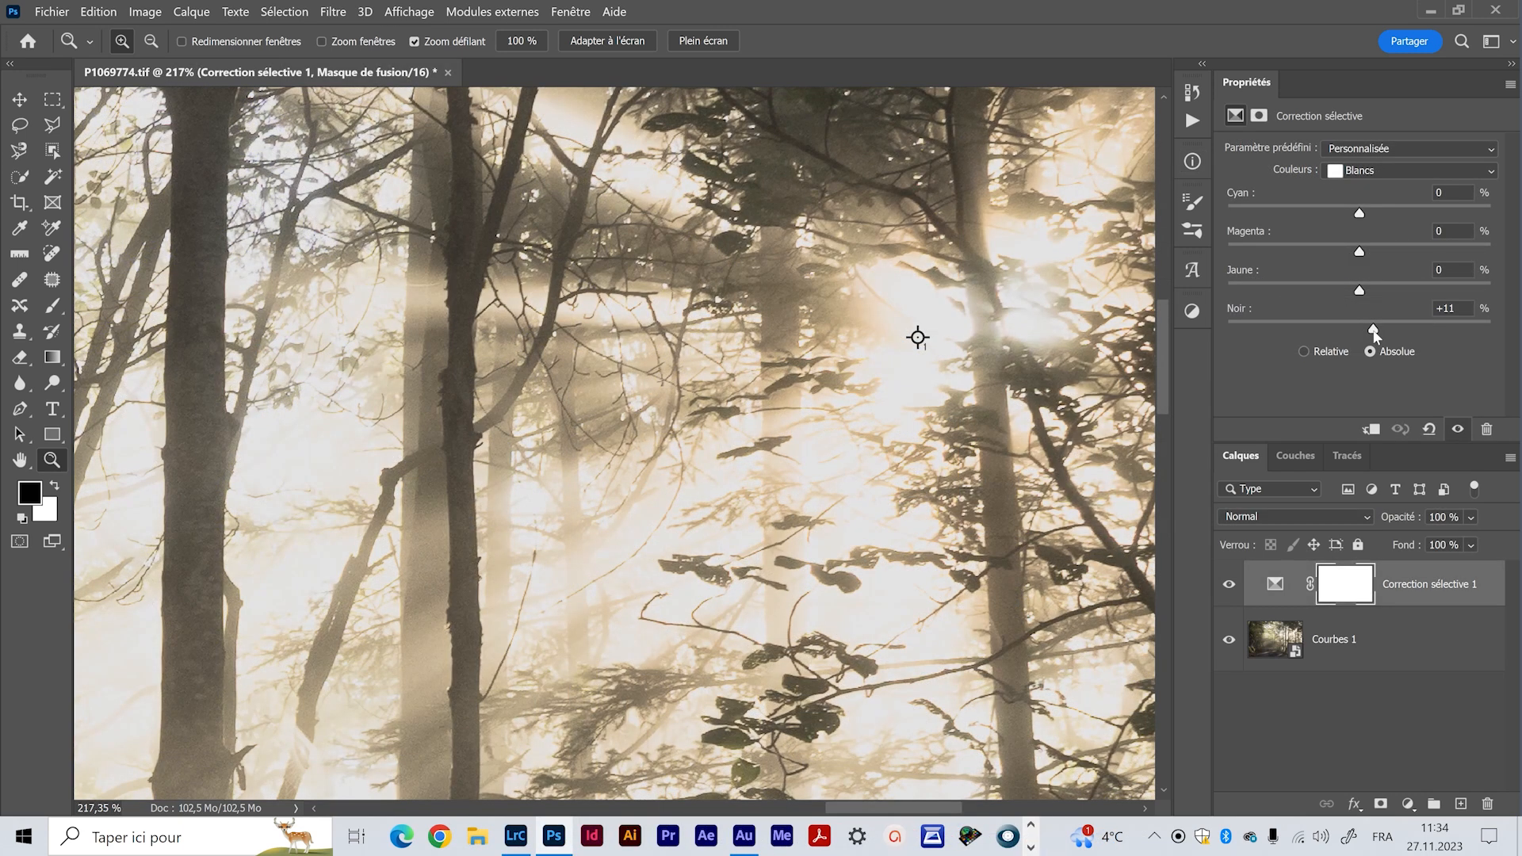
left_click_drag(1382, 333, 1380, 333)
left_click_drag(1361, 292, 1366, 292)
- Paint black with a soft brush at 100 % opacity on the selective colour layer's mask over the bright gaps in the foliage above the road
scroll(512, 438, "down", 4)
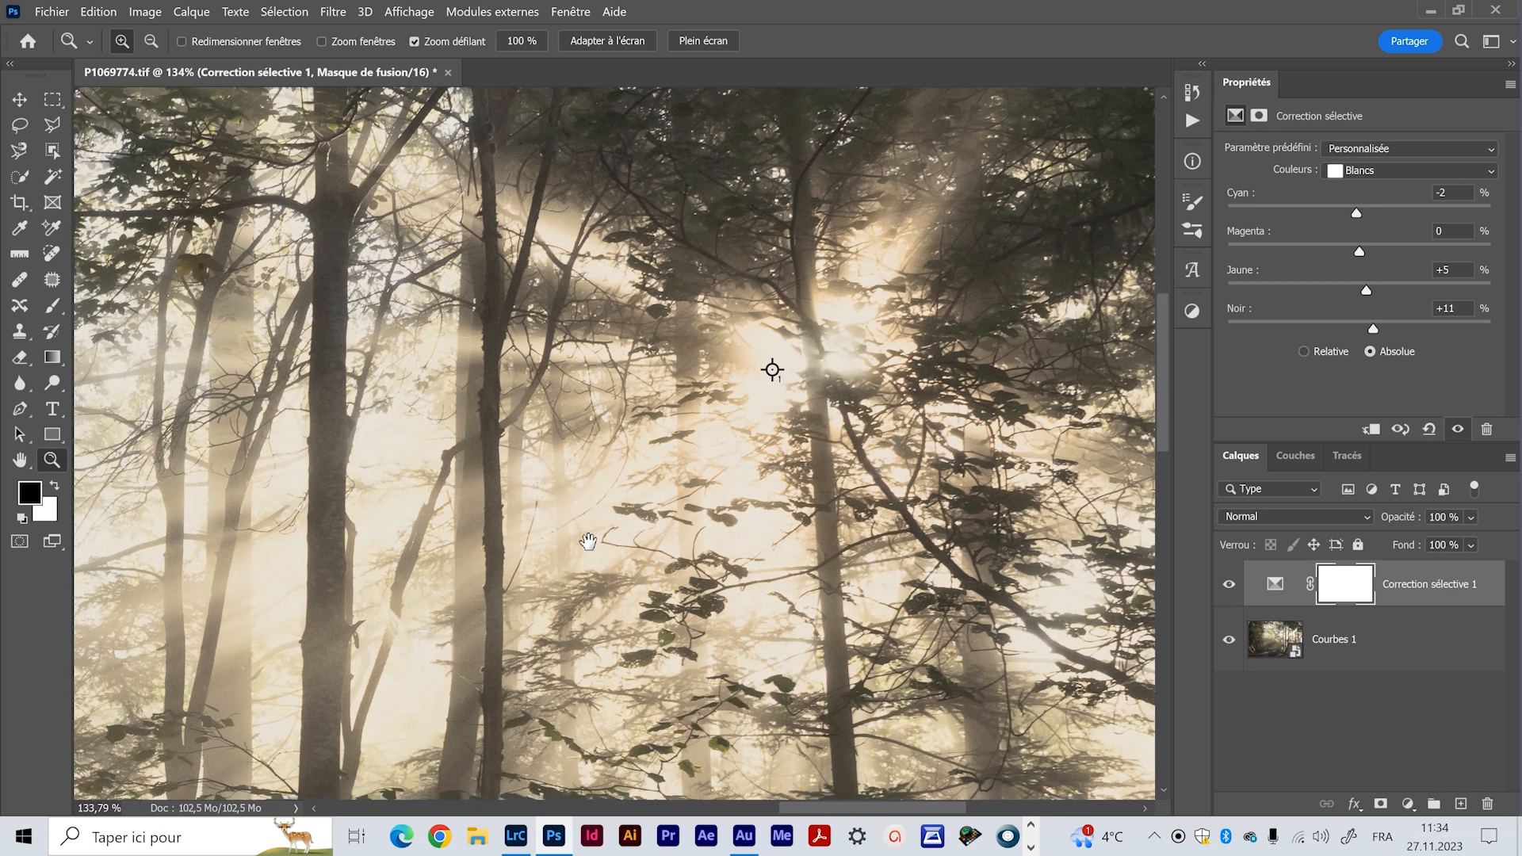
left_click_drag(587, 541, 721, 528)
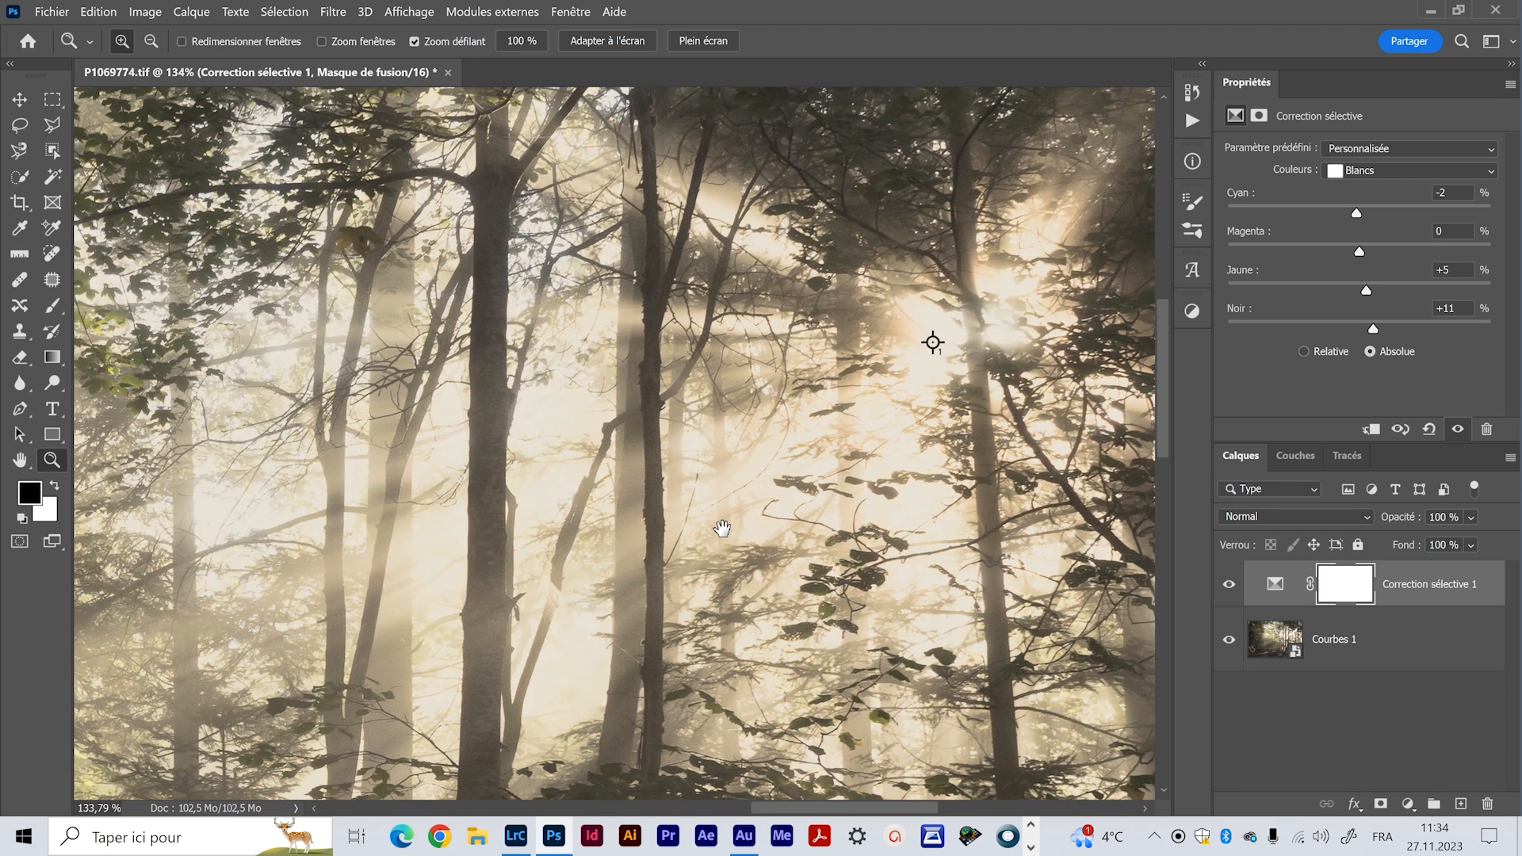
scroll(693, 516, "down", 5)
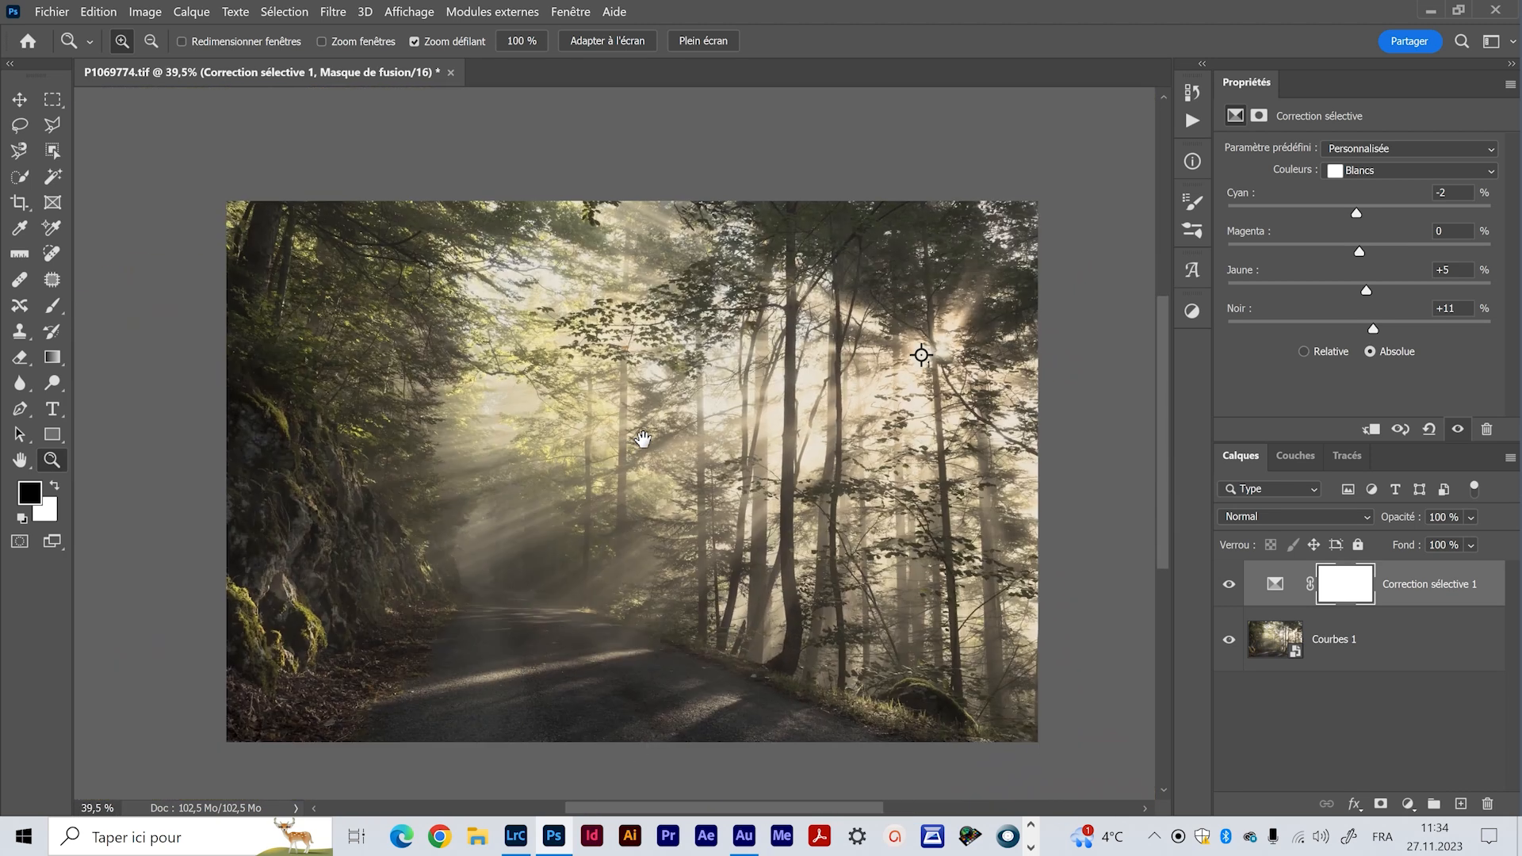
left_click_drag(642, 438, 701, 413)
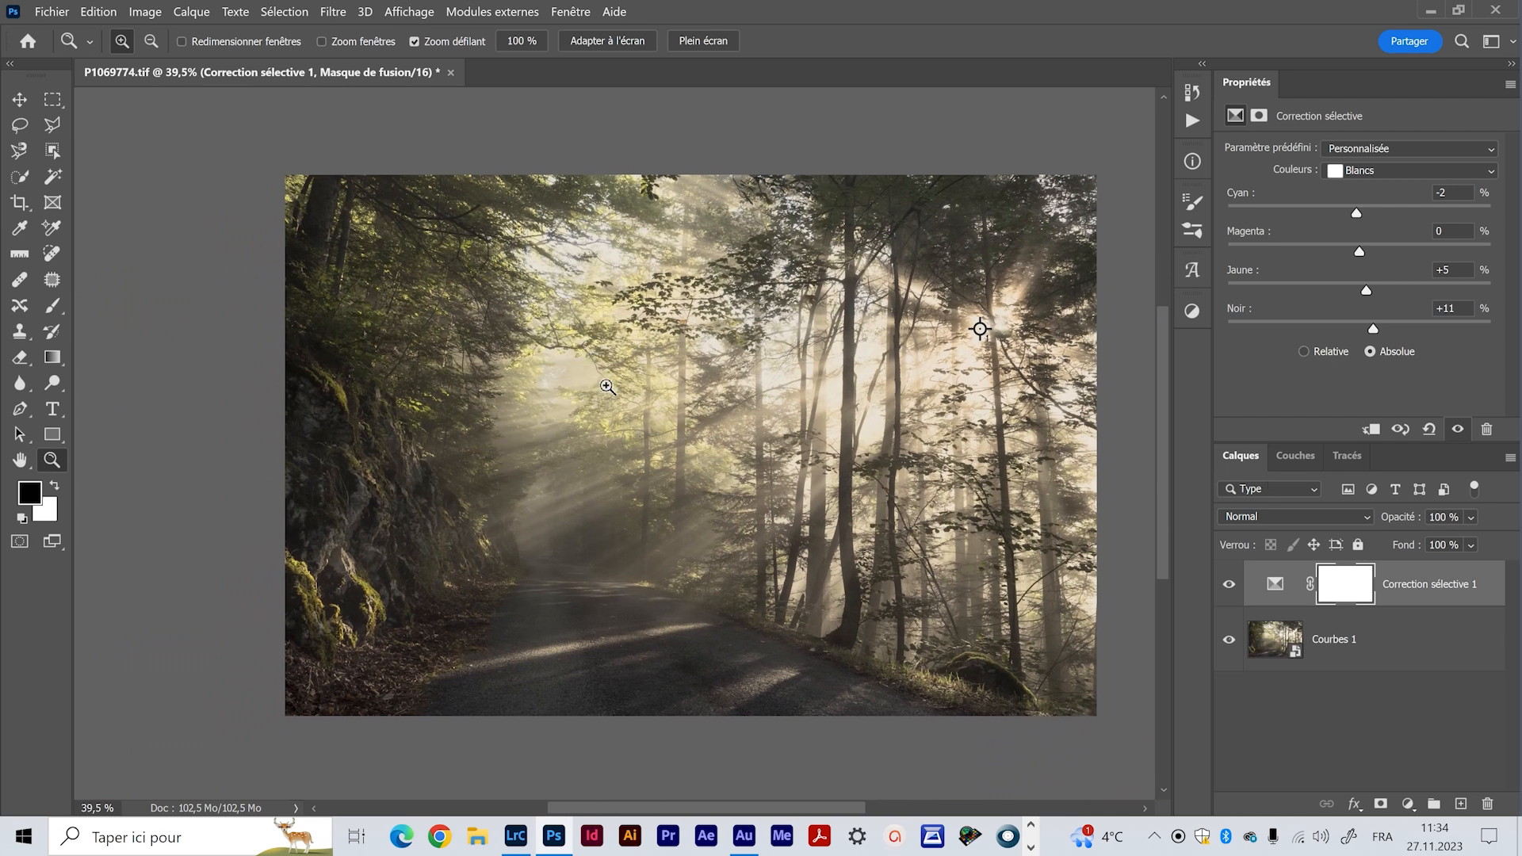
scroll(608, 387, "up", 5)
scroll(595, 382, "down", 3)
left_click_drag(733, 466, 604, 476)
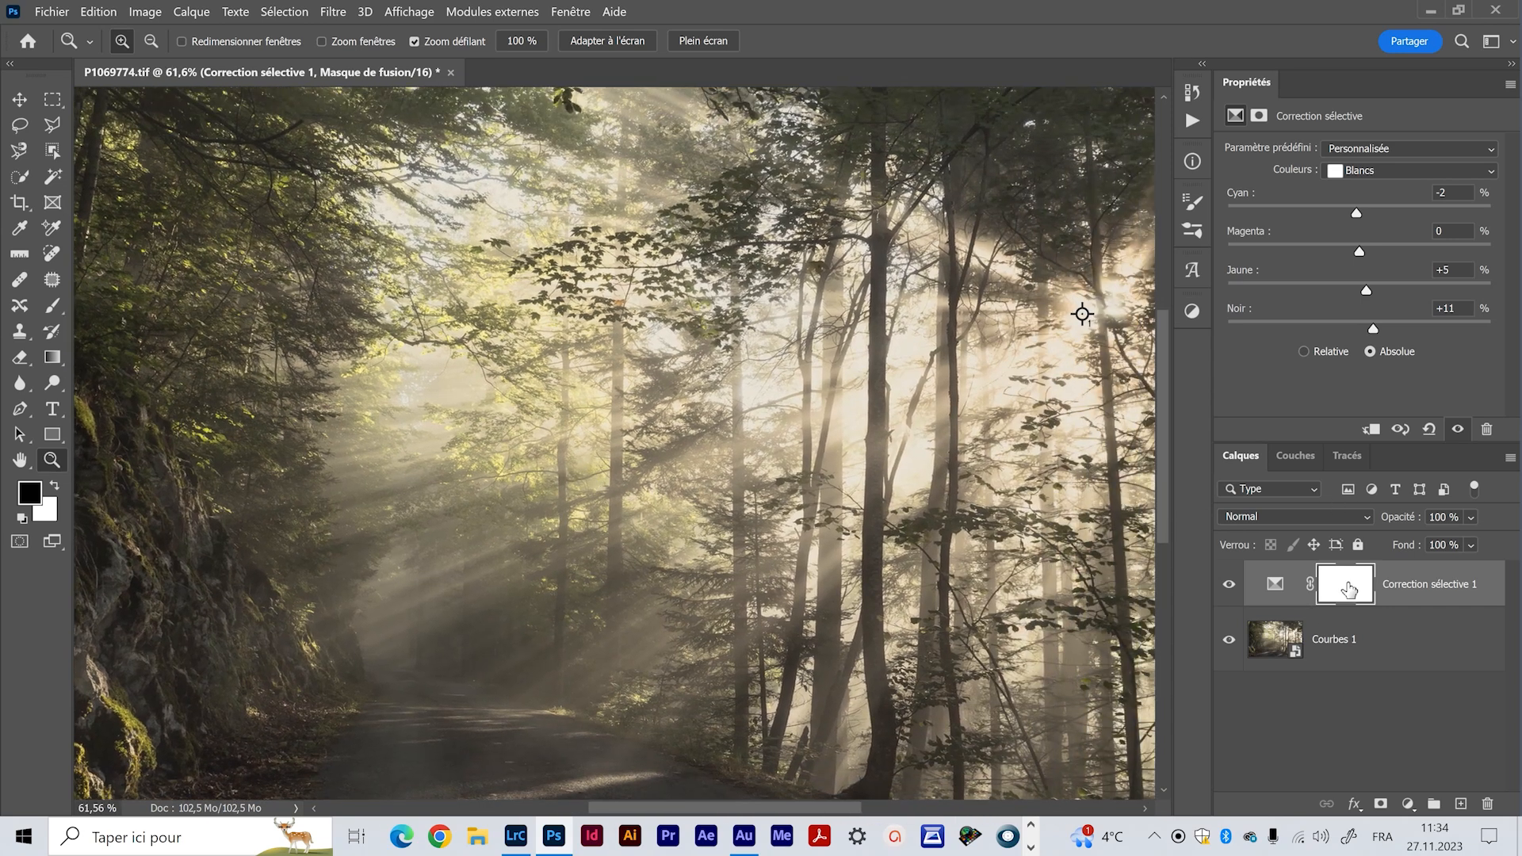
left_click(1347, 587)
key("b")
left_click(427, 398)
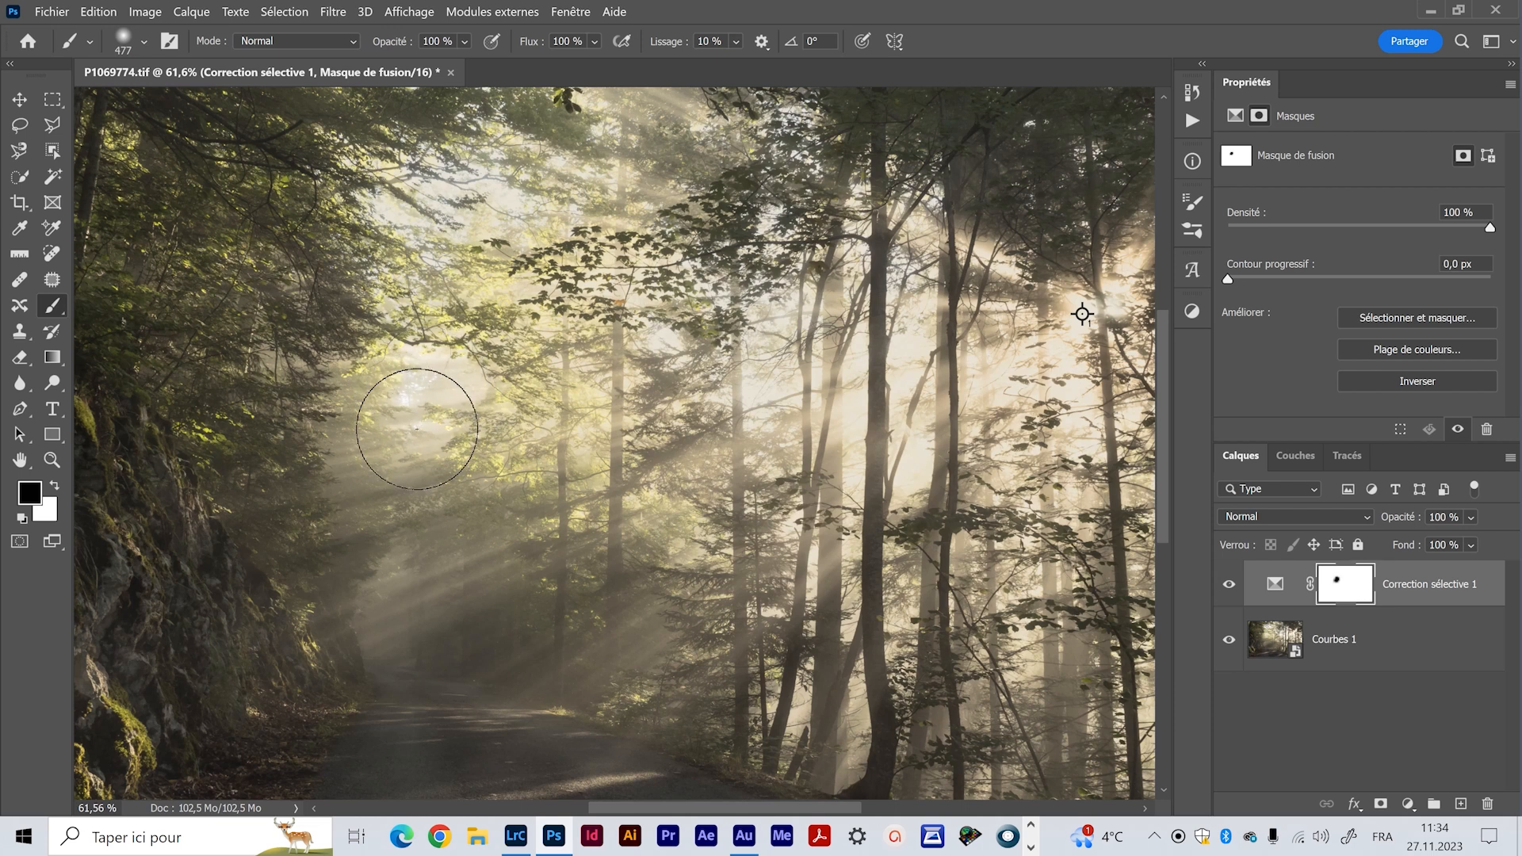
left_click(586, 437)
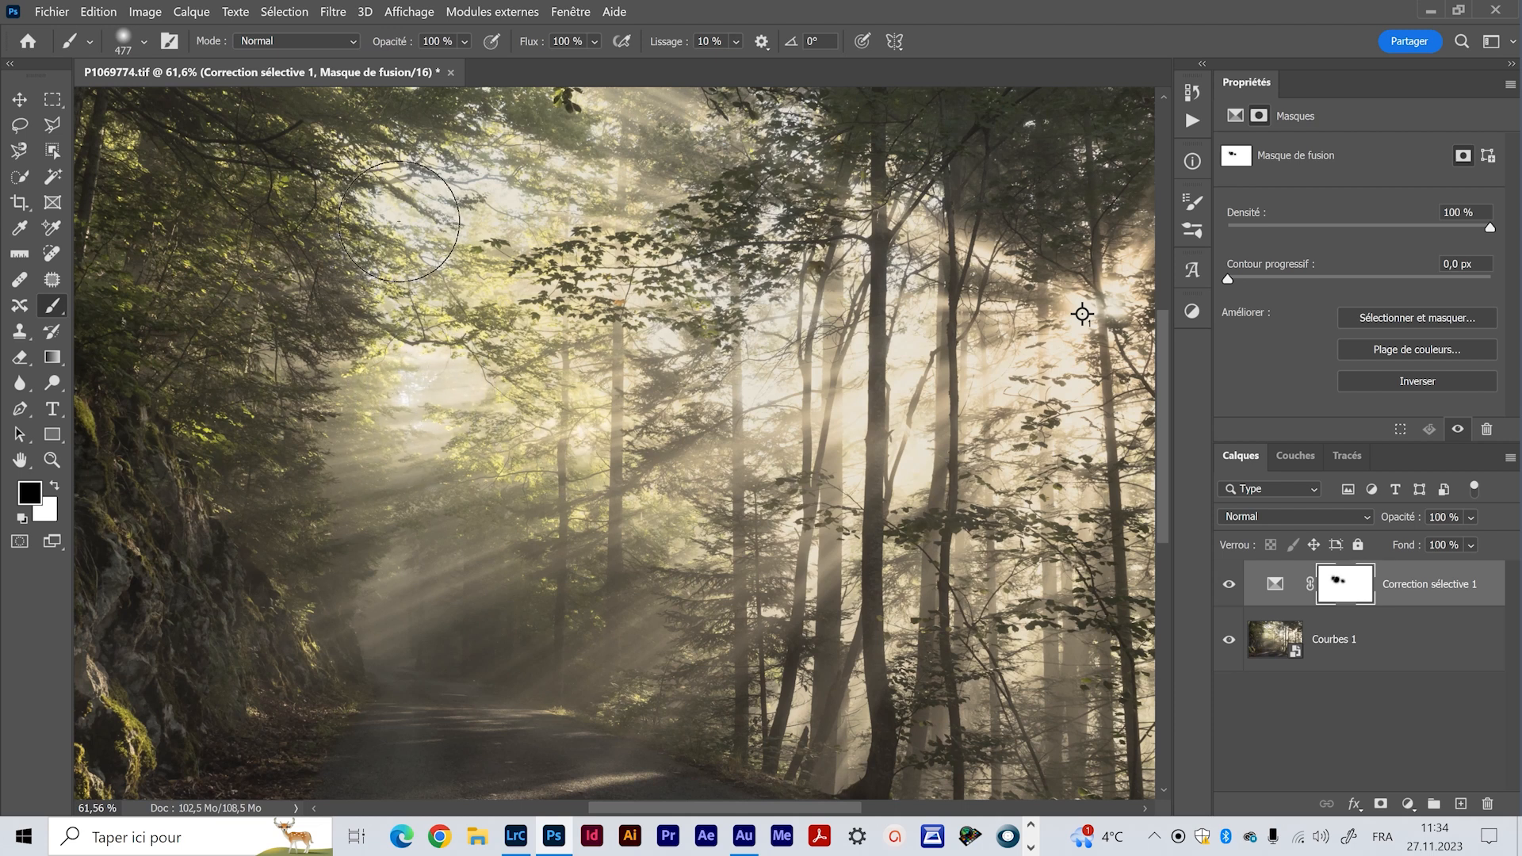
left_click(402, 221)
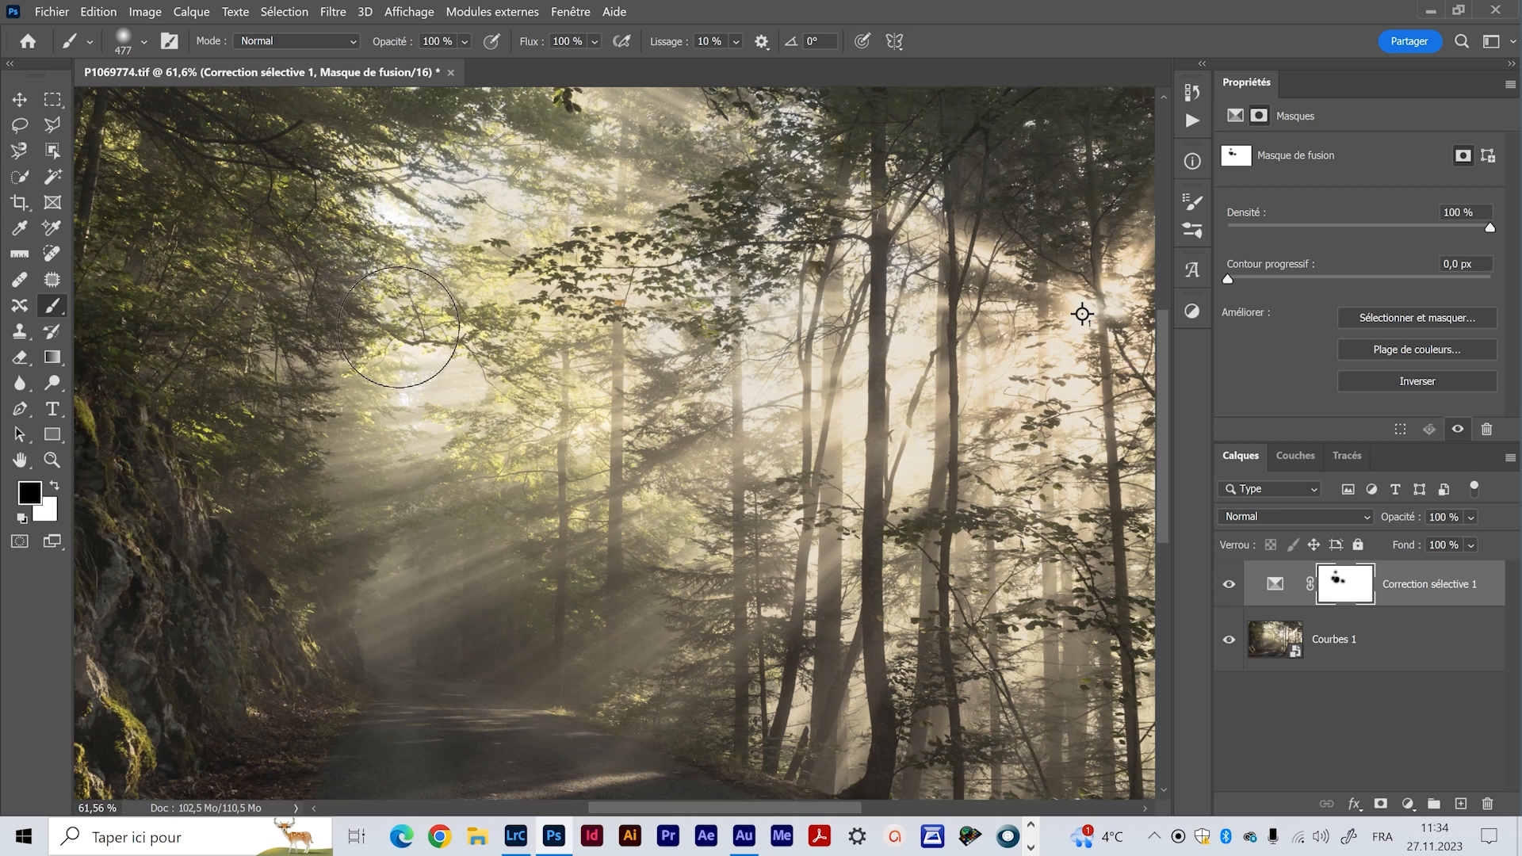
- Compare the highlights in the foliage up close by undoing and redoing the last mask stroke
key("z")
left_click_drag(414, 229, 462, 215)
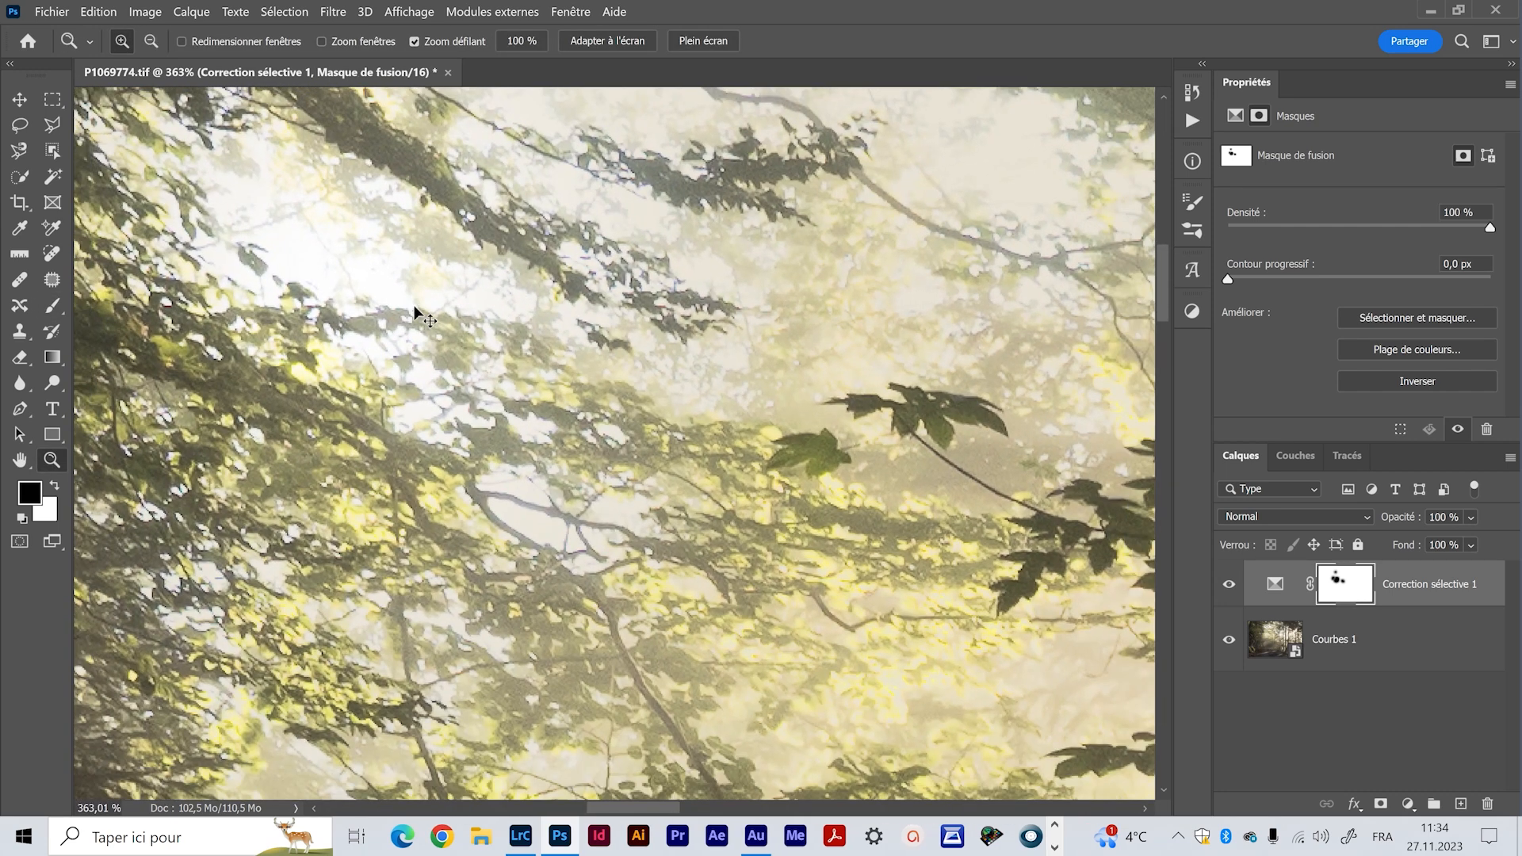
key("ctrl+z")
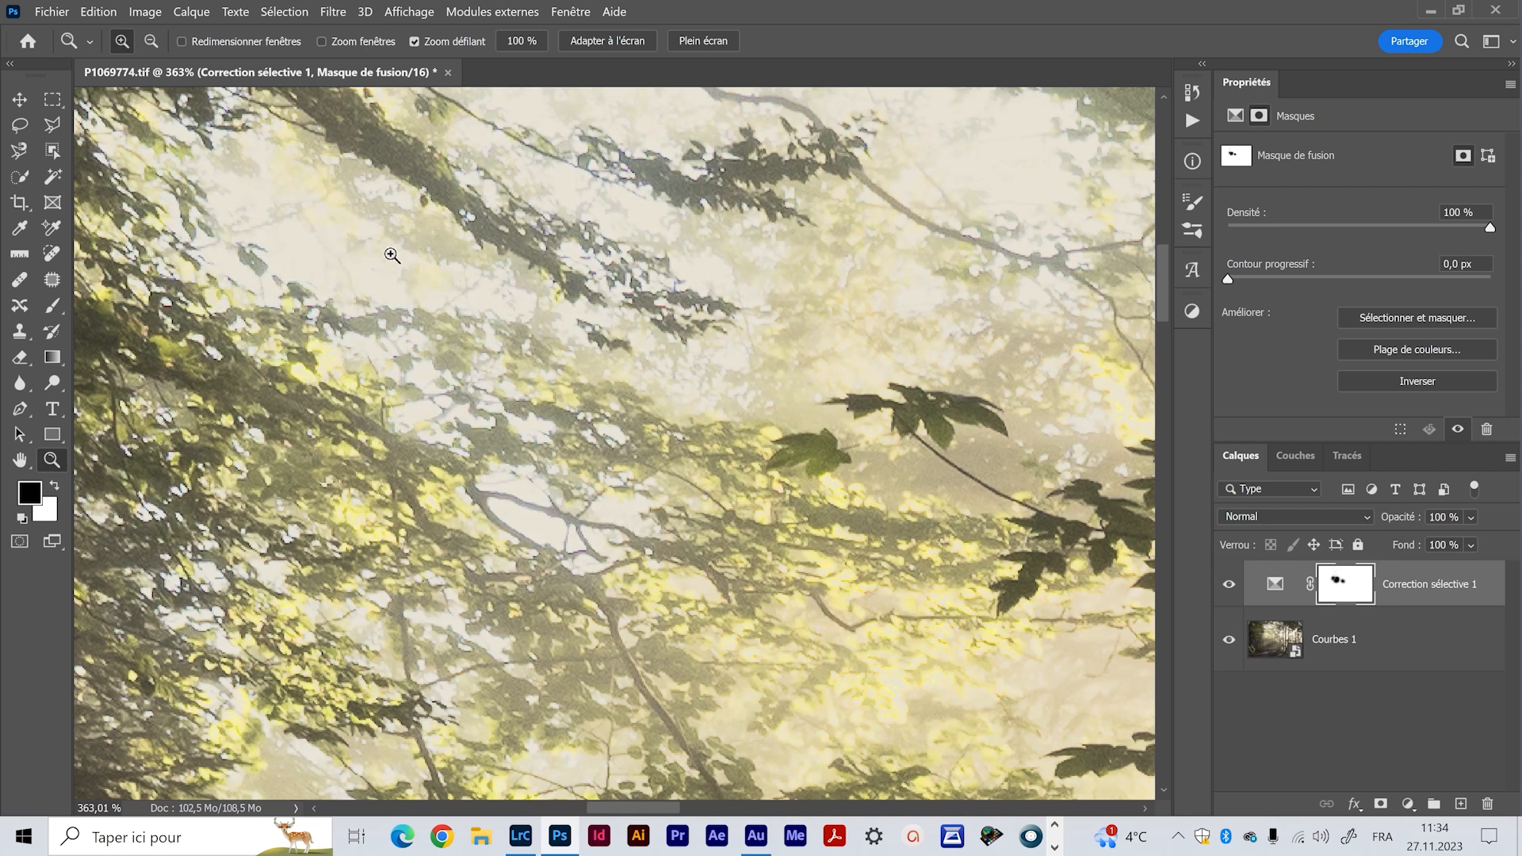
key("ctrl+shift+z")
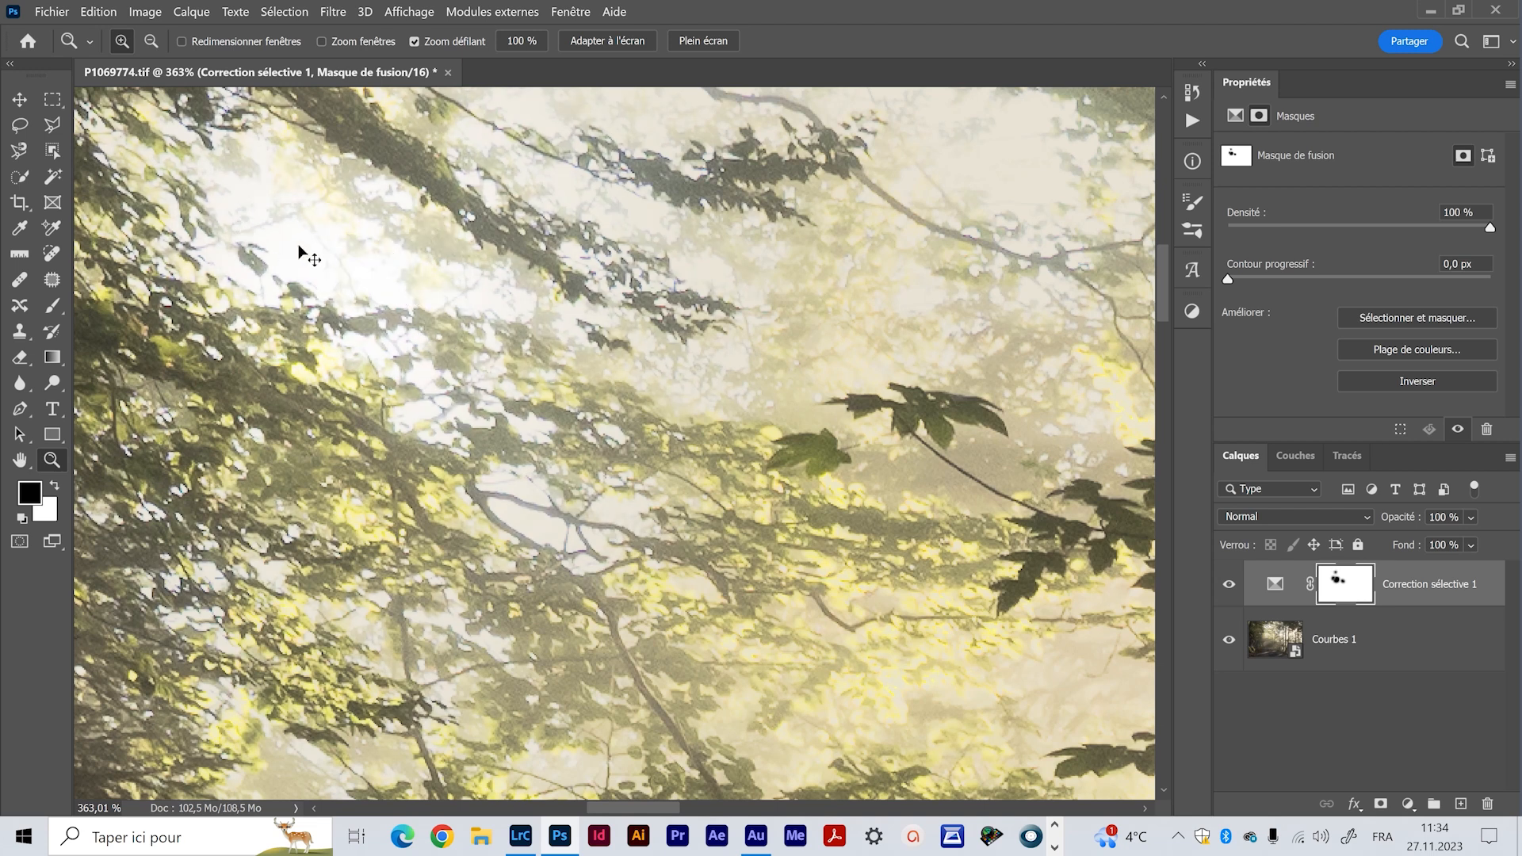
- Undo the last black stroke on the Selective Color mask and bring the whole forest photo back into view
key("ctrl+z")
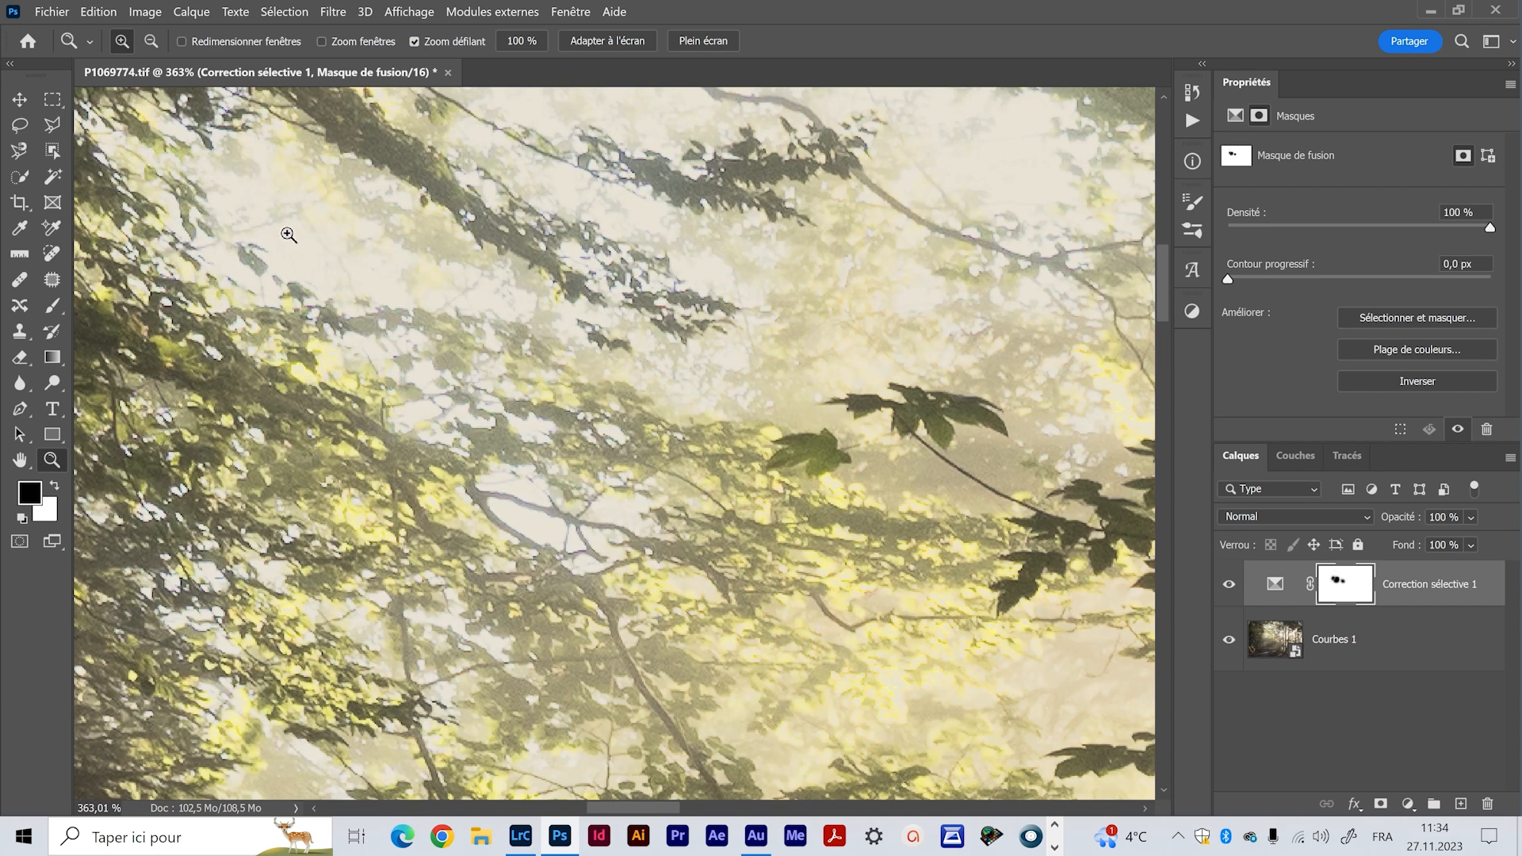
left_click_drag(731, 474, 694, 482)
left_click_drag(889, 604, 704, 434)
left_click_drag(823, 524, 781, 517)
left_click_drag(866, 611, 710, 458)
left_click_drag(797, 535, 748, 516)
- Check the colour sampler's before and after RGB values, and deselect the Selective Color layer
left_click(1193, 162)
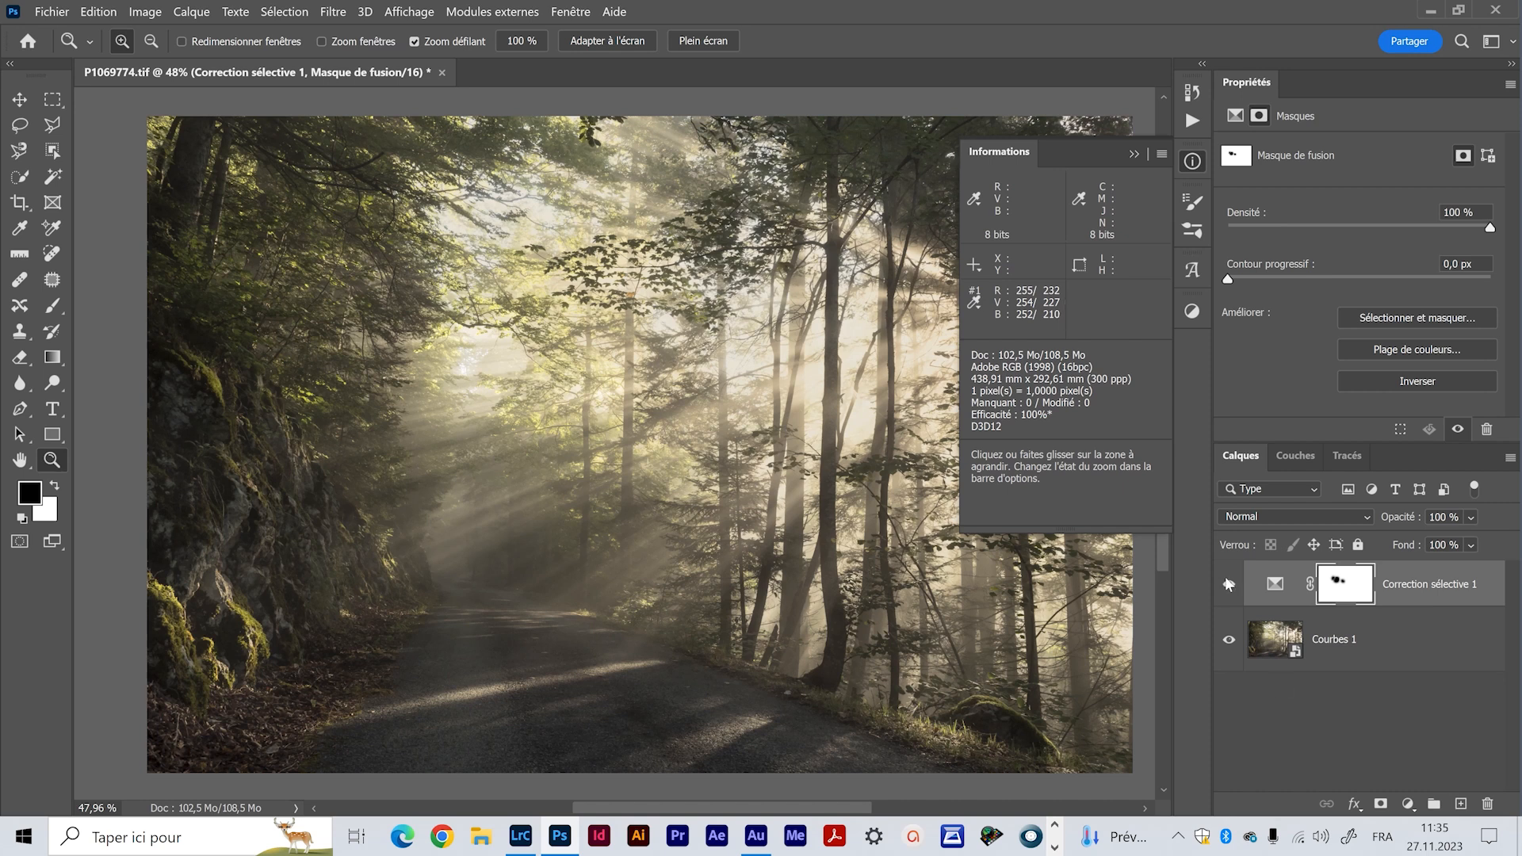
left_click(1326, 759)
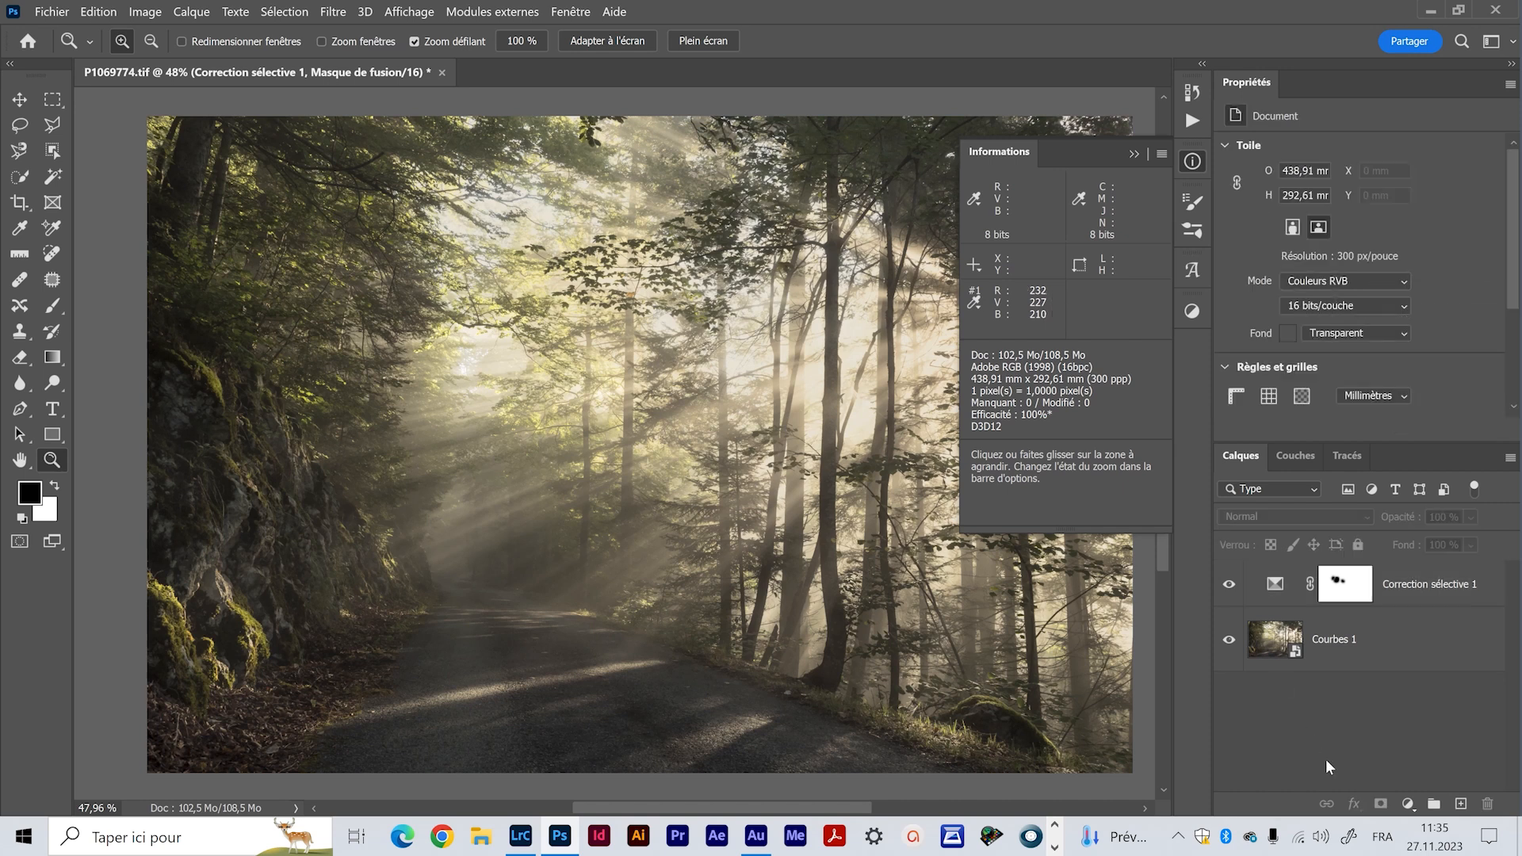
left_click(1134, 155)
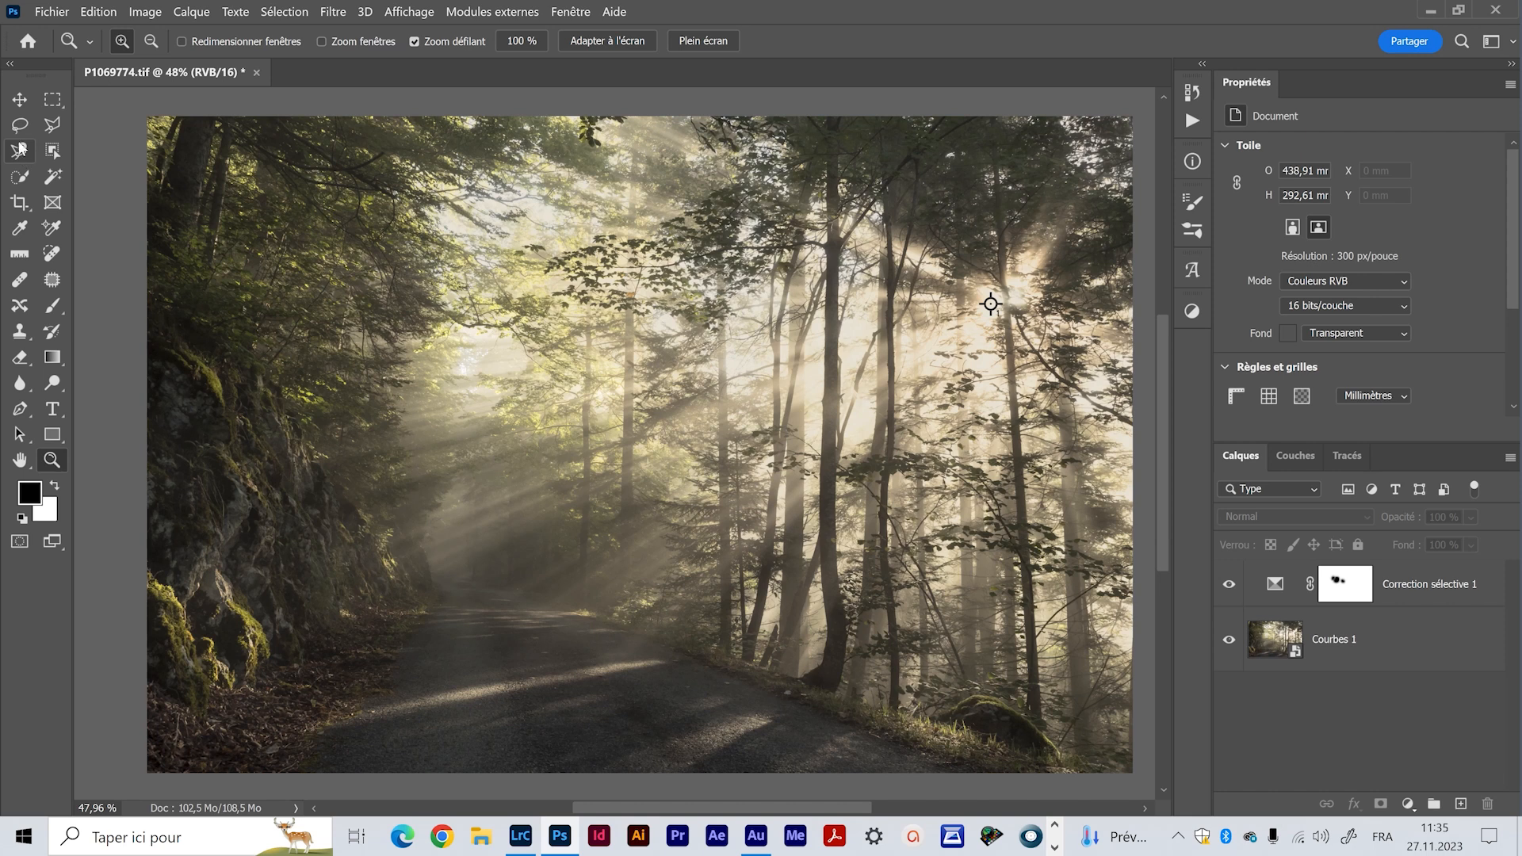
- Compare the photo repeatedly with and without the Selective Color layer, with the sampler marker hidden
left_click(19, 99)
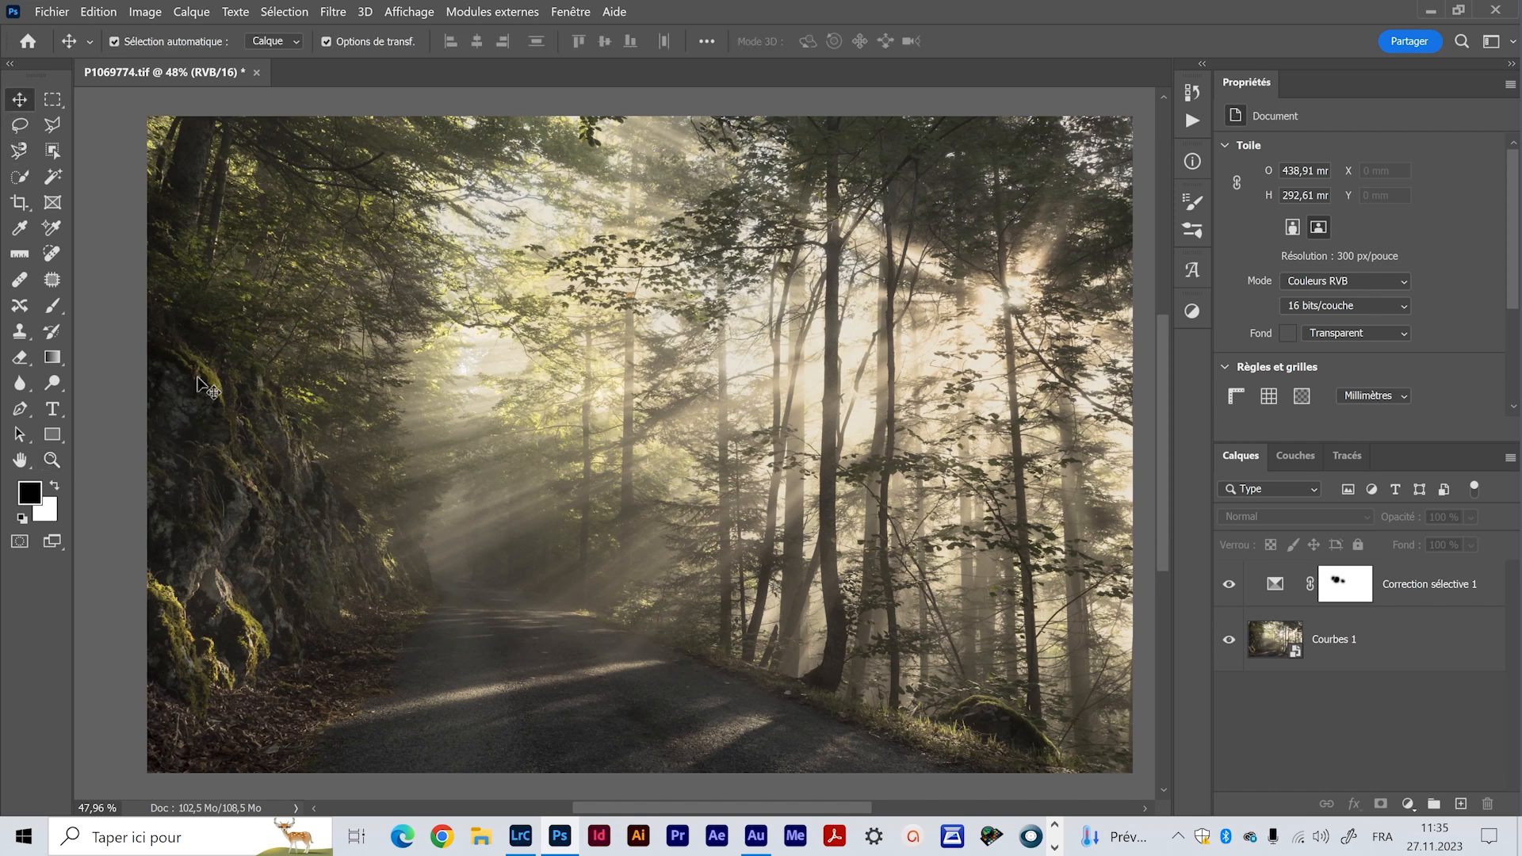
left_click(1230, 585)
left_click(1230, 586)
left_click(1229, 587)
left_click(1230, 587)
left_click(1229, 585)
left_click(1229, 586)
left_click(1230, 586)
left_click(1230, 586)
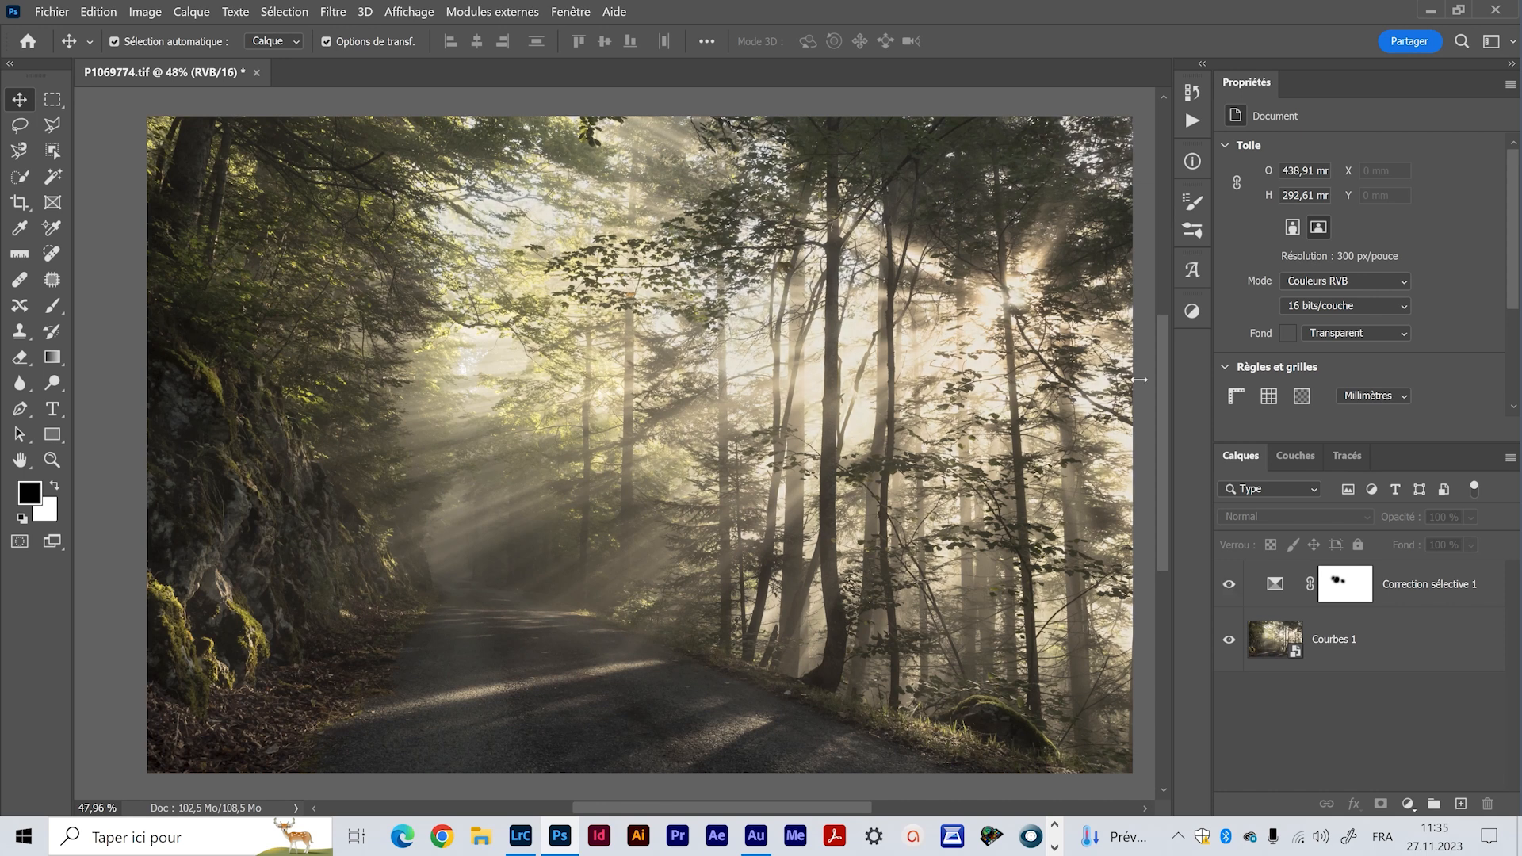
- Add a Curves adjustment layer above the Selective Color layer with a slight S-curve, lowering the shadows and raising the highlights
left_click(1274, 582)
left_click(1192, 311)
left_click(1039, 347)
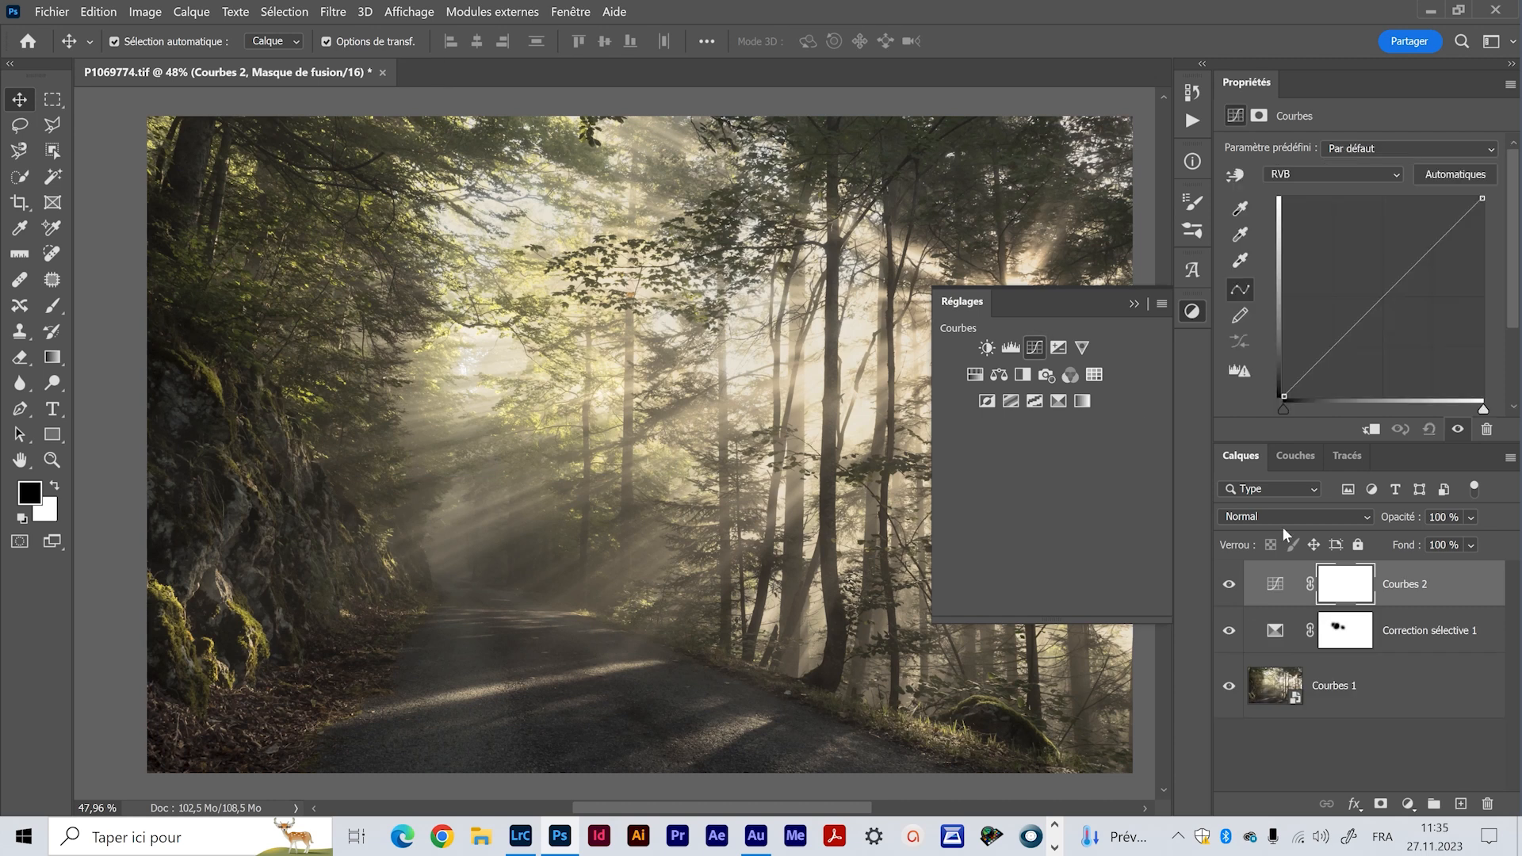
left_click(1319, 362)
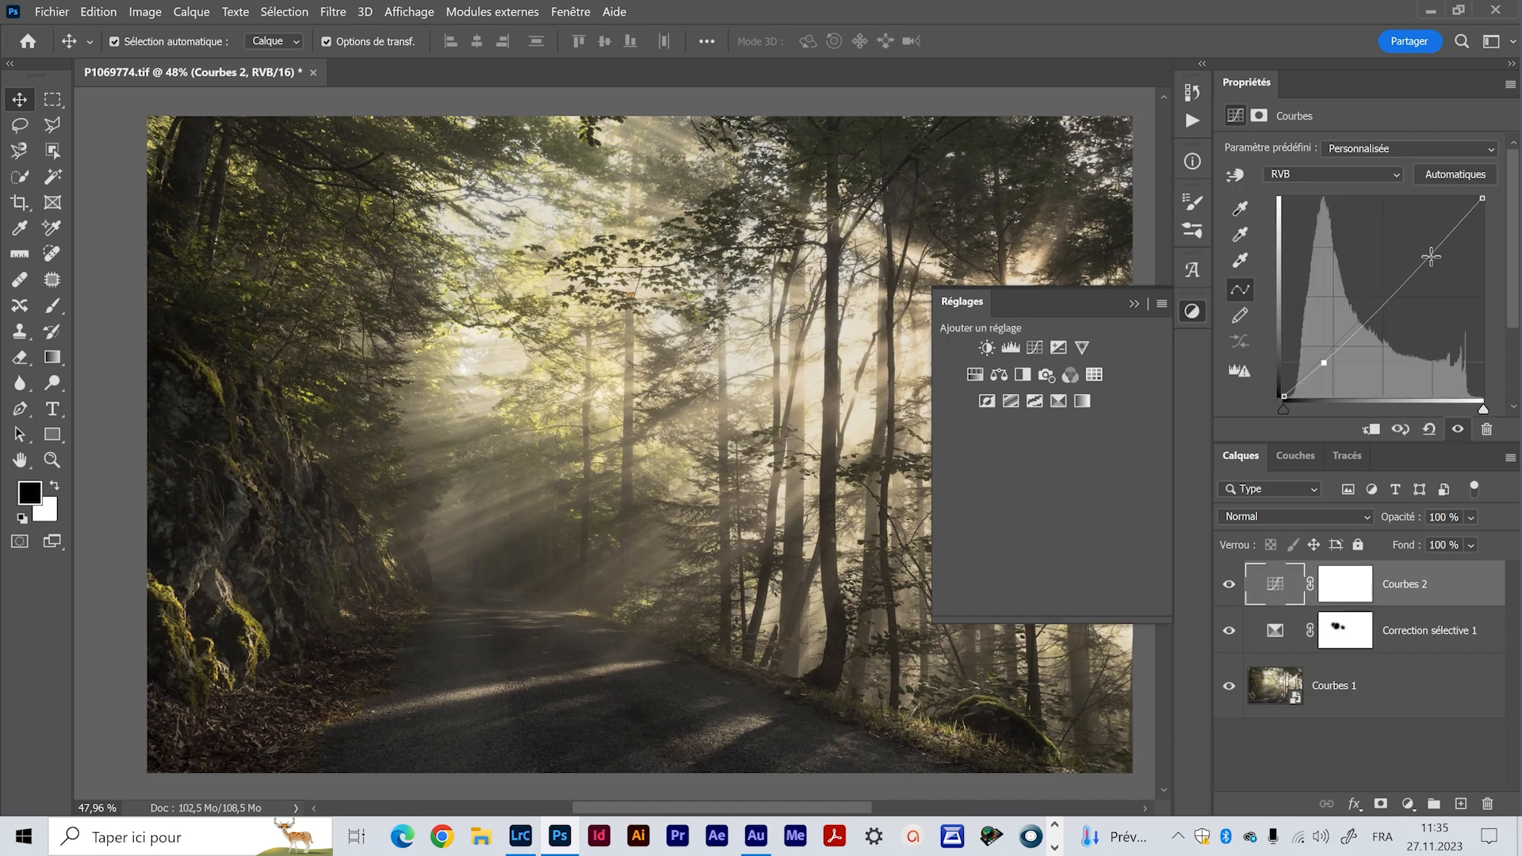
left_click_drag(1422, 261, 1420, 256)
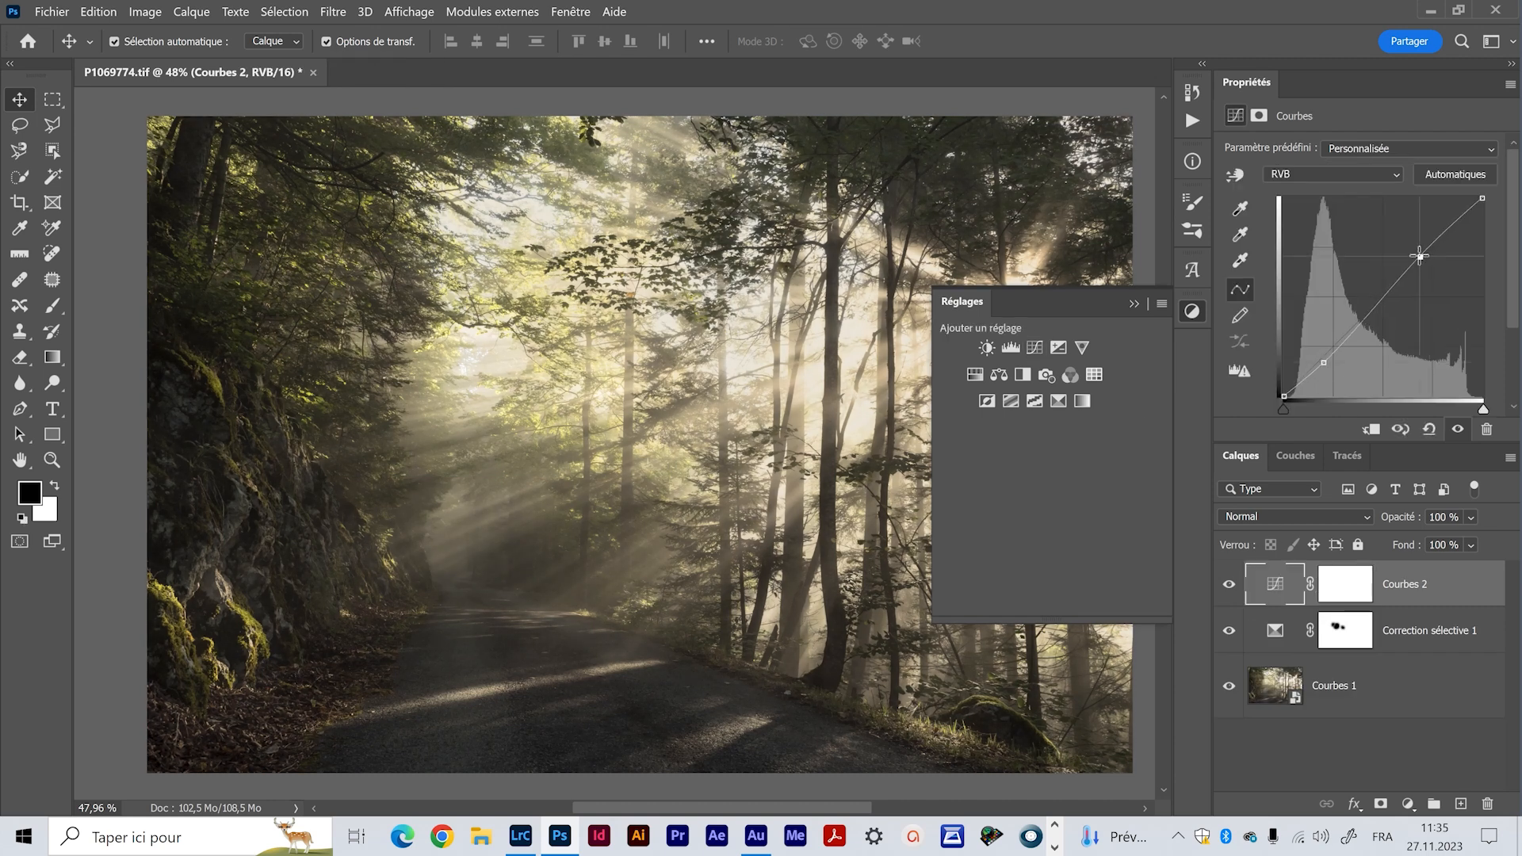
left_click(1134, 303)
- Compare the sunlit area up close with the Curves and Selective Color layers hidden and shown
left_click(1230, 586)
left_click(1230, 586)
left_click(1229, 631)
left_click(1231, 586)
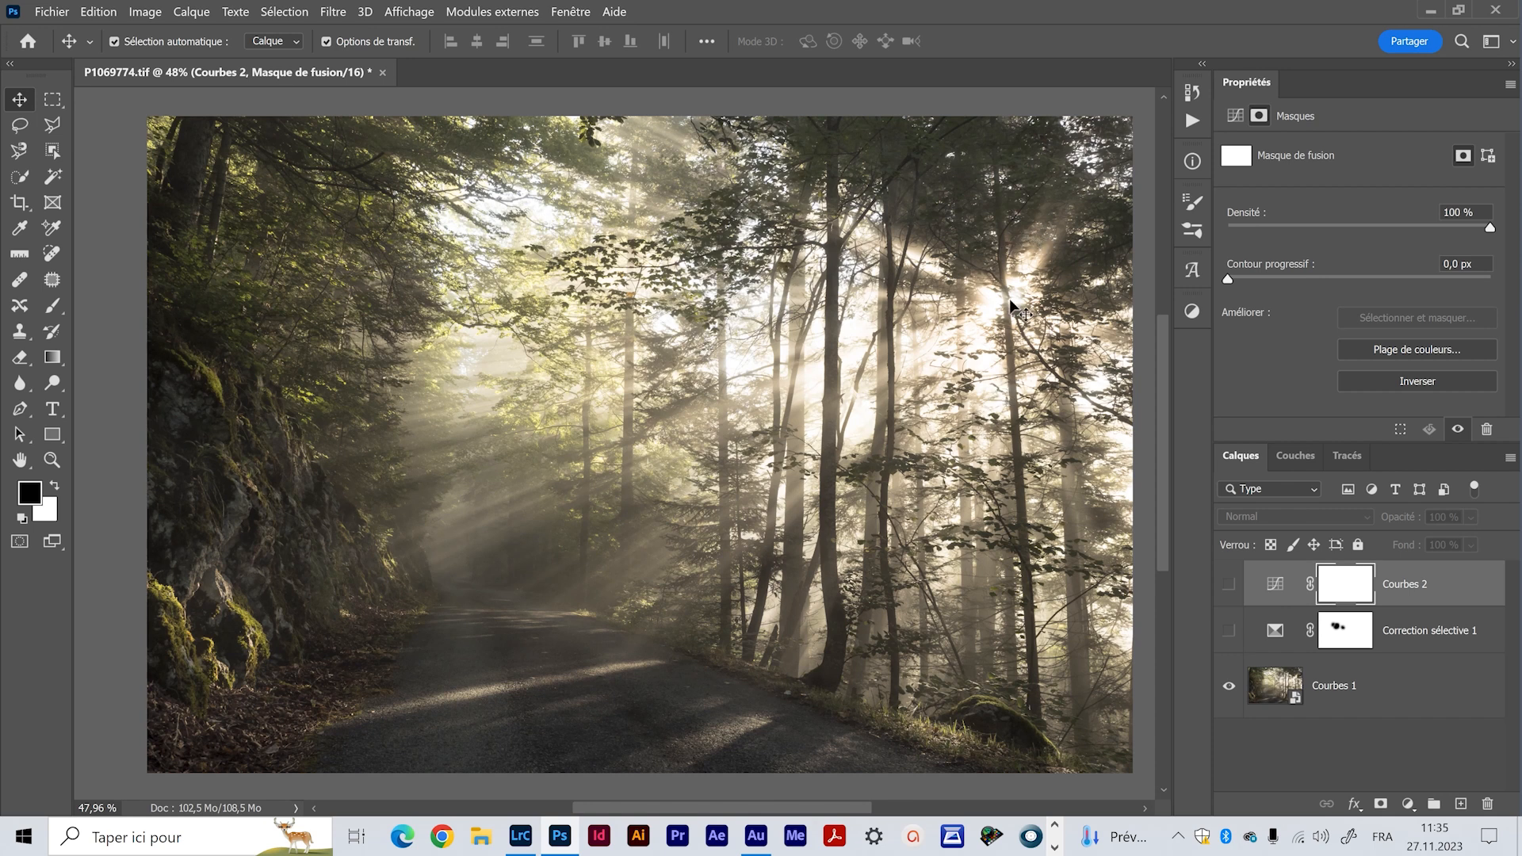
key("z")
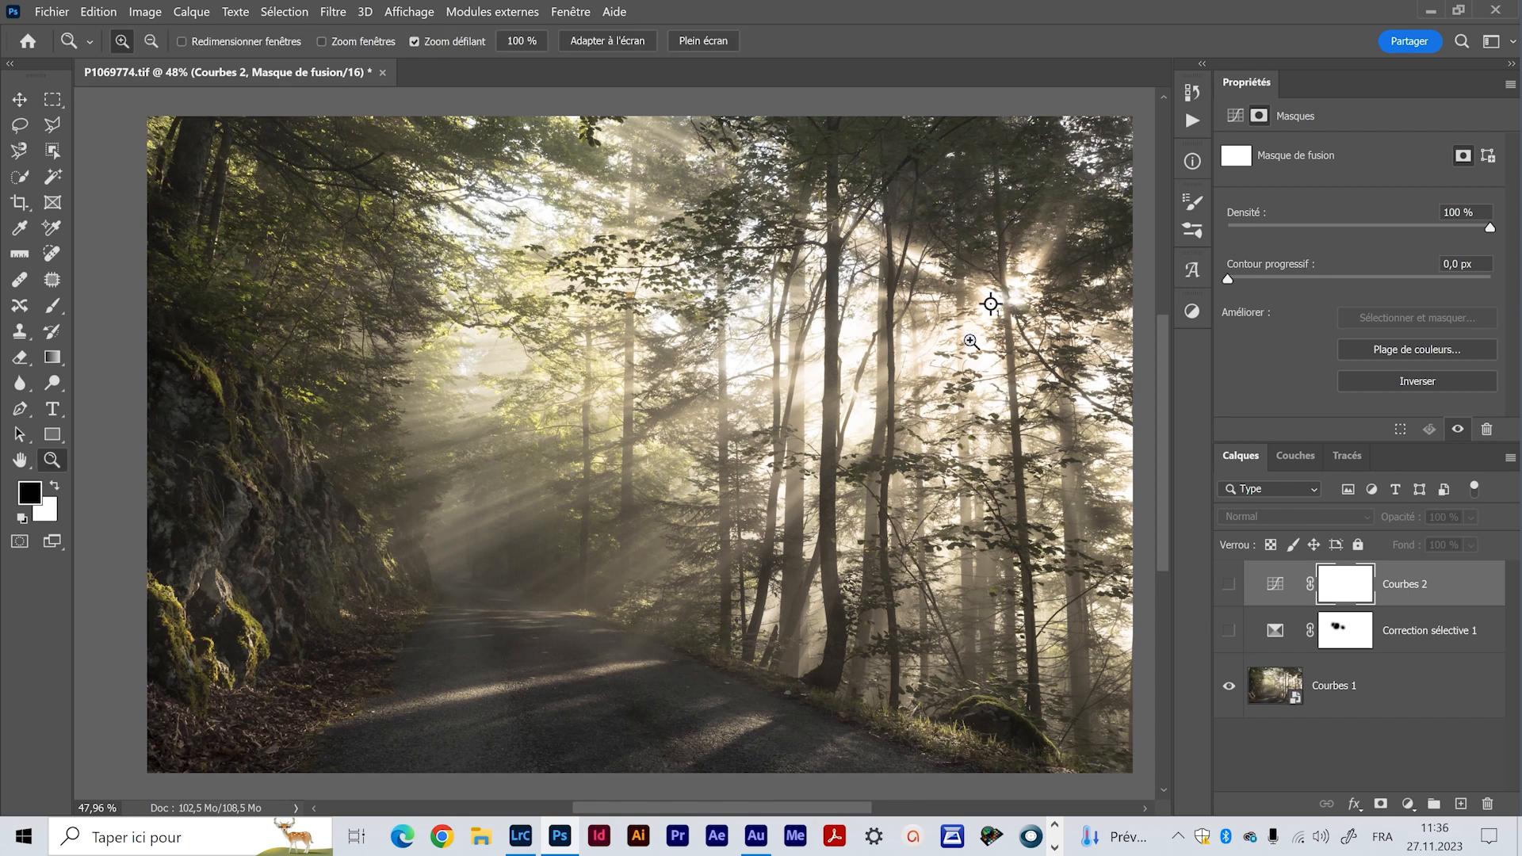
left_click(969, 333)
left_click_drag(960, 373, 865, 448)
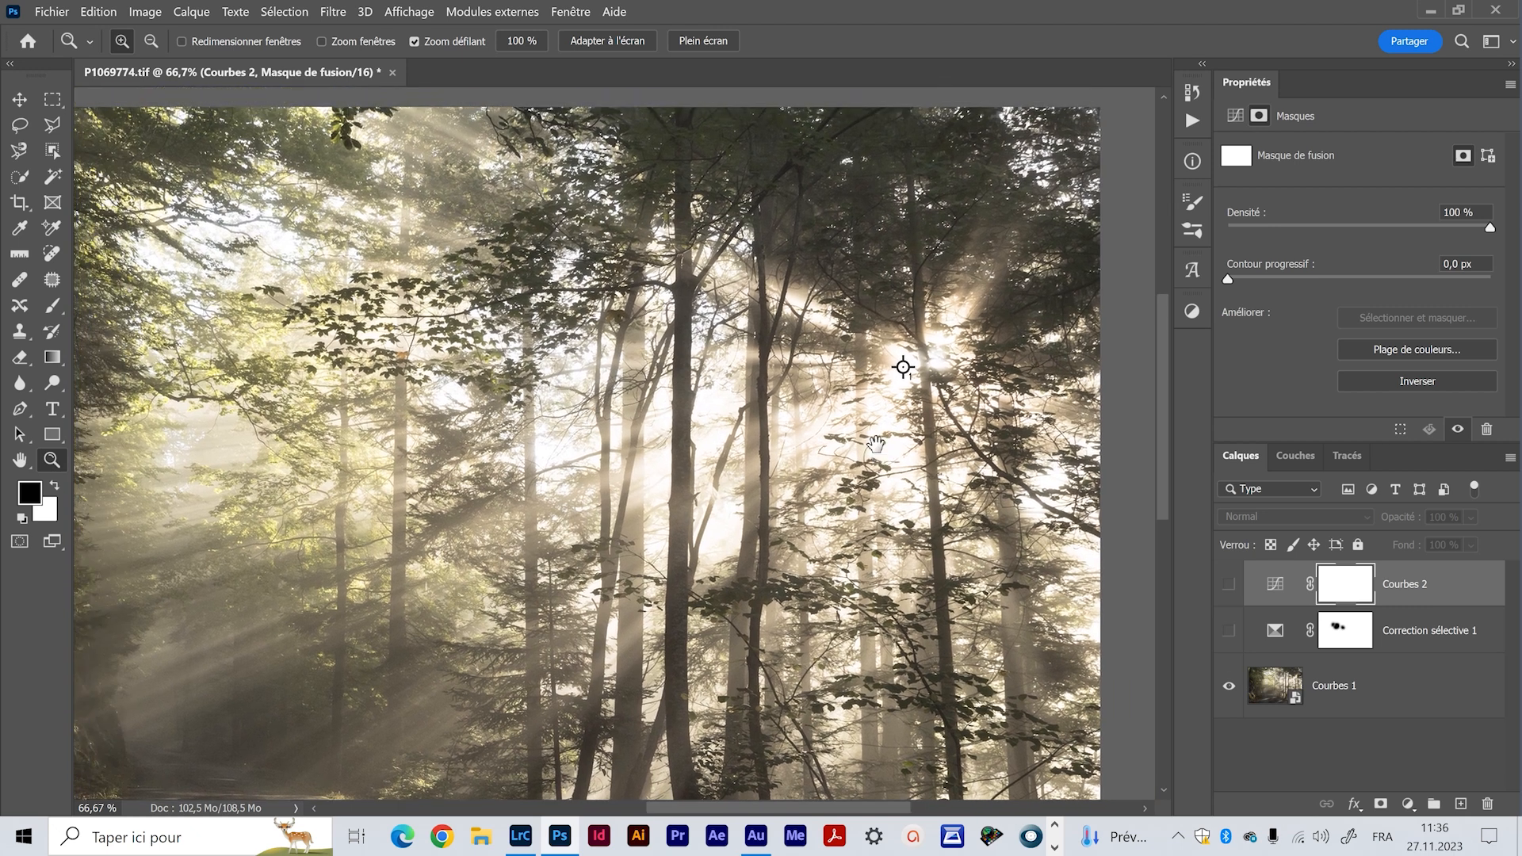
left_click(1228, 630)
left_click(1230, 587)
left_click_drag(506, 618, 579, 561)
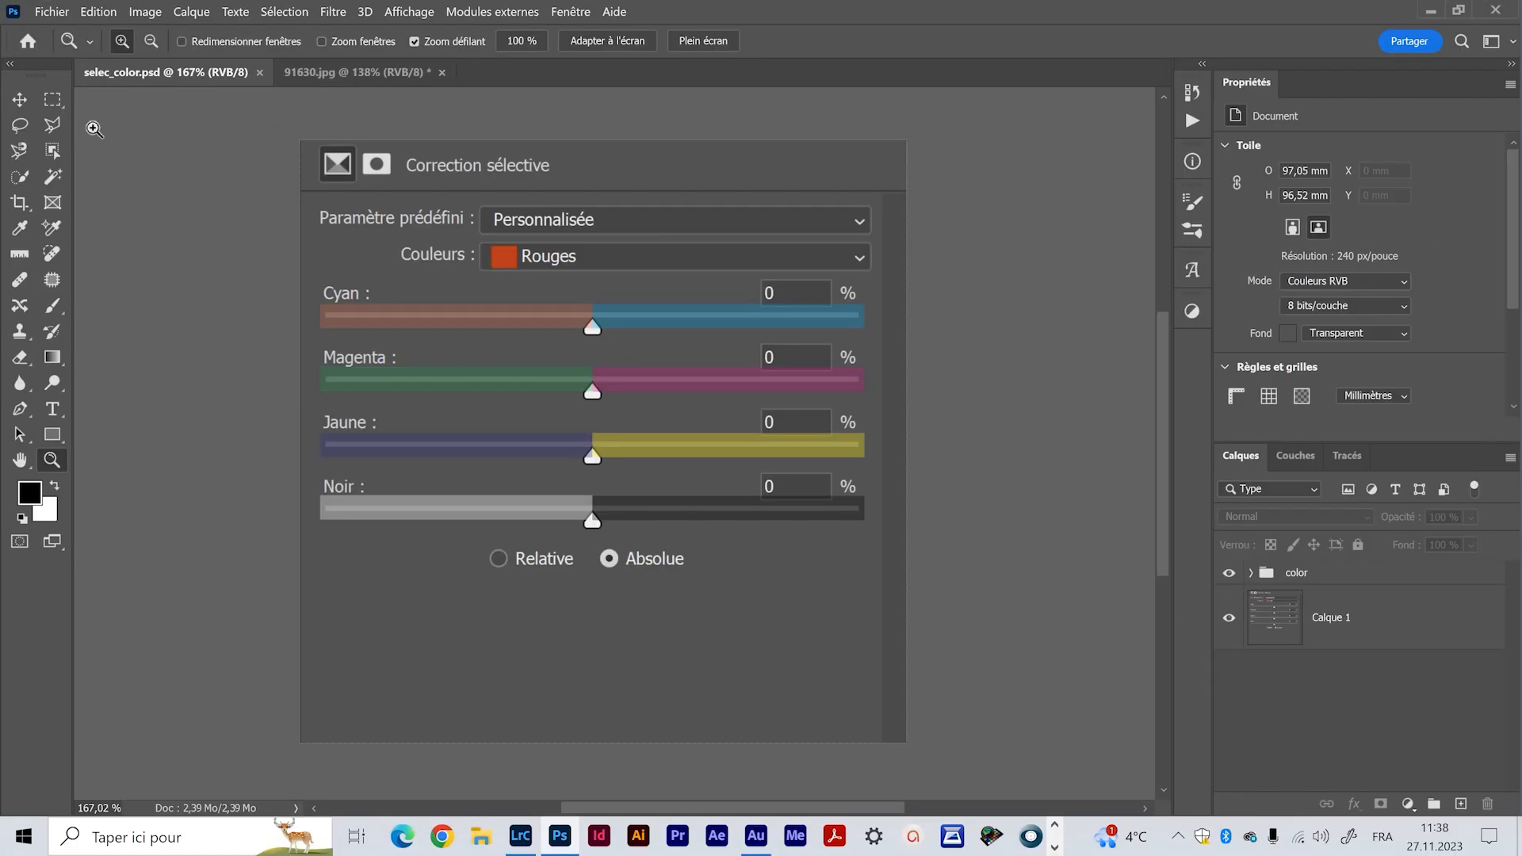
- Arrange the colour wheel 91630.jpg and selec_color.psd side by side as two vertical windows, each fully in view
left_click(19, 99)
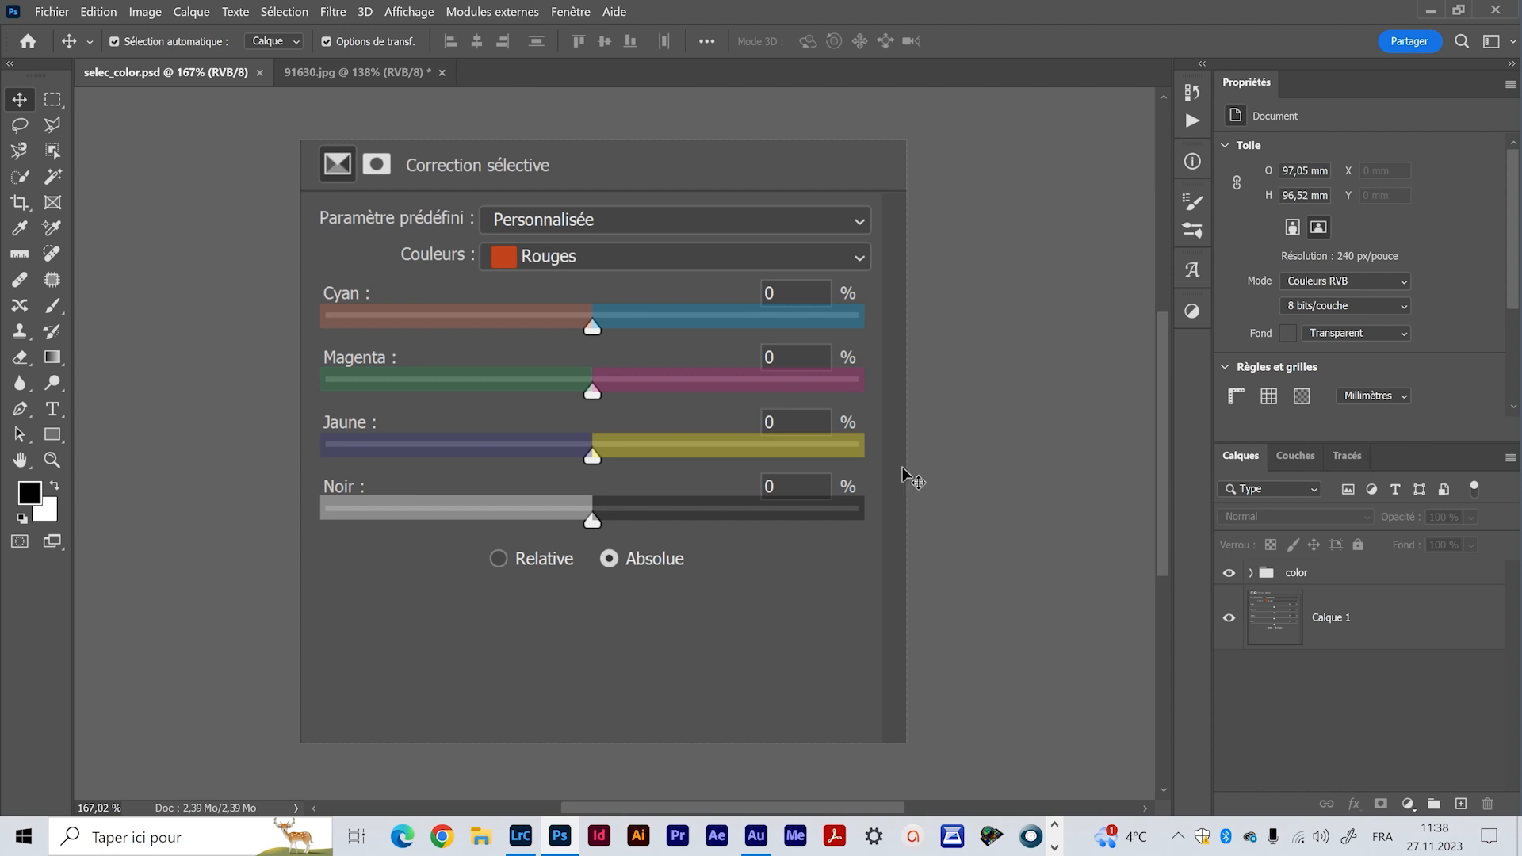
left_click(349, 74)
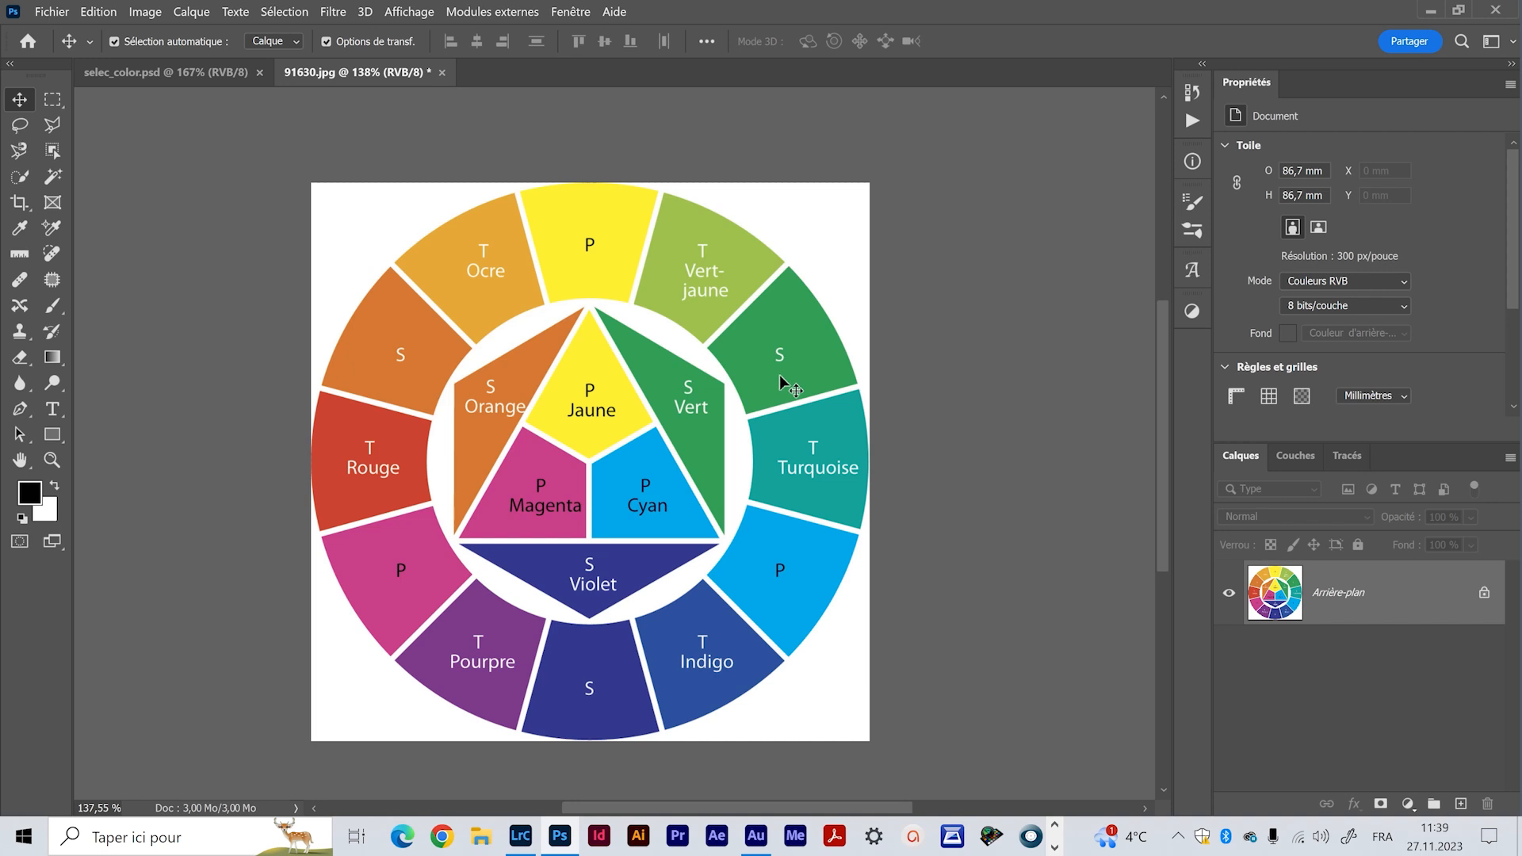
left_click(580, 16)
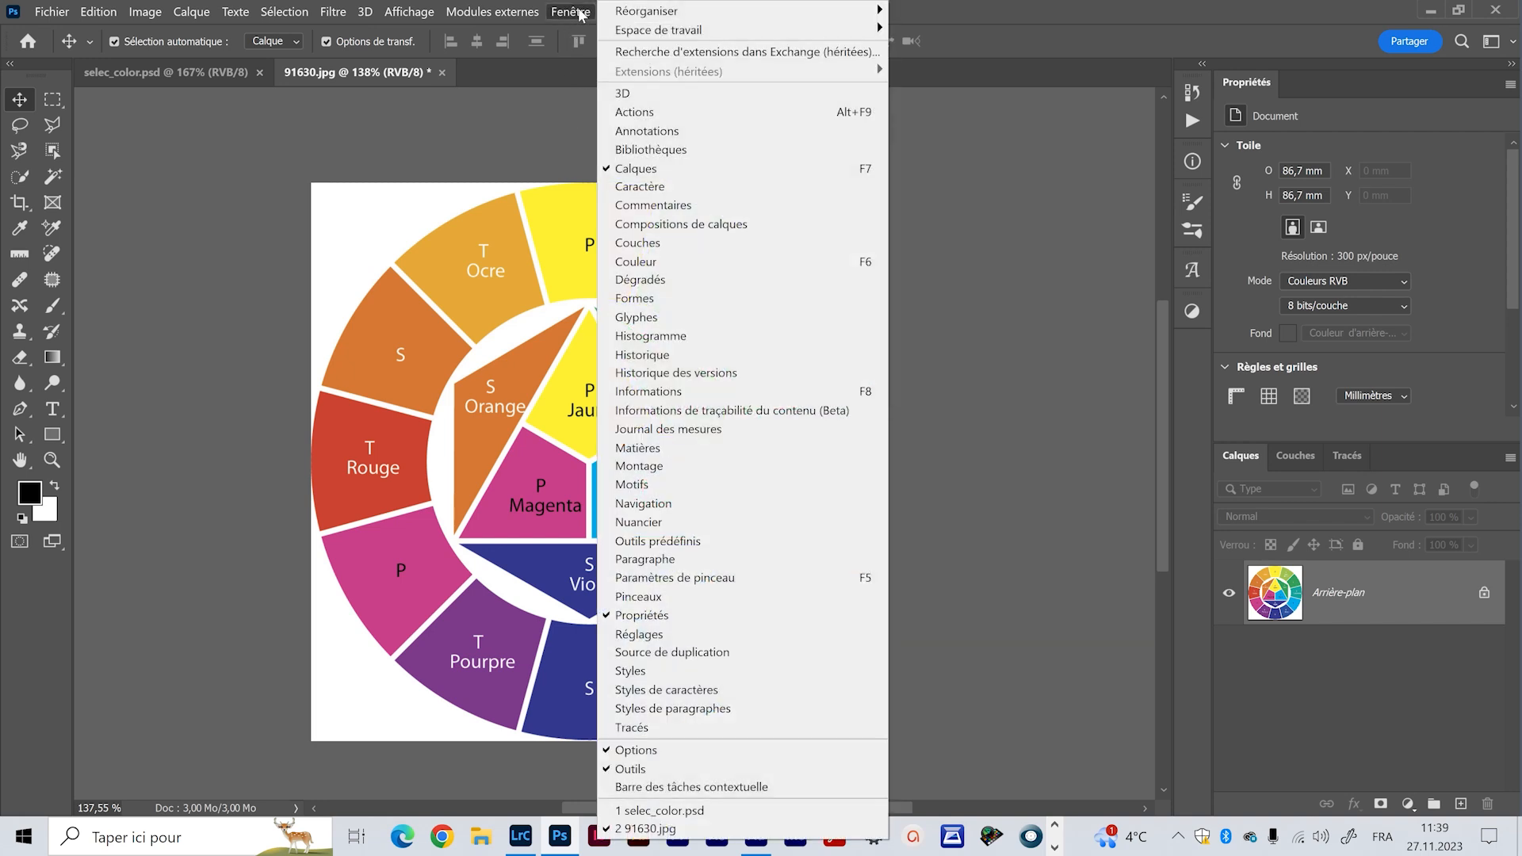
mouse_move(631, 16)
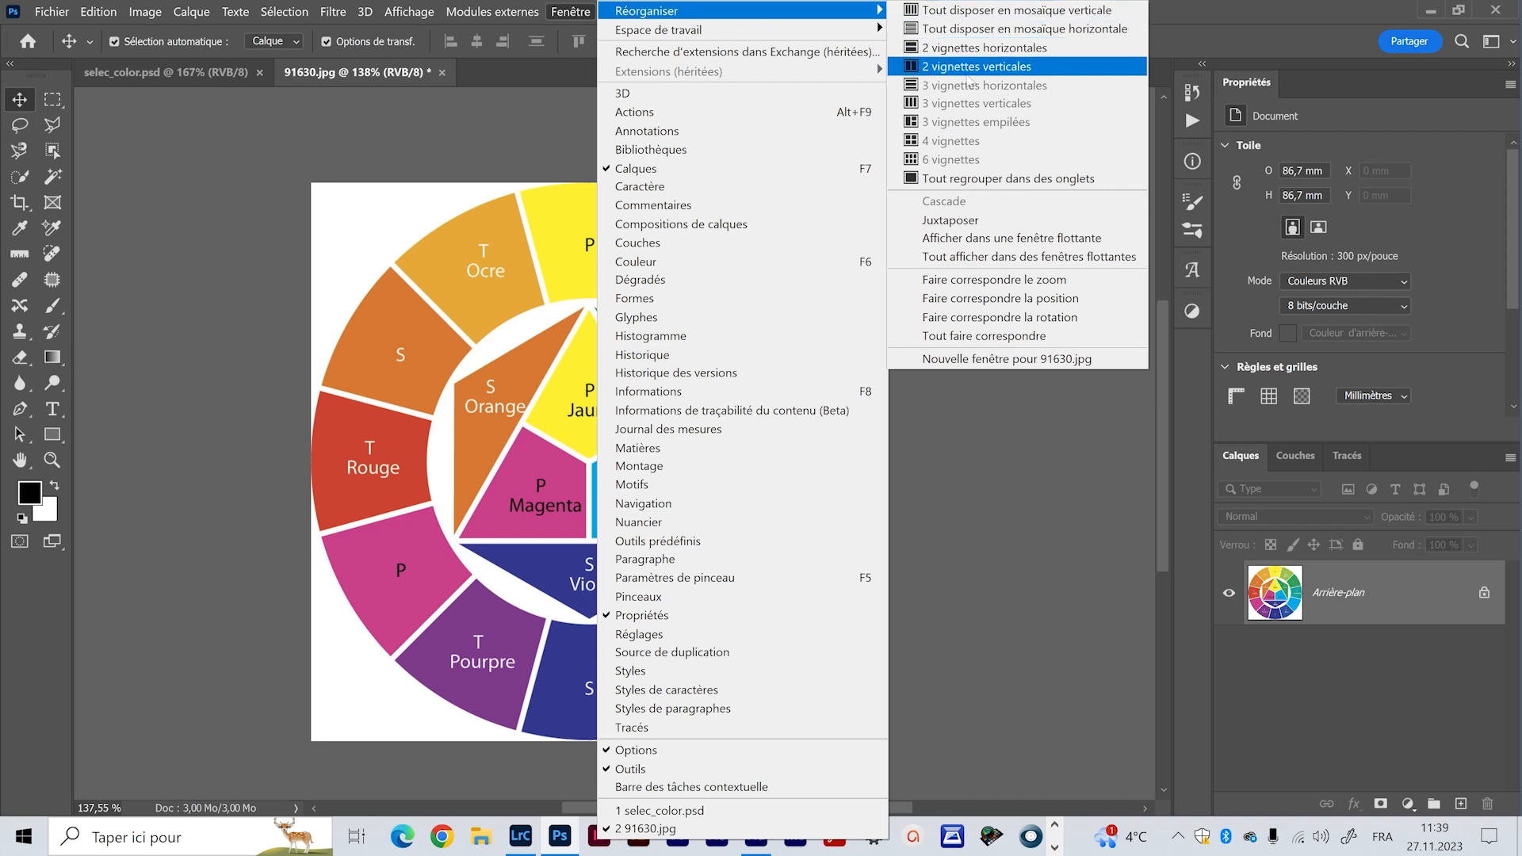
left_click(992, 68)
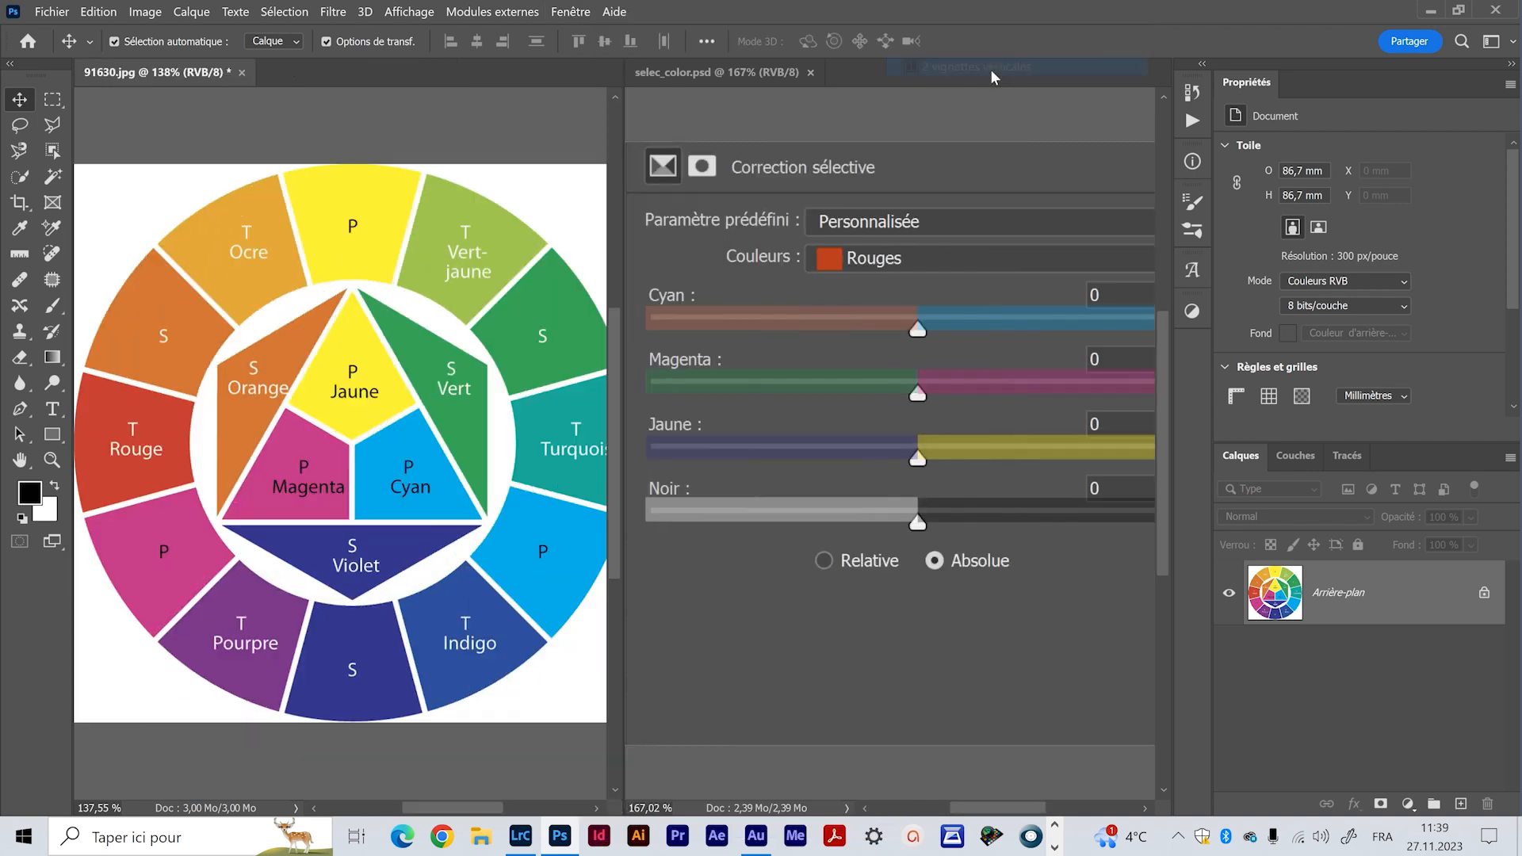
key("z")
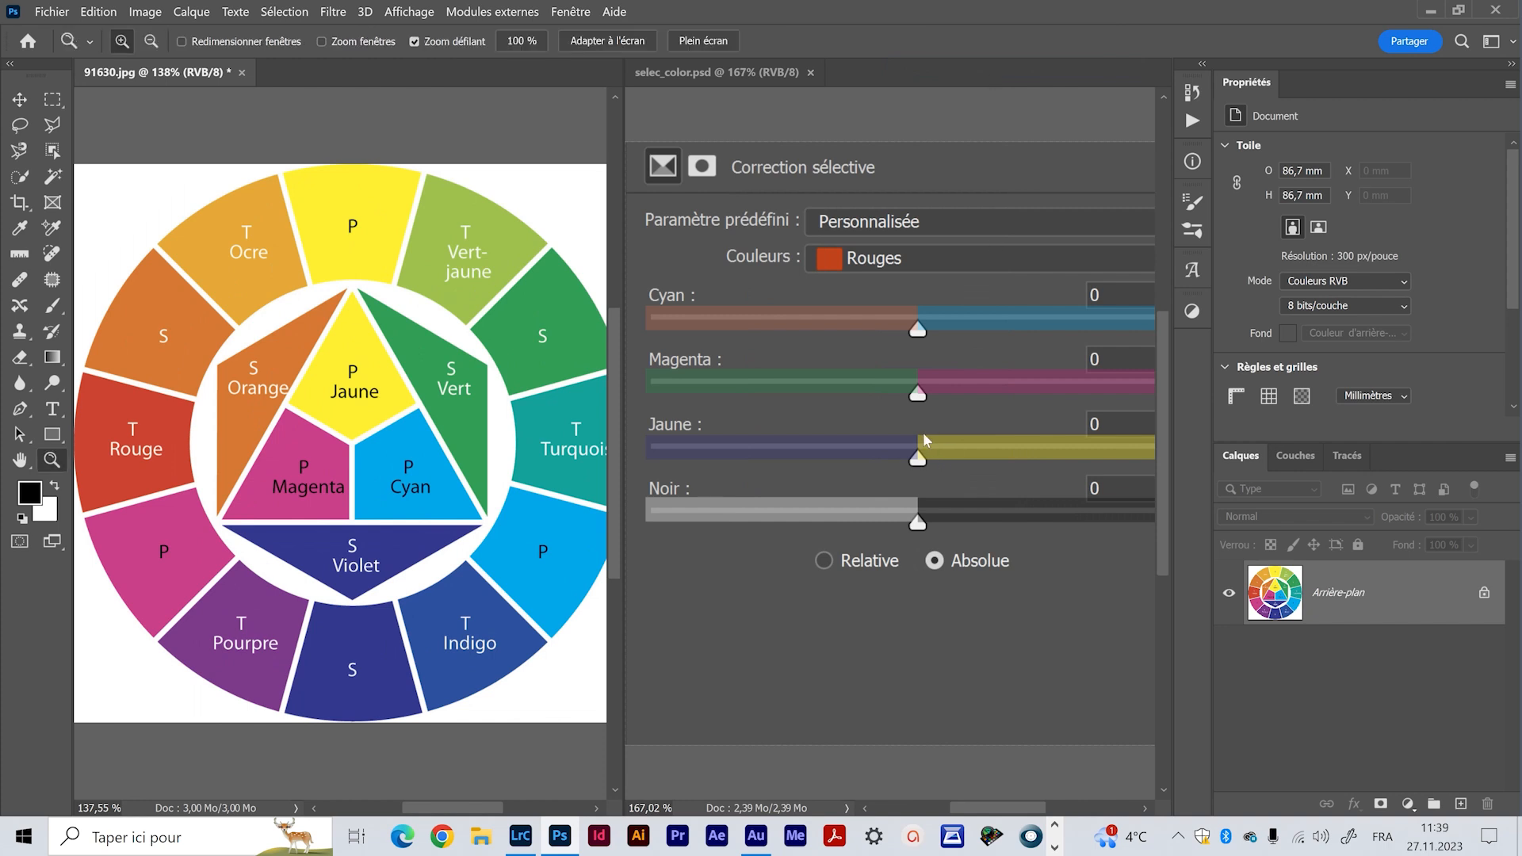
left_click(870, 433)
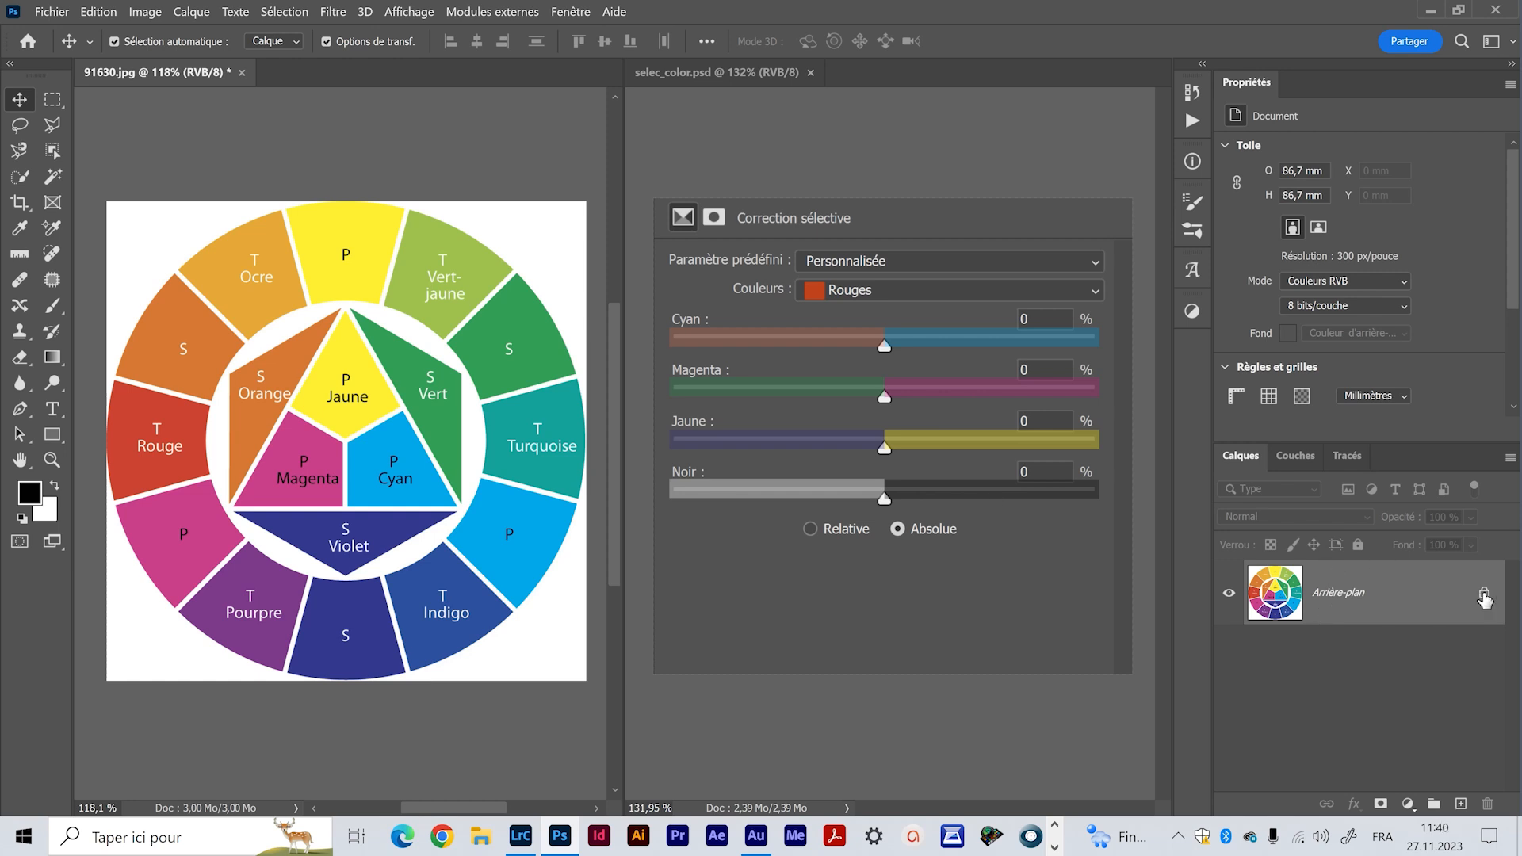
- Try the color group in selec_color.psd at 100 % opacity to show the full slider colours
key("ctrl+Tab")
left_click(1471, 546)
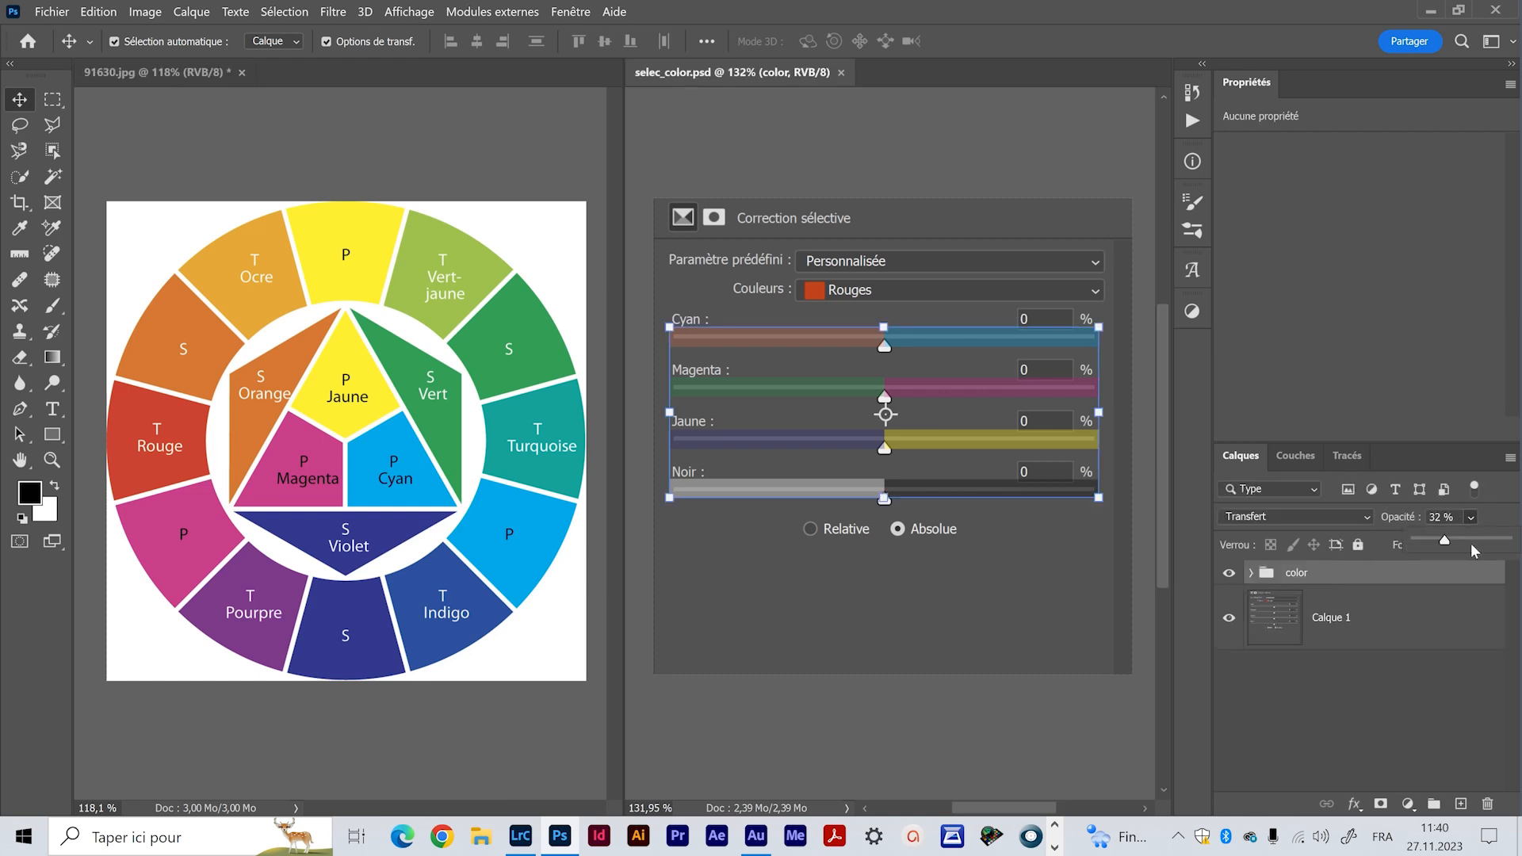
left_click_drag(1444, 546, 1507, 541)
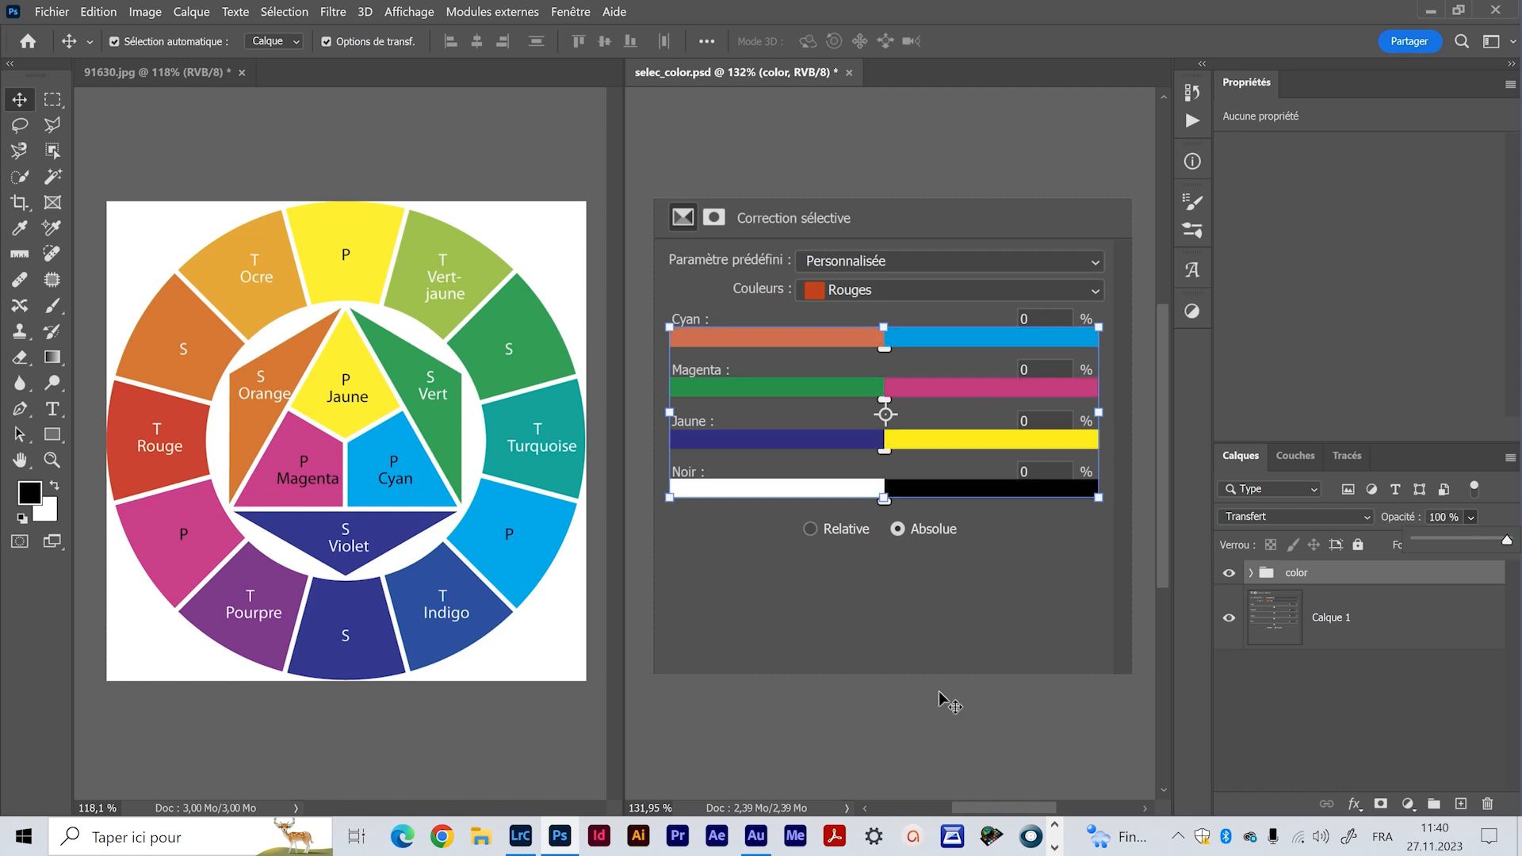
left_click(1256, 735)
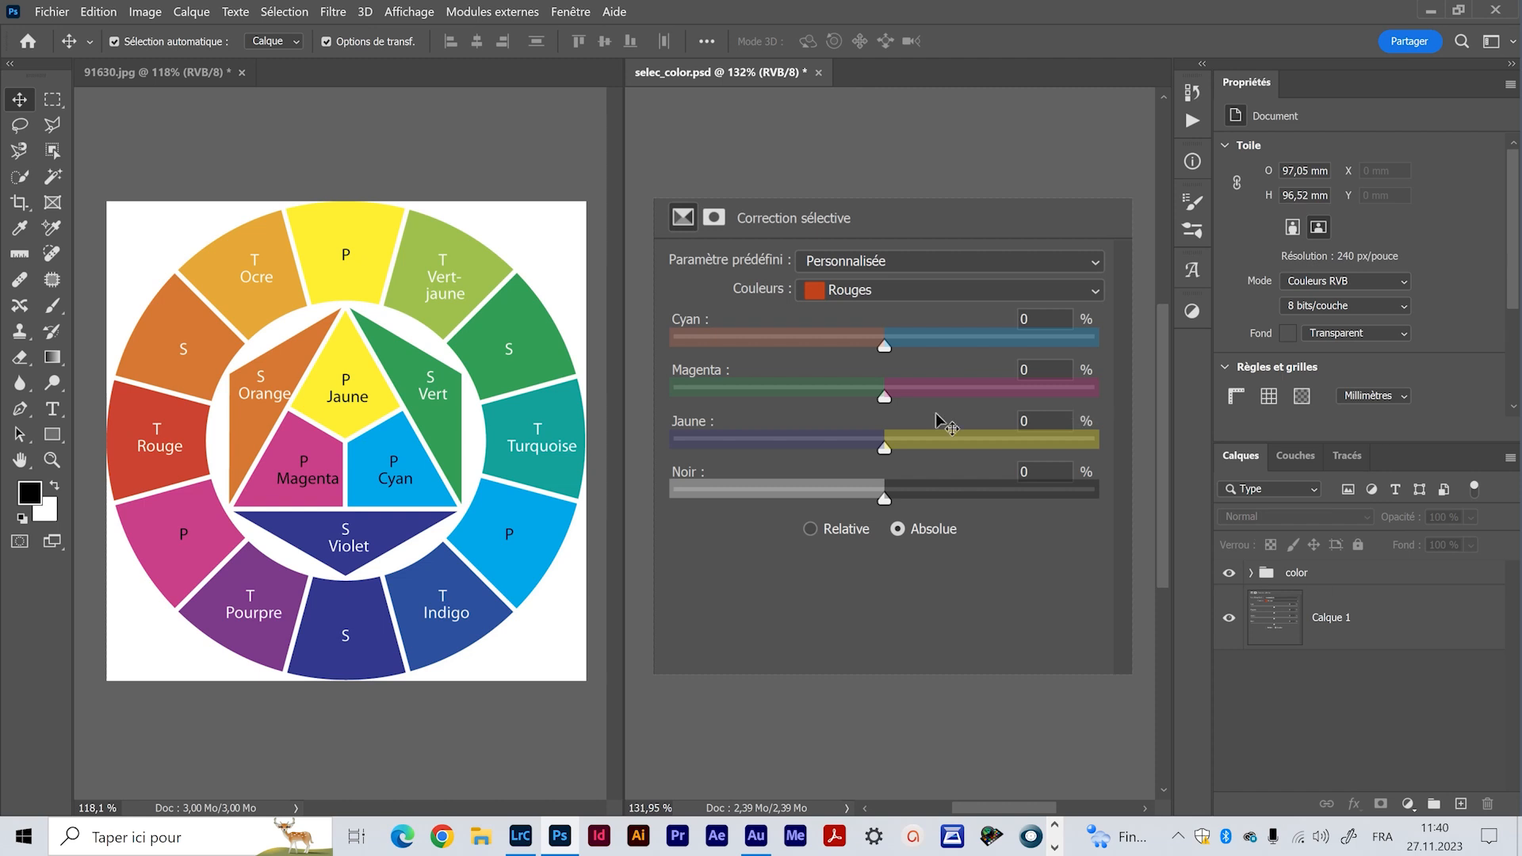
- Add a Selective Color adjustment layer above the colour wheel in 91630.jpg
left_click(283, 725)
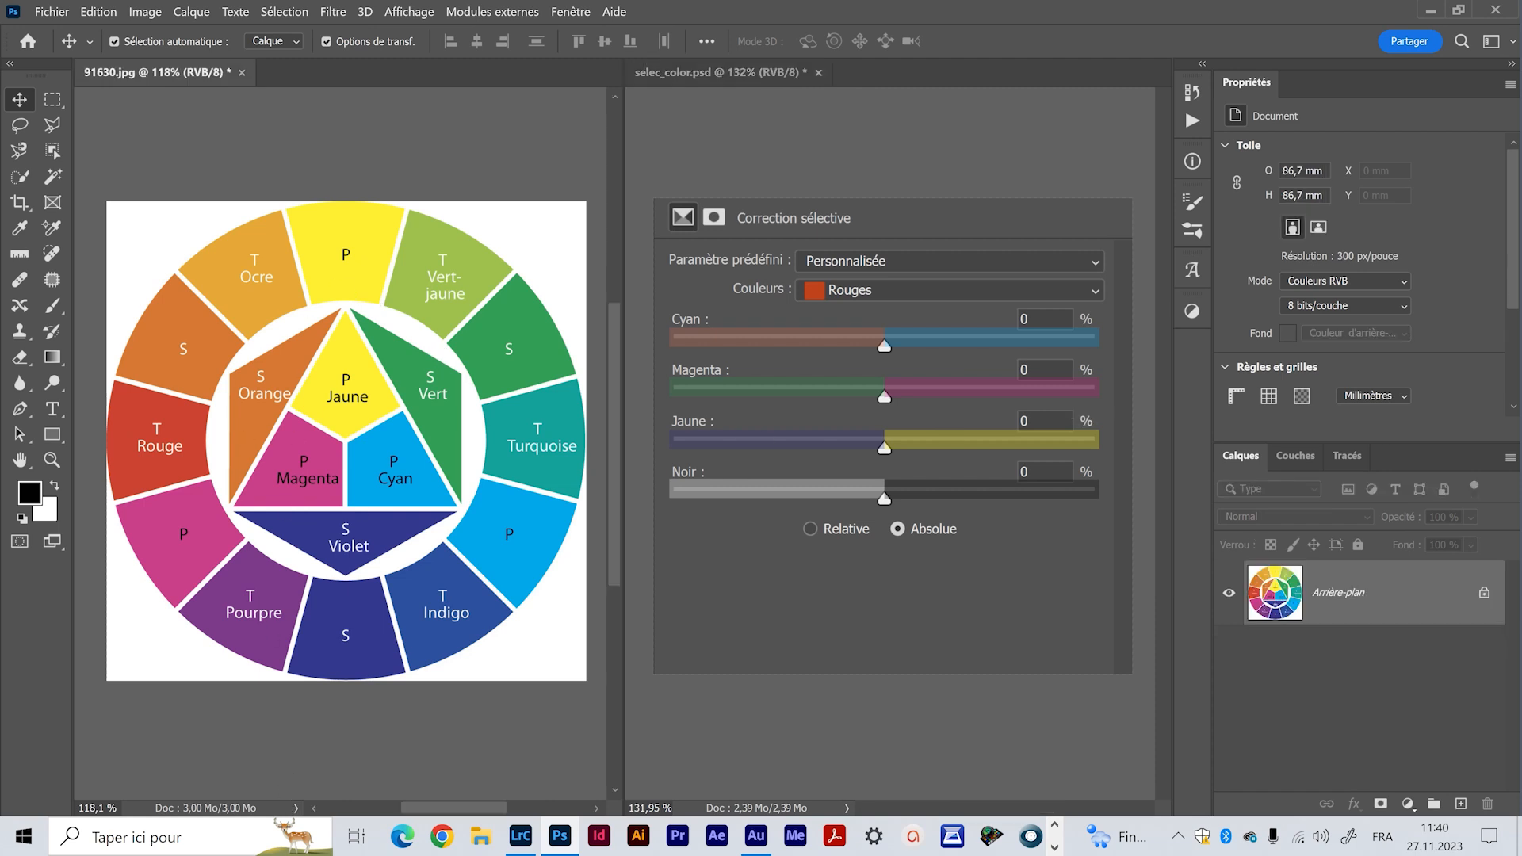
left_click(1194, 312)
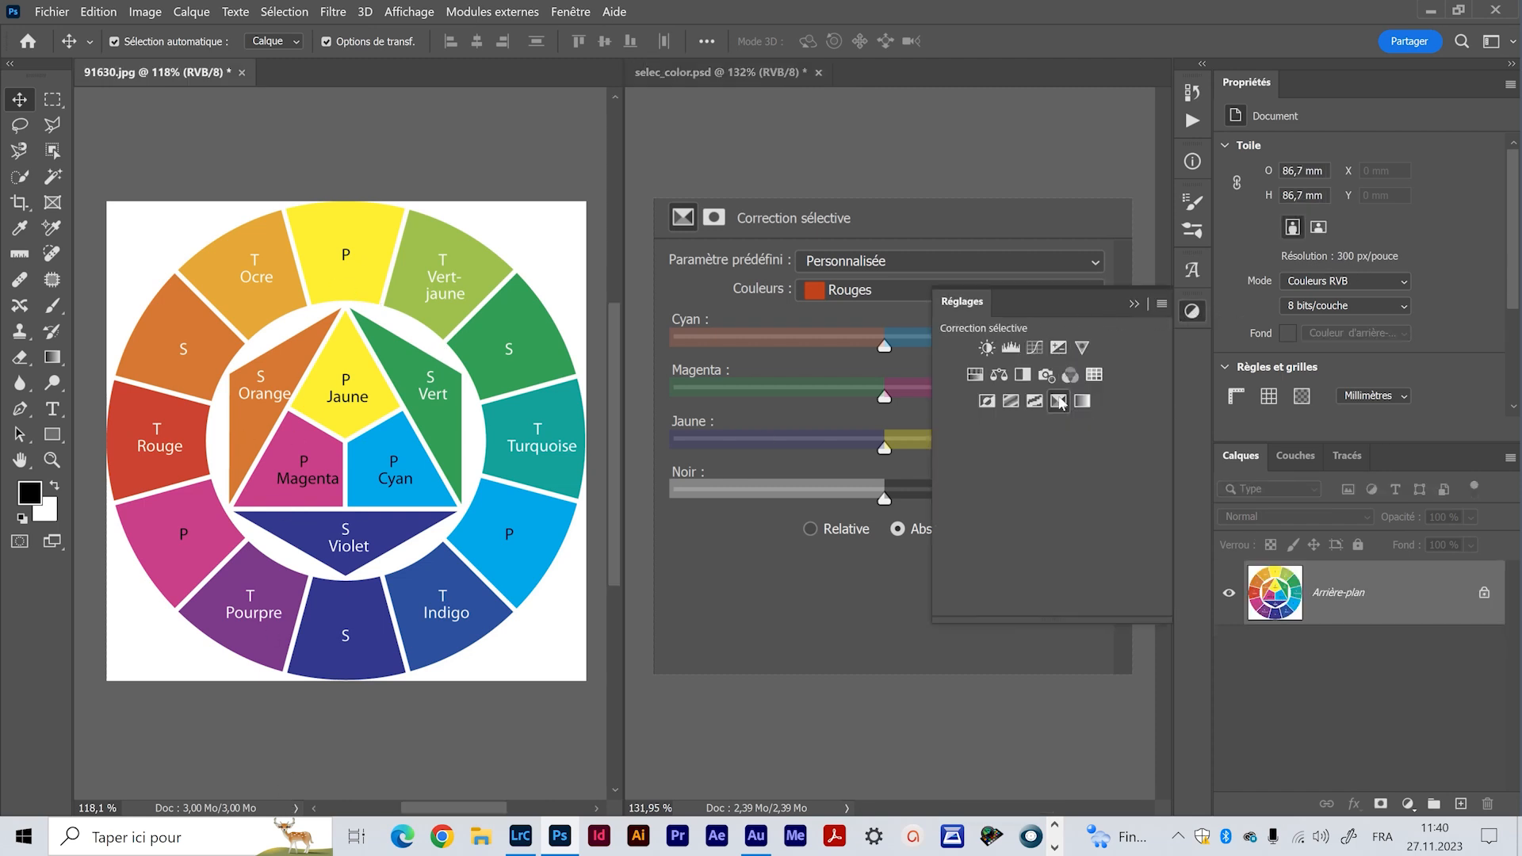
left_click(1059, 402)
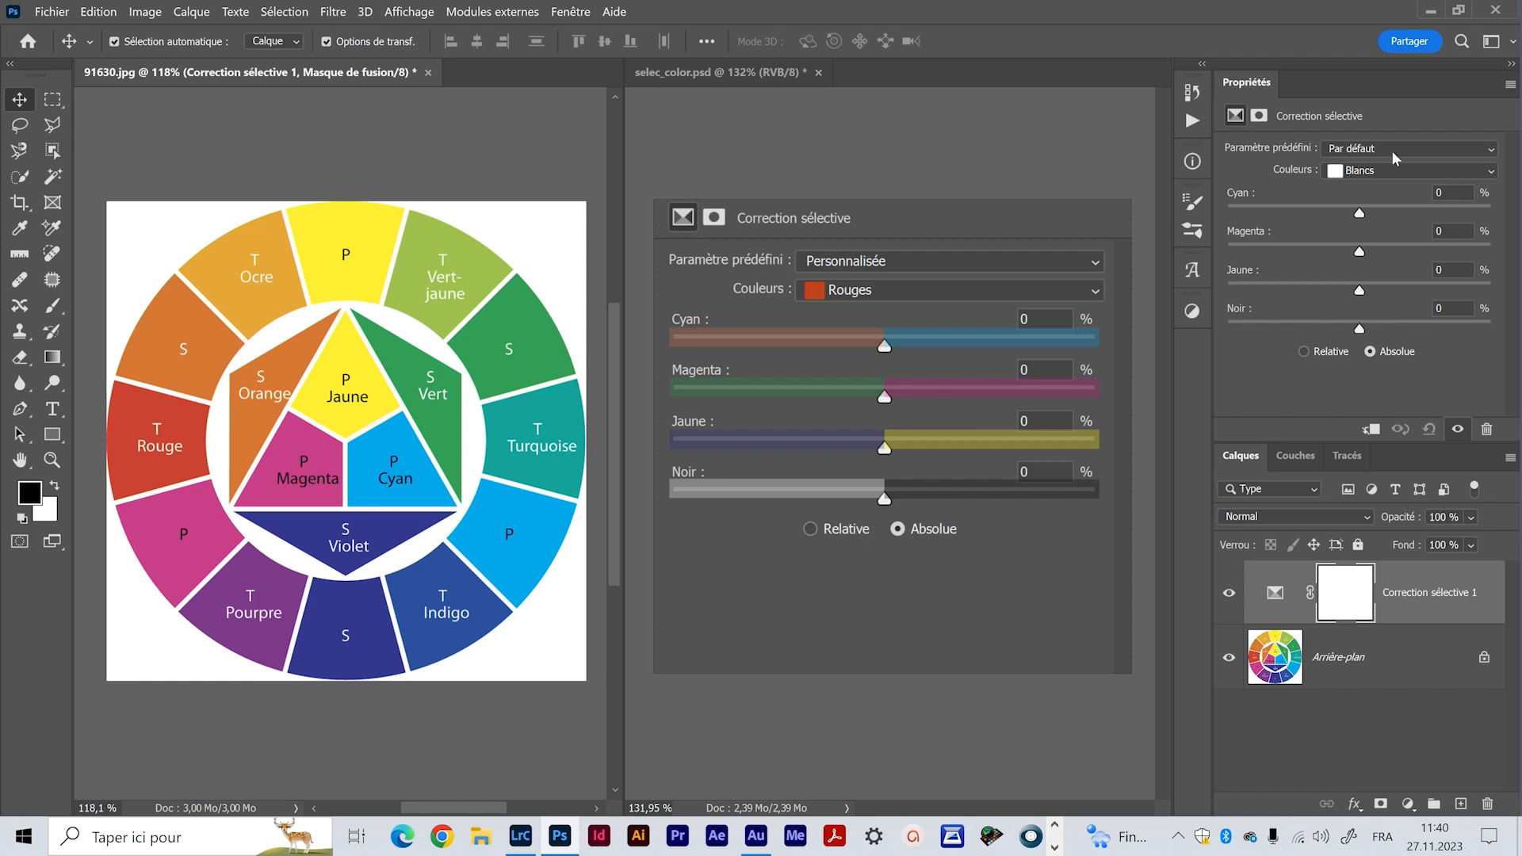
- Examine the Selective Color presets and the available colour ranges, going through Cyans, Magentas and Yellows
left_click(1393, 151)
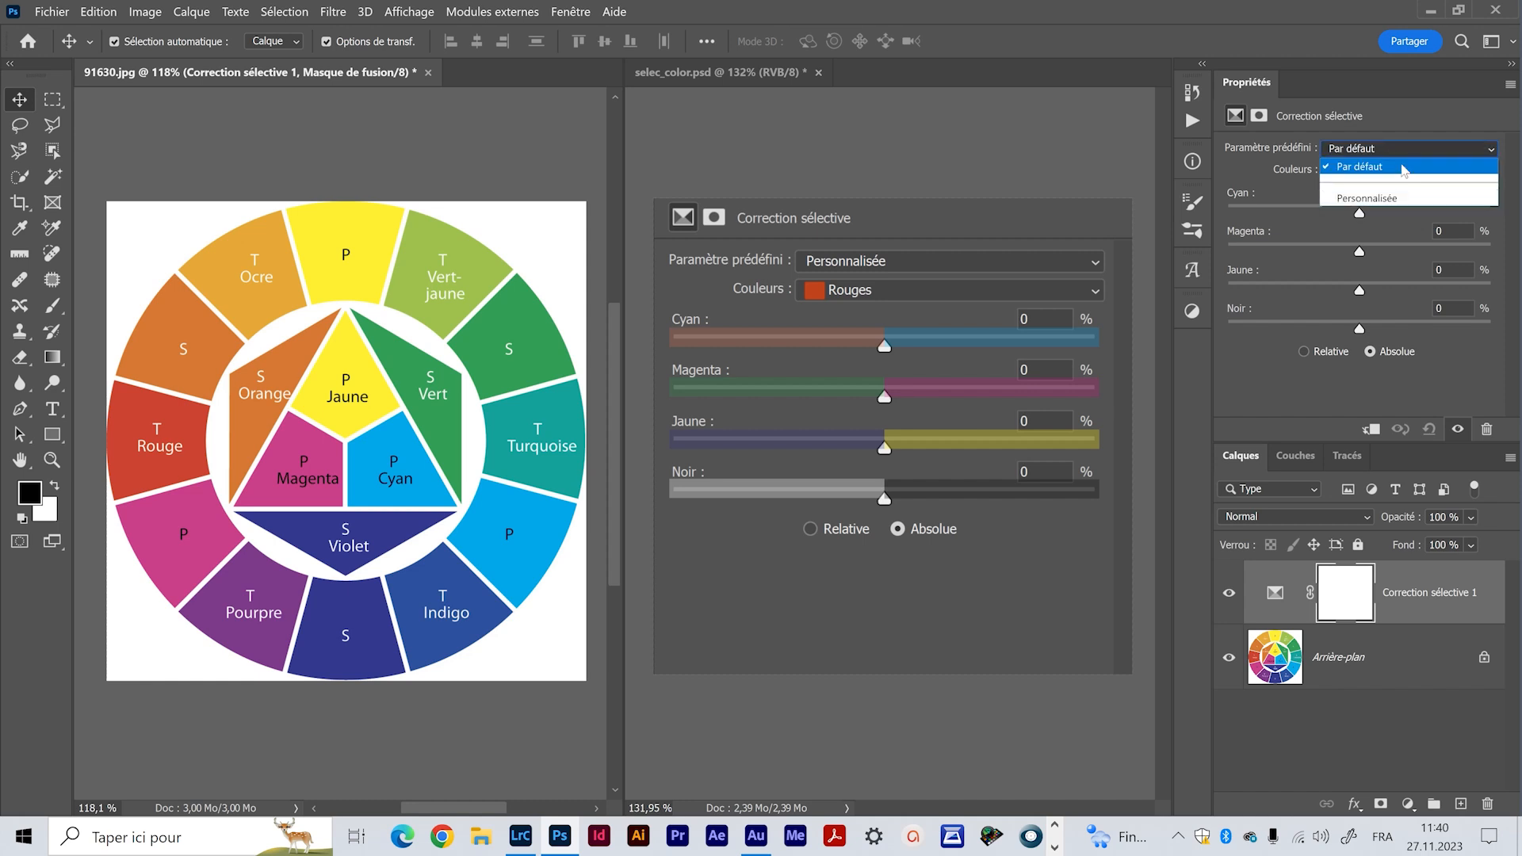
left_click(1401, 154)
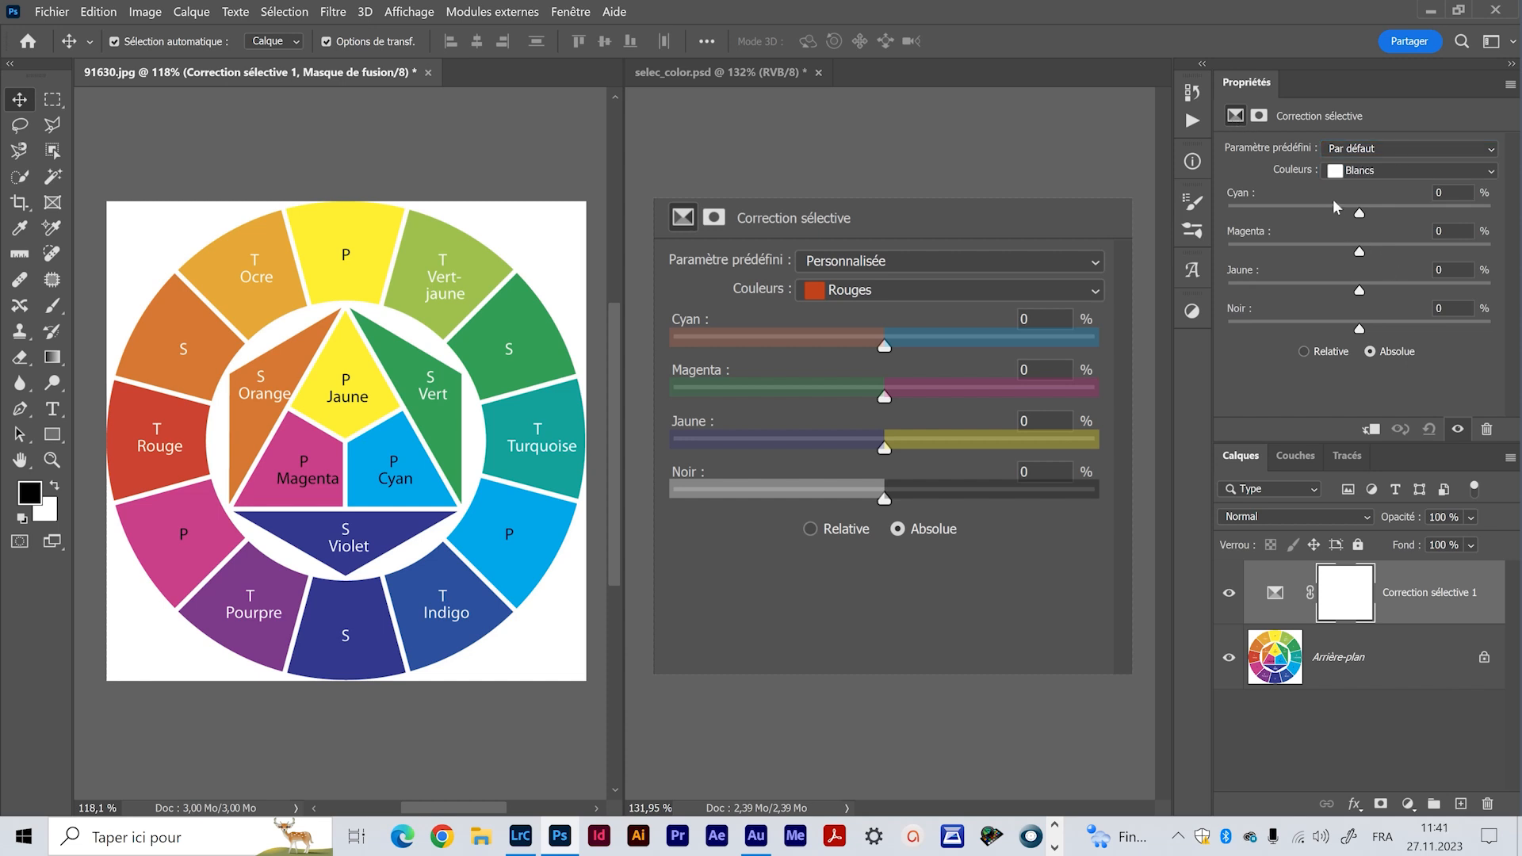
left_click(1354, 173)
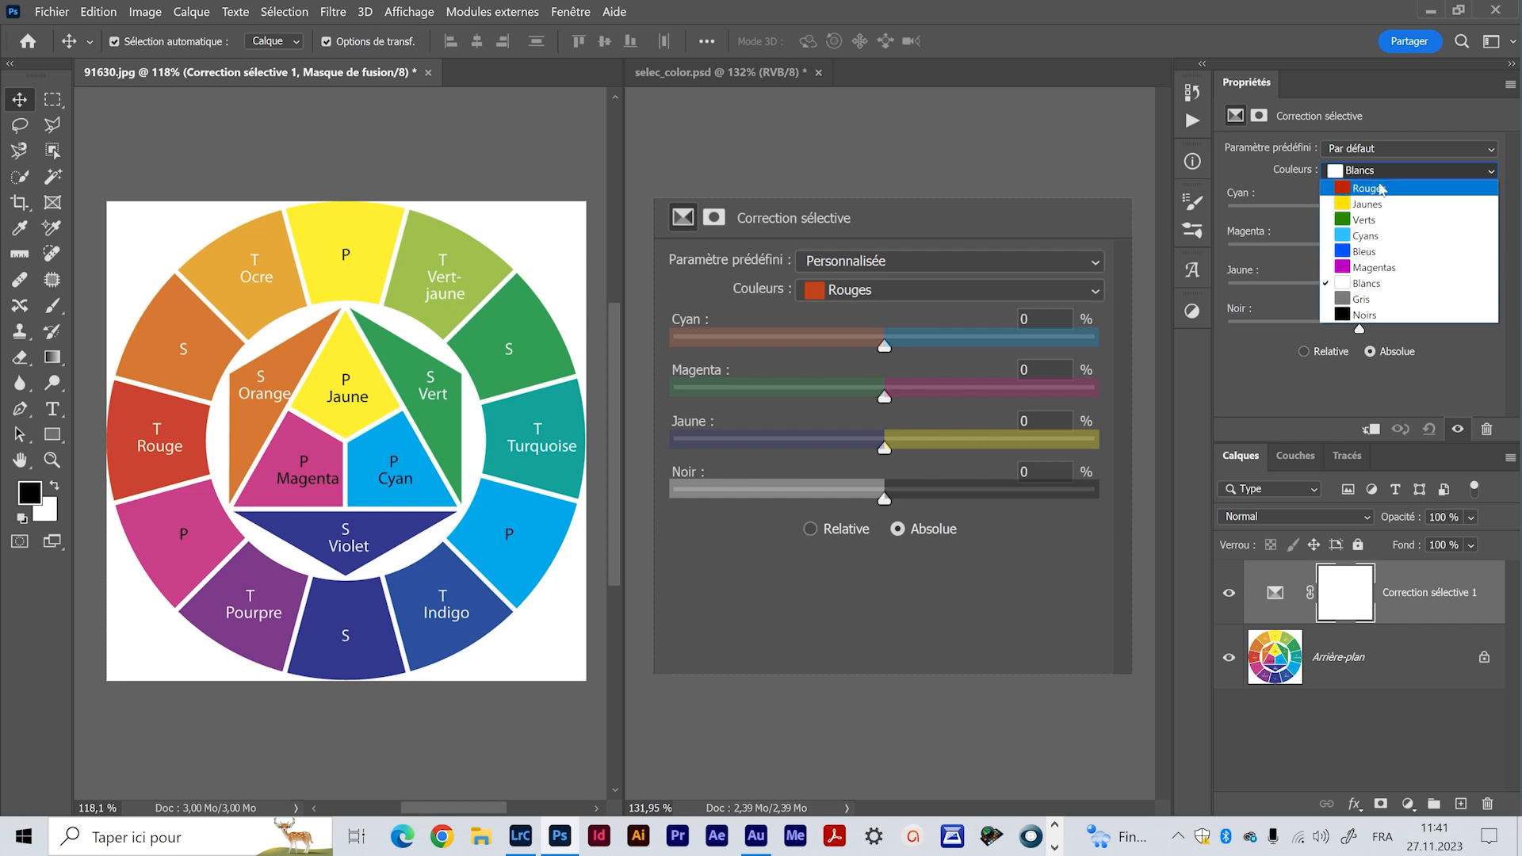
left_click(1372, 236)
left_click(1394, 171)
left_click(1380, 268)
left_click(1392, 173)
left_click(1392, 205)
left_click(1389, 176)
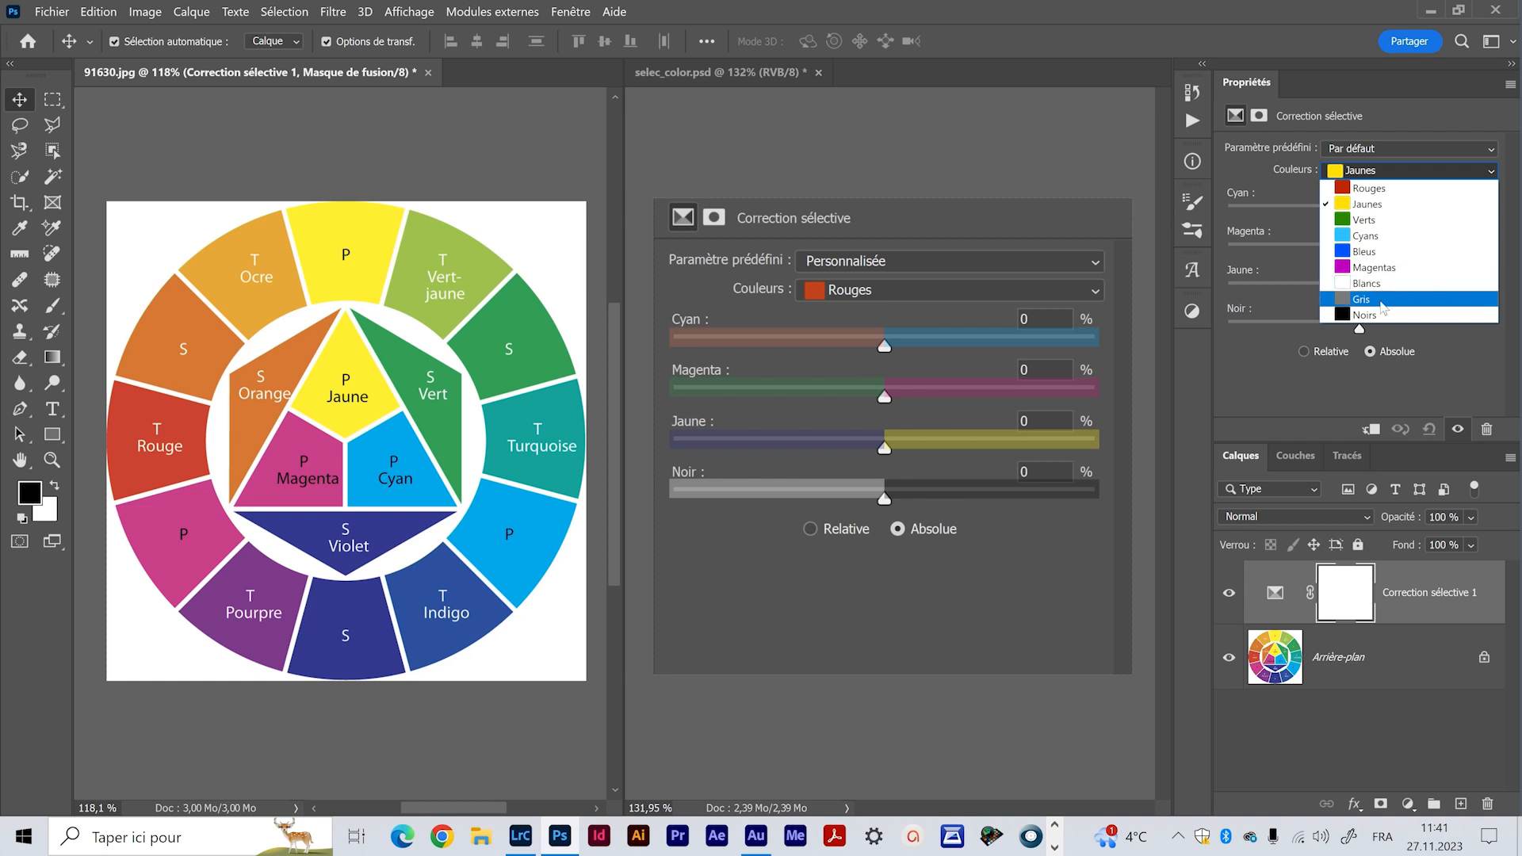
left_click(1335, 342)
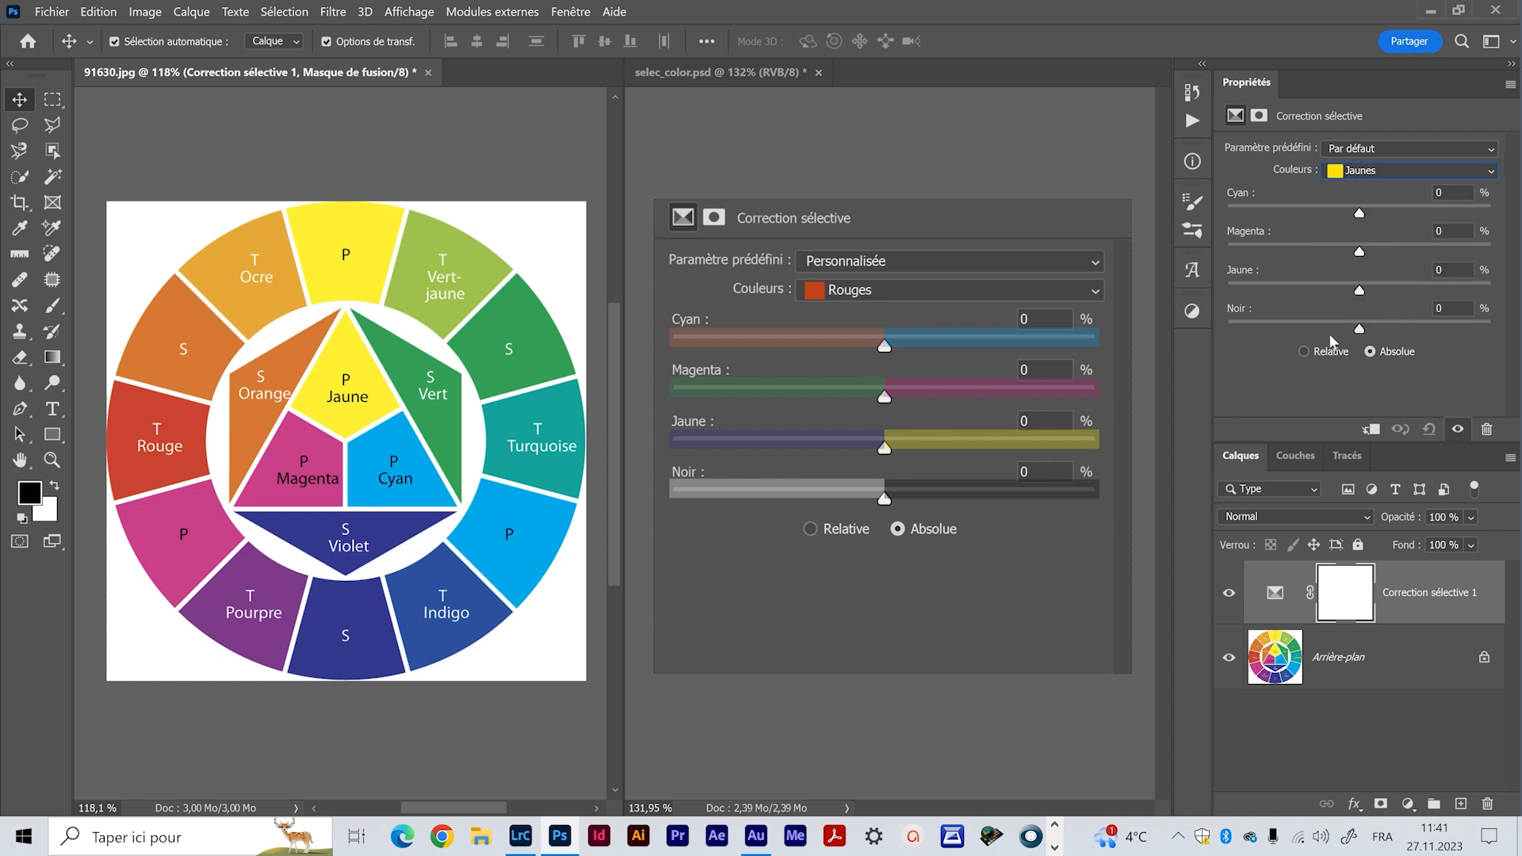
- Choose the Reds range for the colour wheel, try Cyan at +100 %, and undo that Cyan change
left_click(1388, 173)
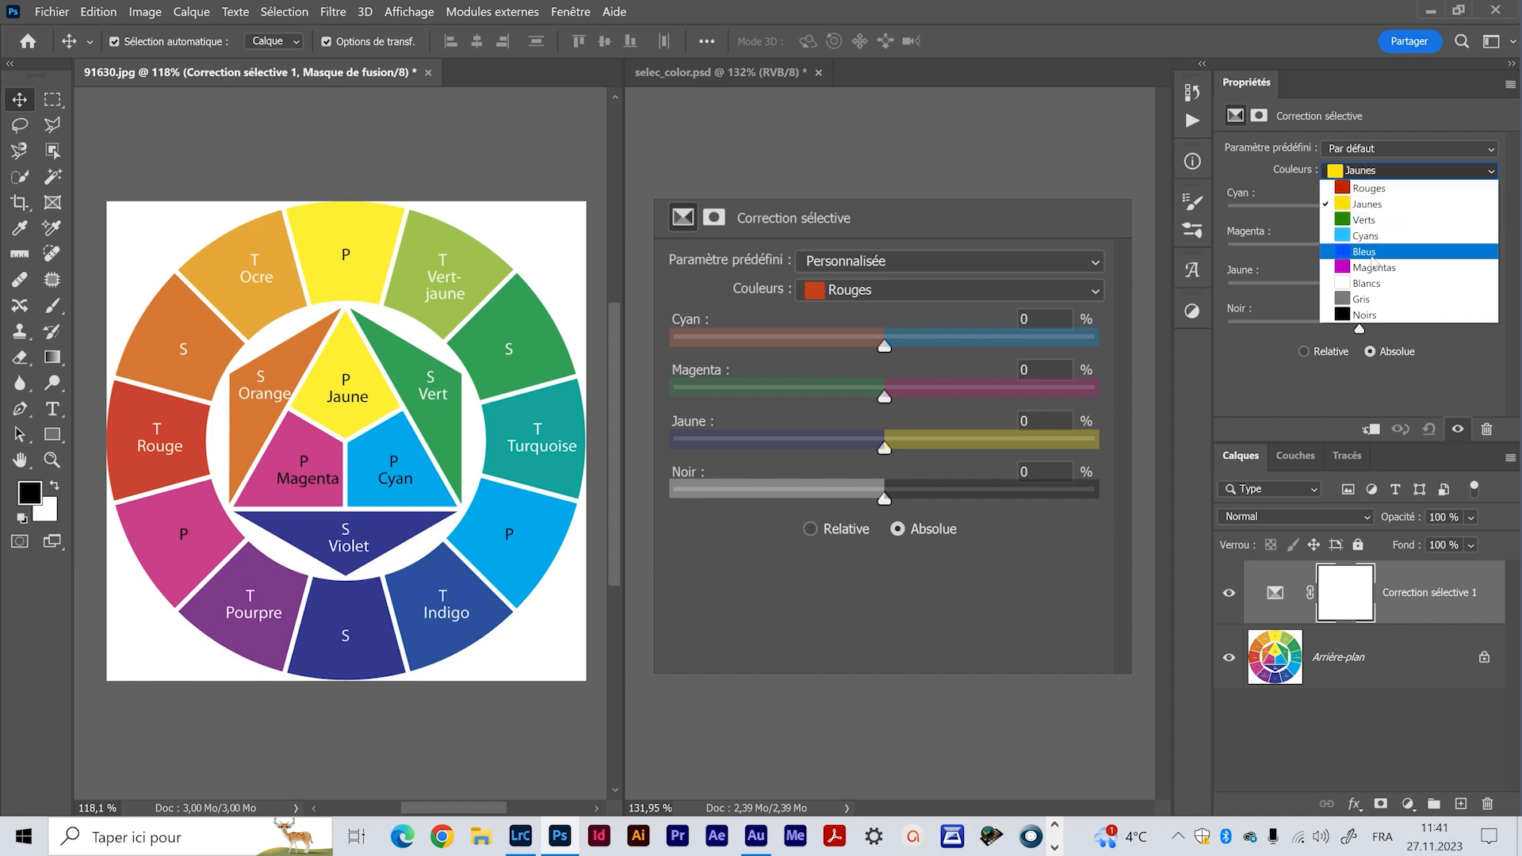
left_click(1364, 189)
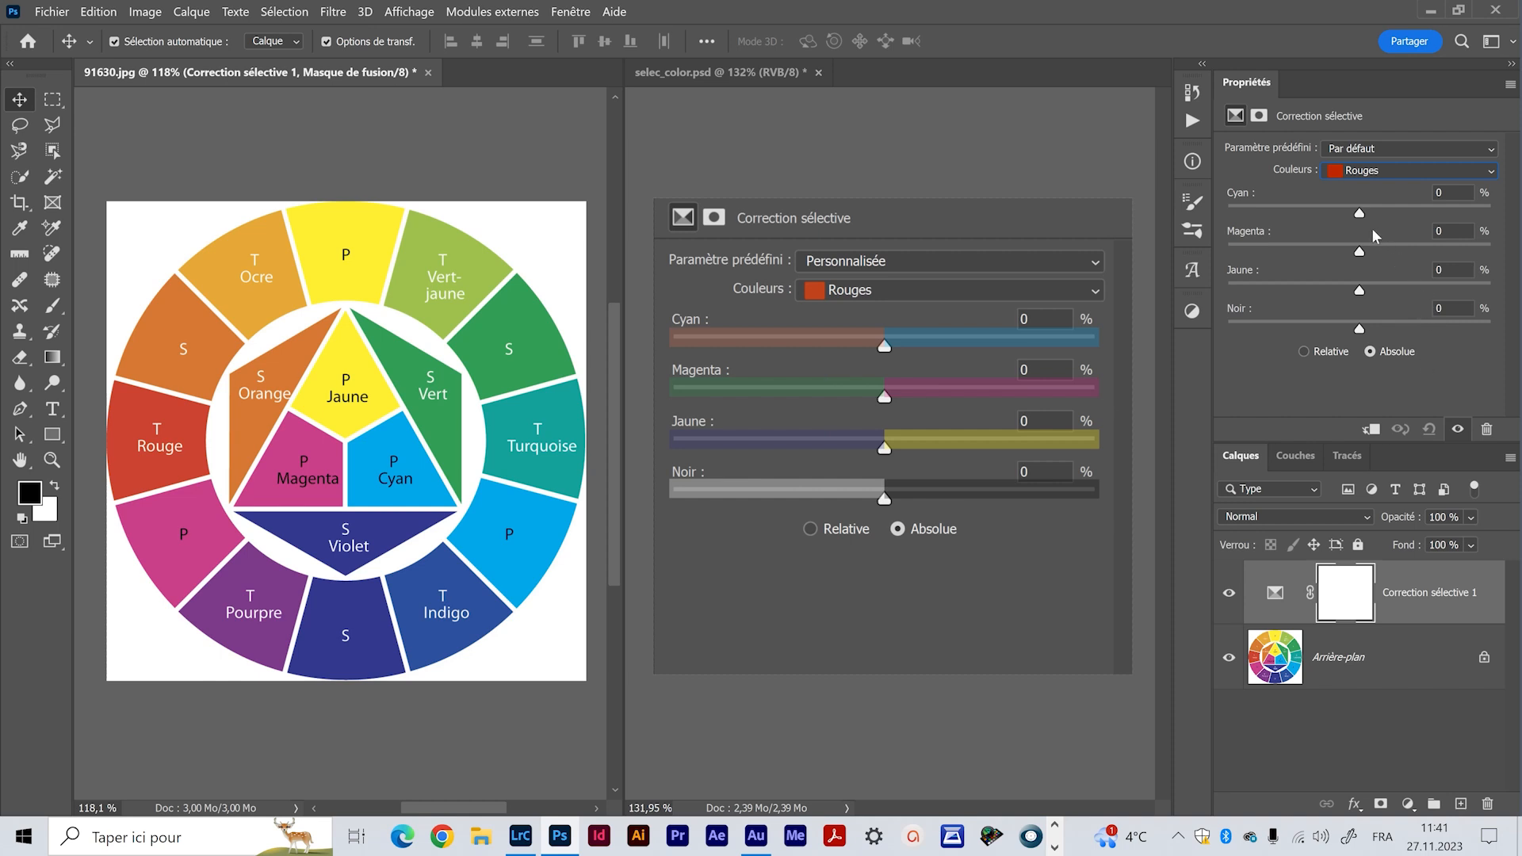
left_click_drag(1360, 213, 1495, 212)
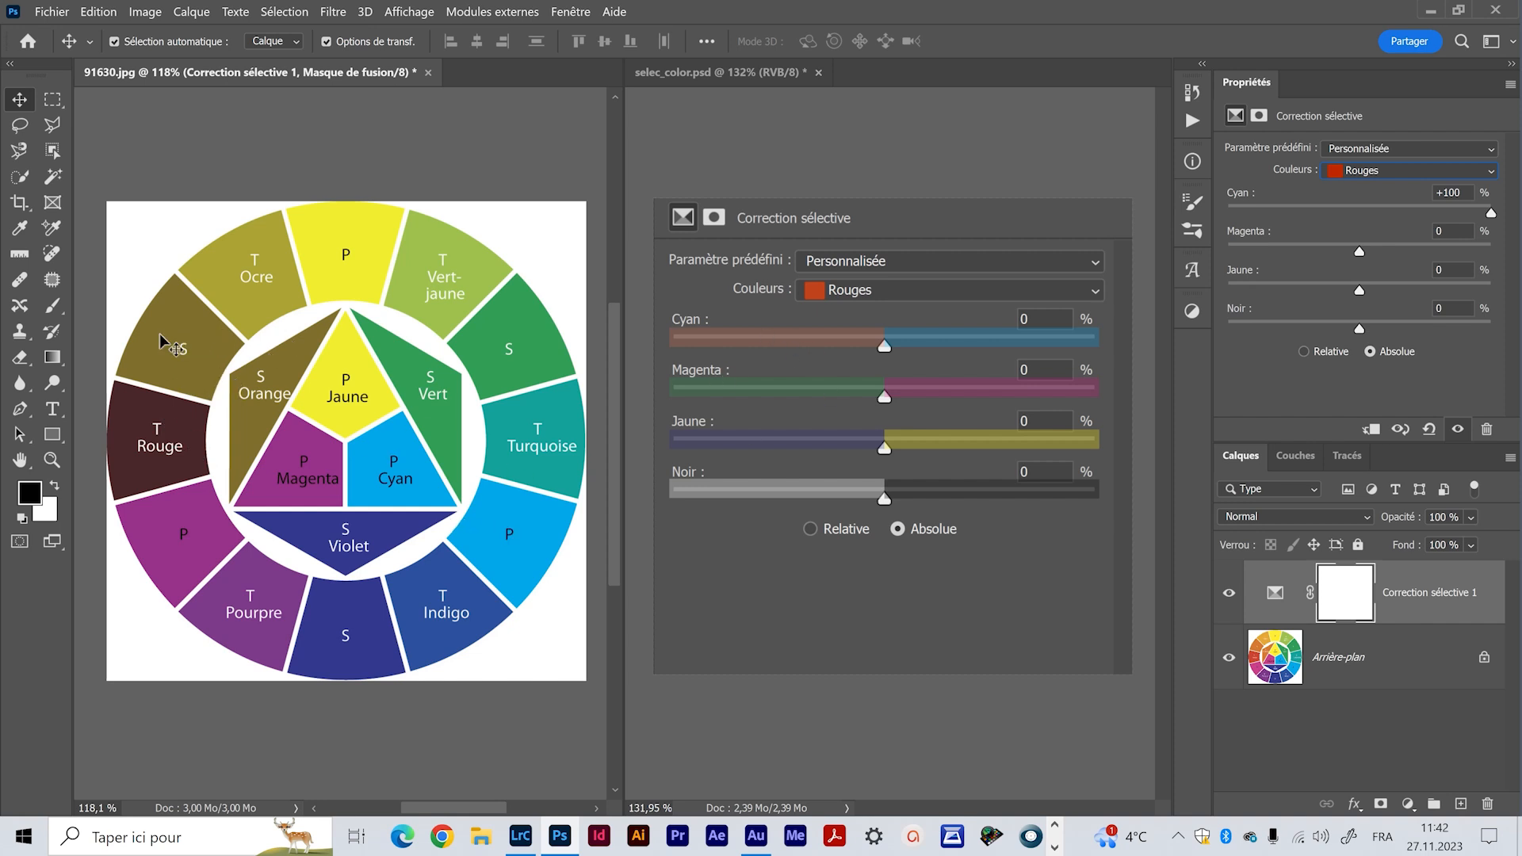
key("ctrl+z")
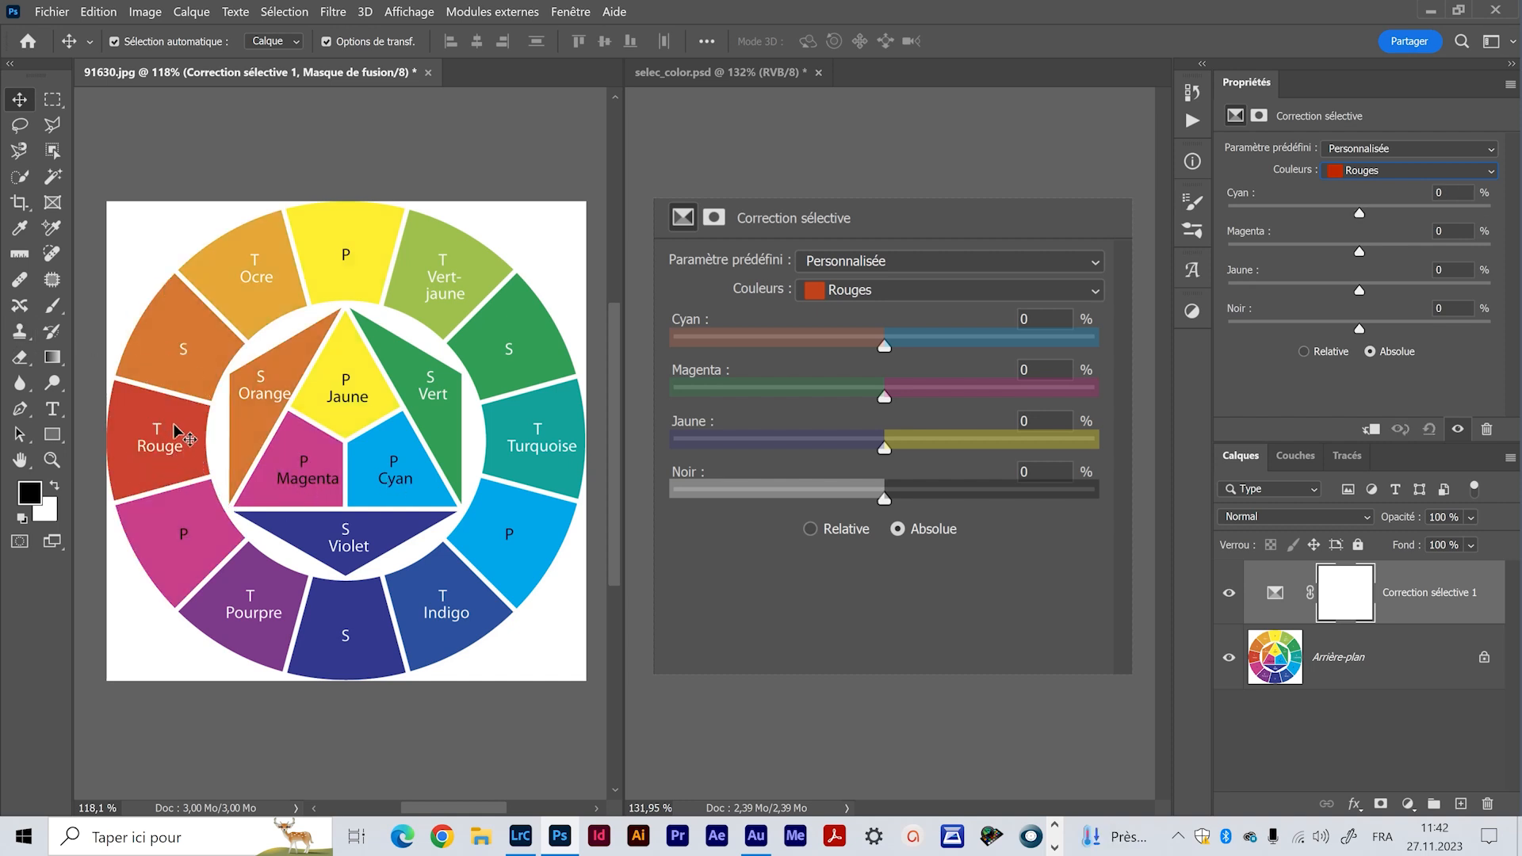
- In the Reds range, try raising Cyan, try Magenta at +100 %, and test negative Magenta values
left_click_drag(1359, 212, 1492, 212)
left_click_drag(1362, 212, 1490, 249)
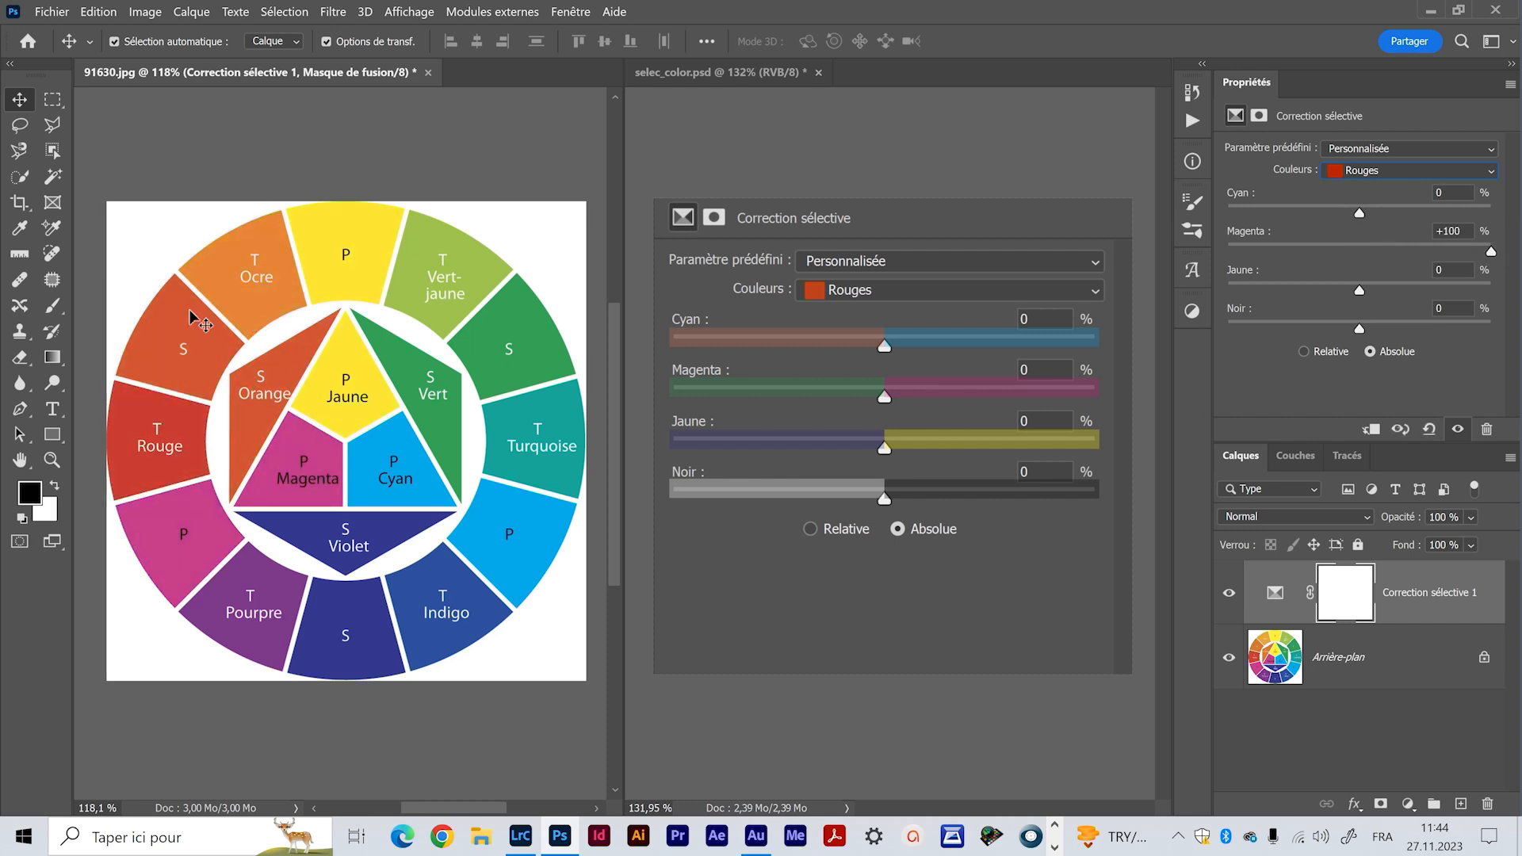
left_click_drag(1490, 253, 1228, 253)
- Try Yellow and Black at +100 % in the Reds range, test negative Black values, and reset the sliders to 0
left_click_drag(1359, 292, 1511, 293)
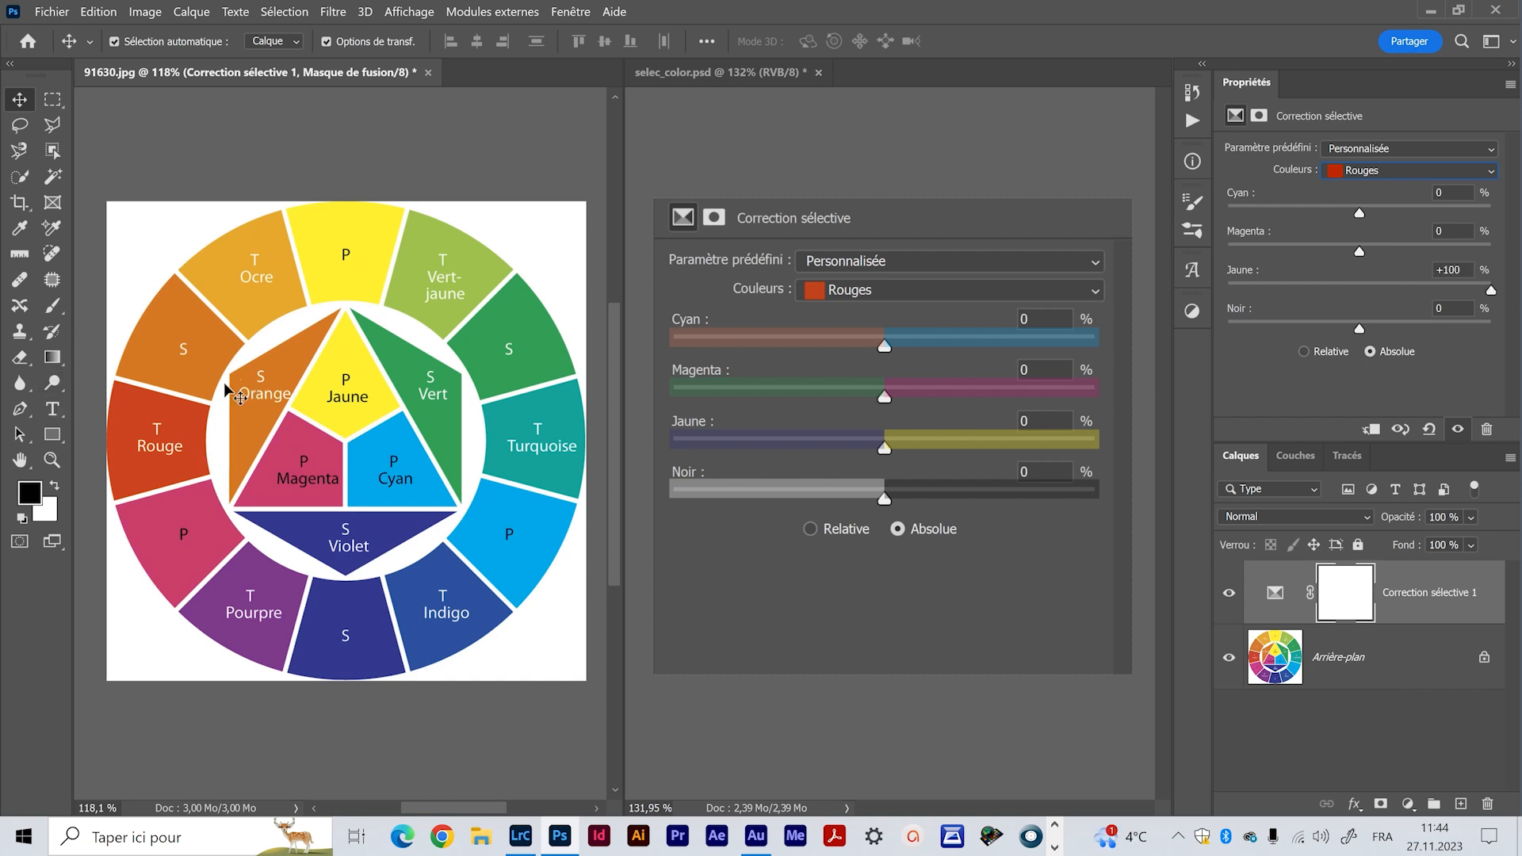
left_click_drag(1490, 290, 1514, 333)
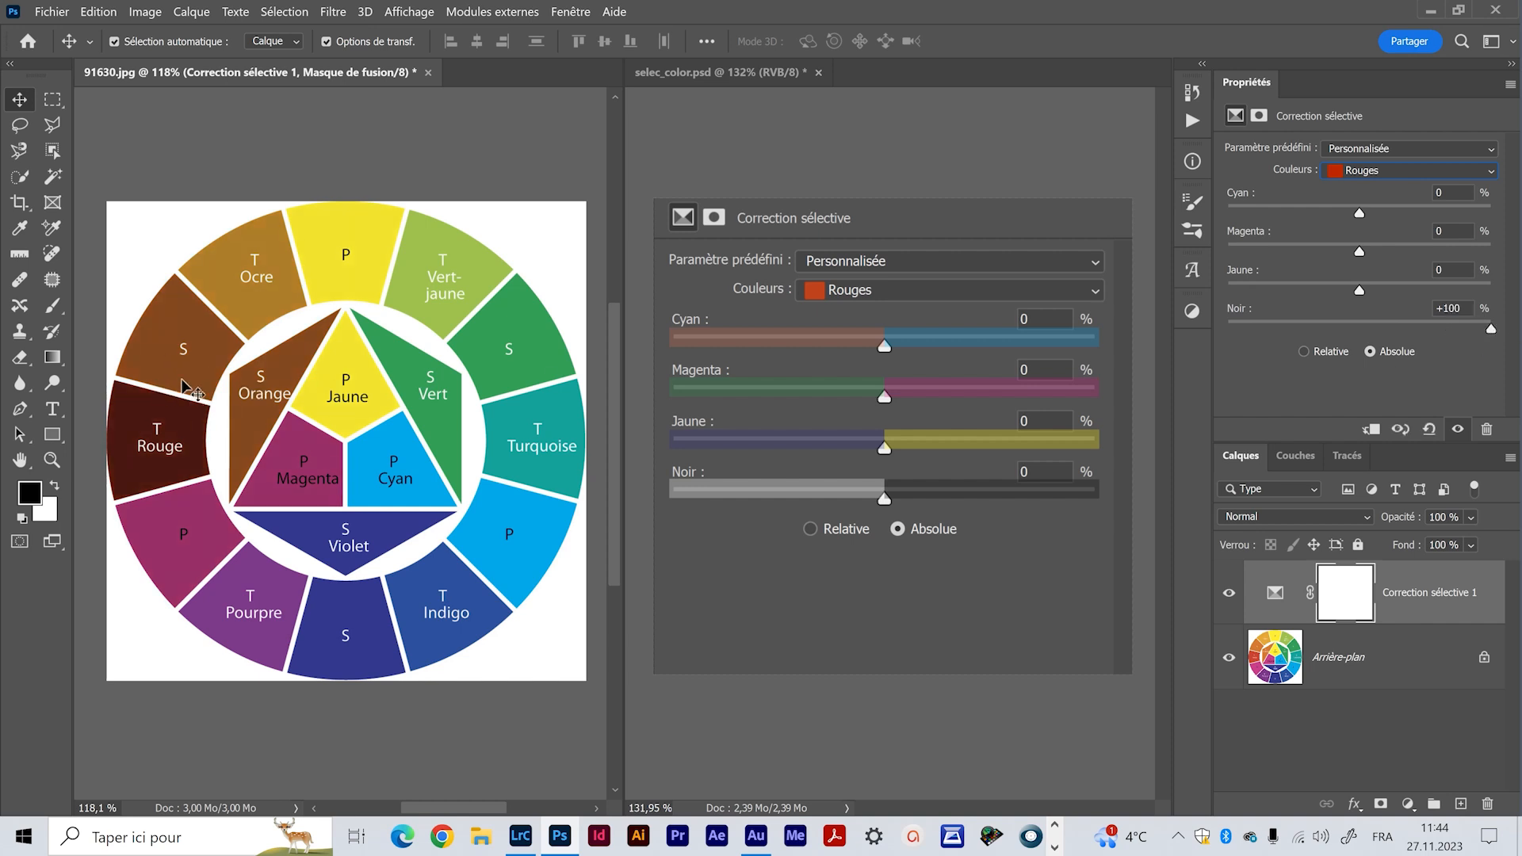
left_click_drag(1491, 333, 1268, 336)
key("ctrl+z")
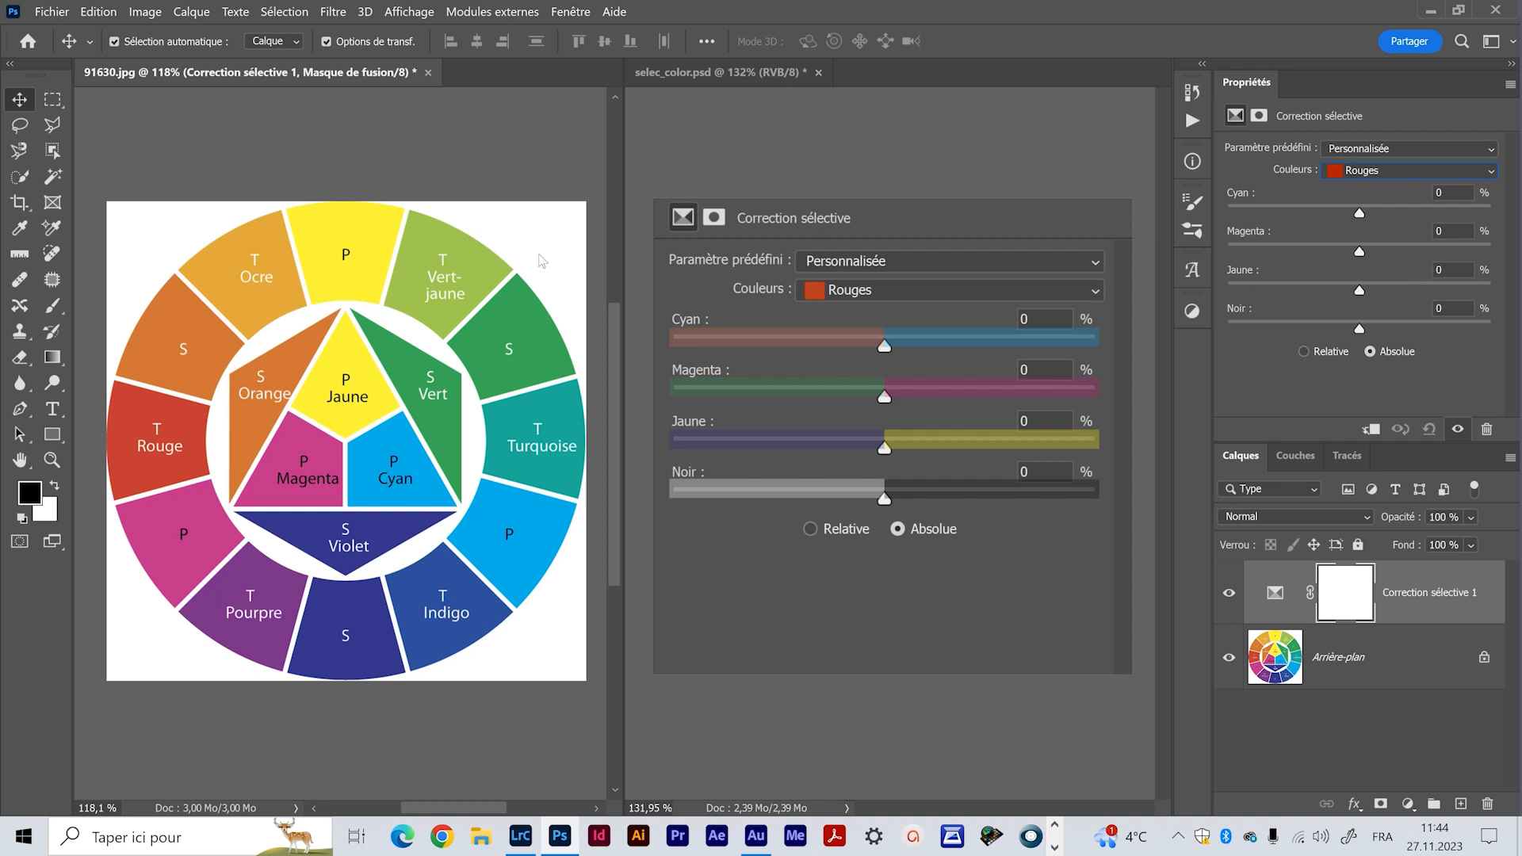
- Choose the Yellows range, try Yellow at -33 % and lower values, test the Black slider, and reset the sliders to 0
left_click(1411, 171)
left_click(1378, 208)
left_click_drag(1360, 291, 1316, 292)
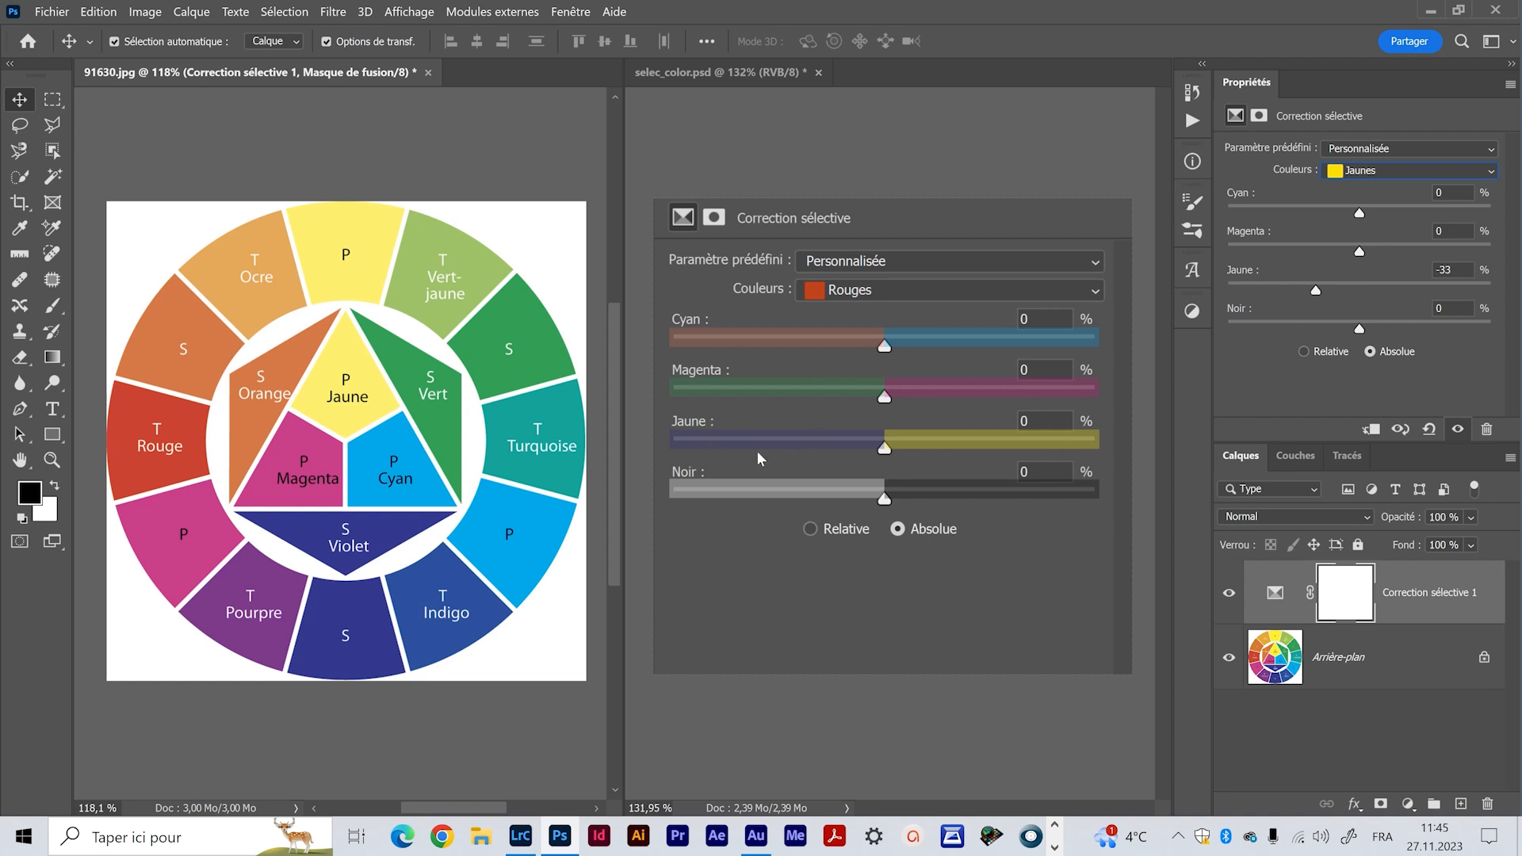
left_click_drag(1316, 295, 1228, 290)
left_click(1295, 326)
left_click(1292, 287)
left_click_drag(1292, 290, 1211, 287)
left_click_drag(1294, 328, 1472, 327)
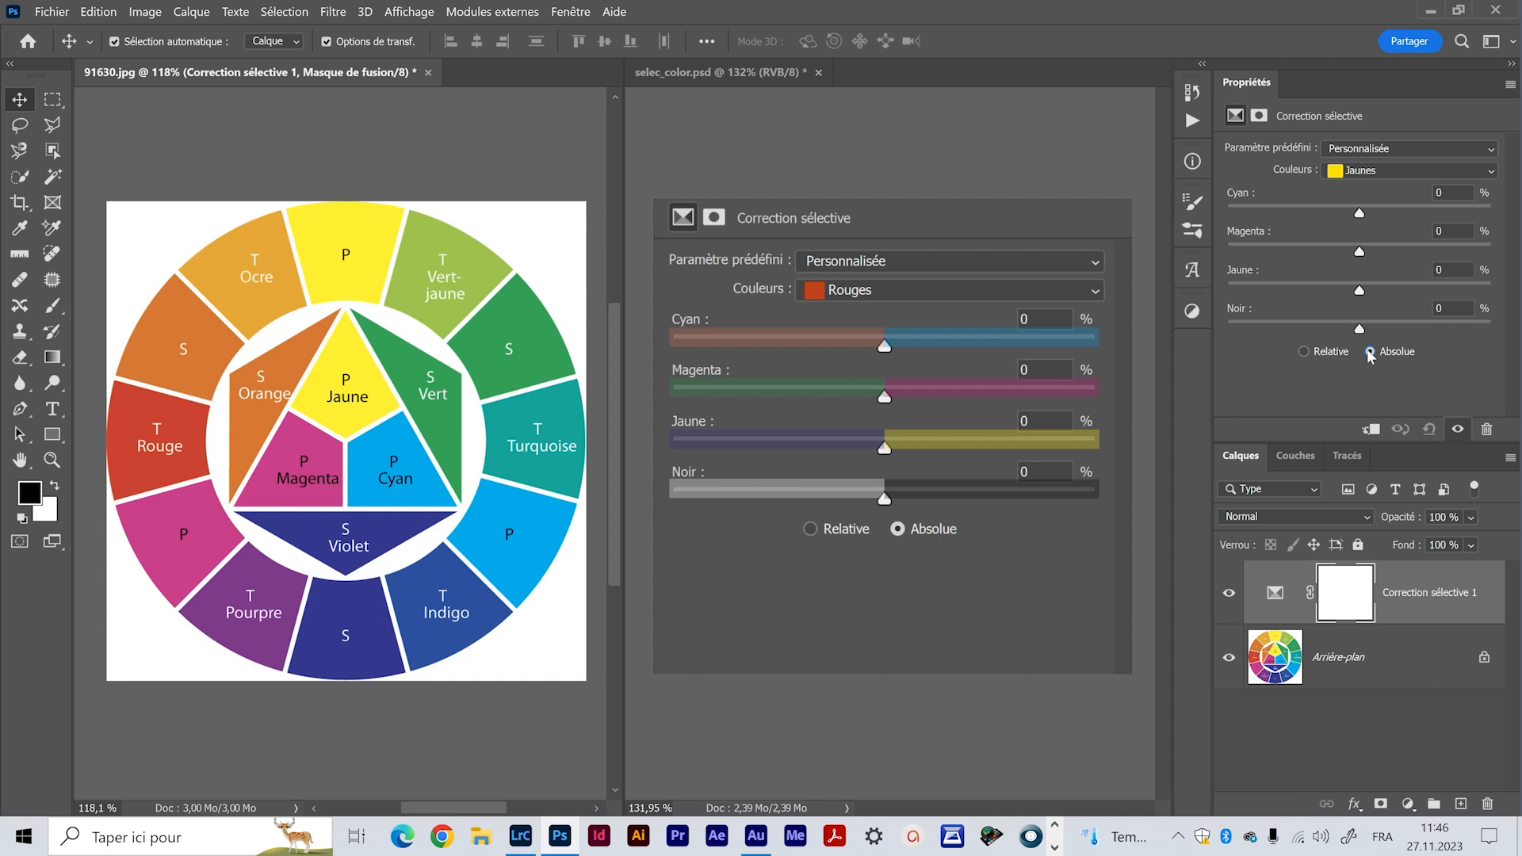
- Switch the Selective Color method to Relative and choose the Whites range
left_click(1305, 352)
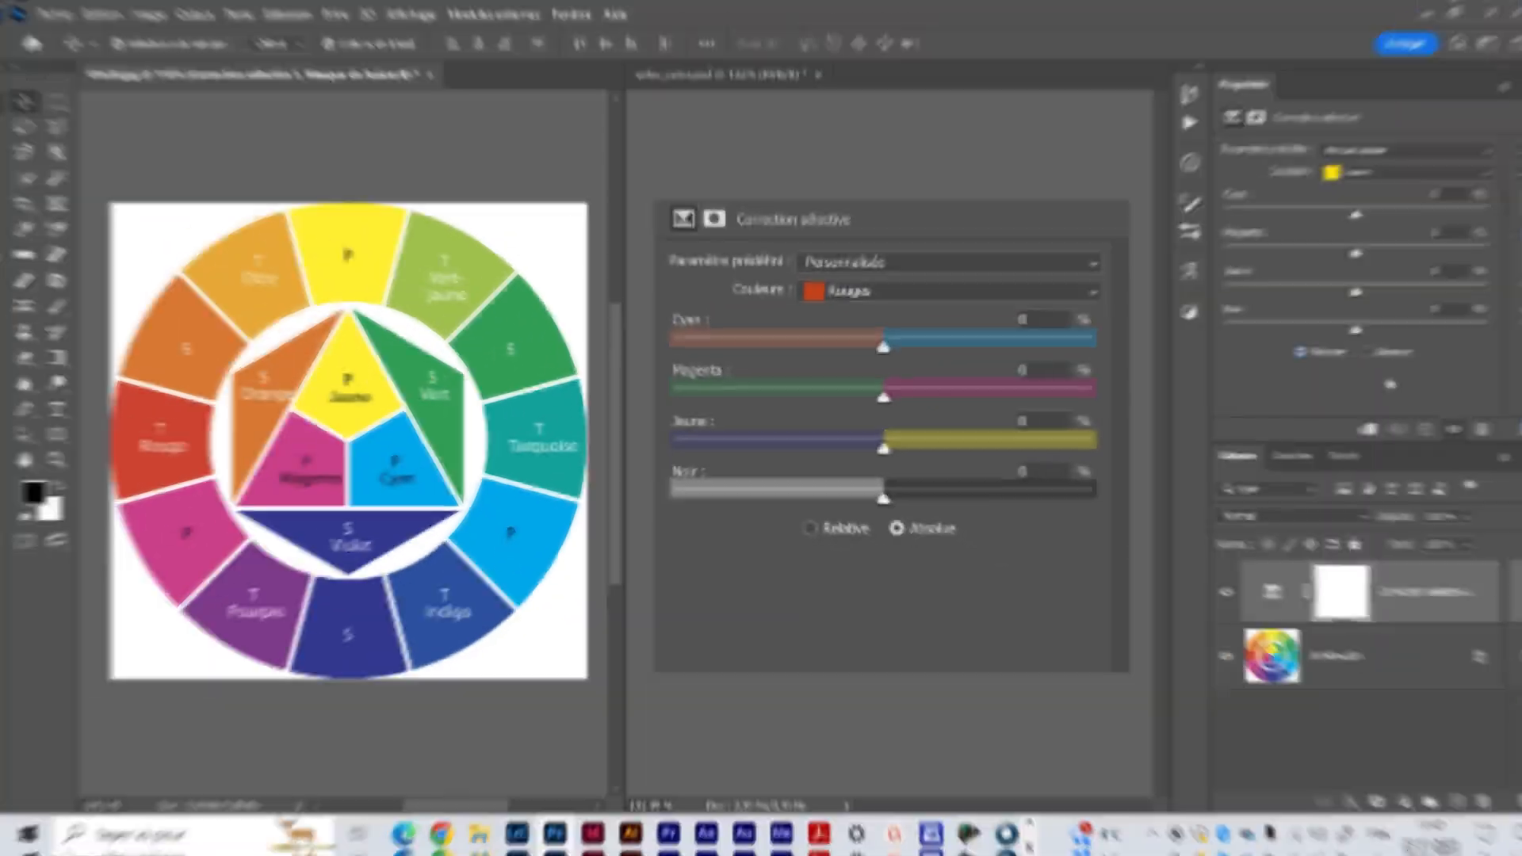
left_click(1345, 170)
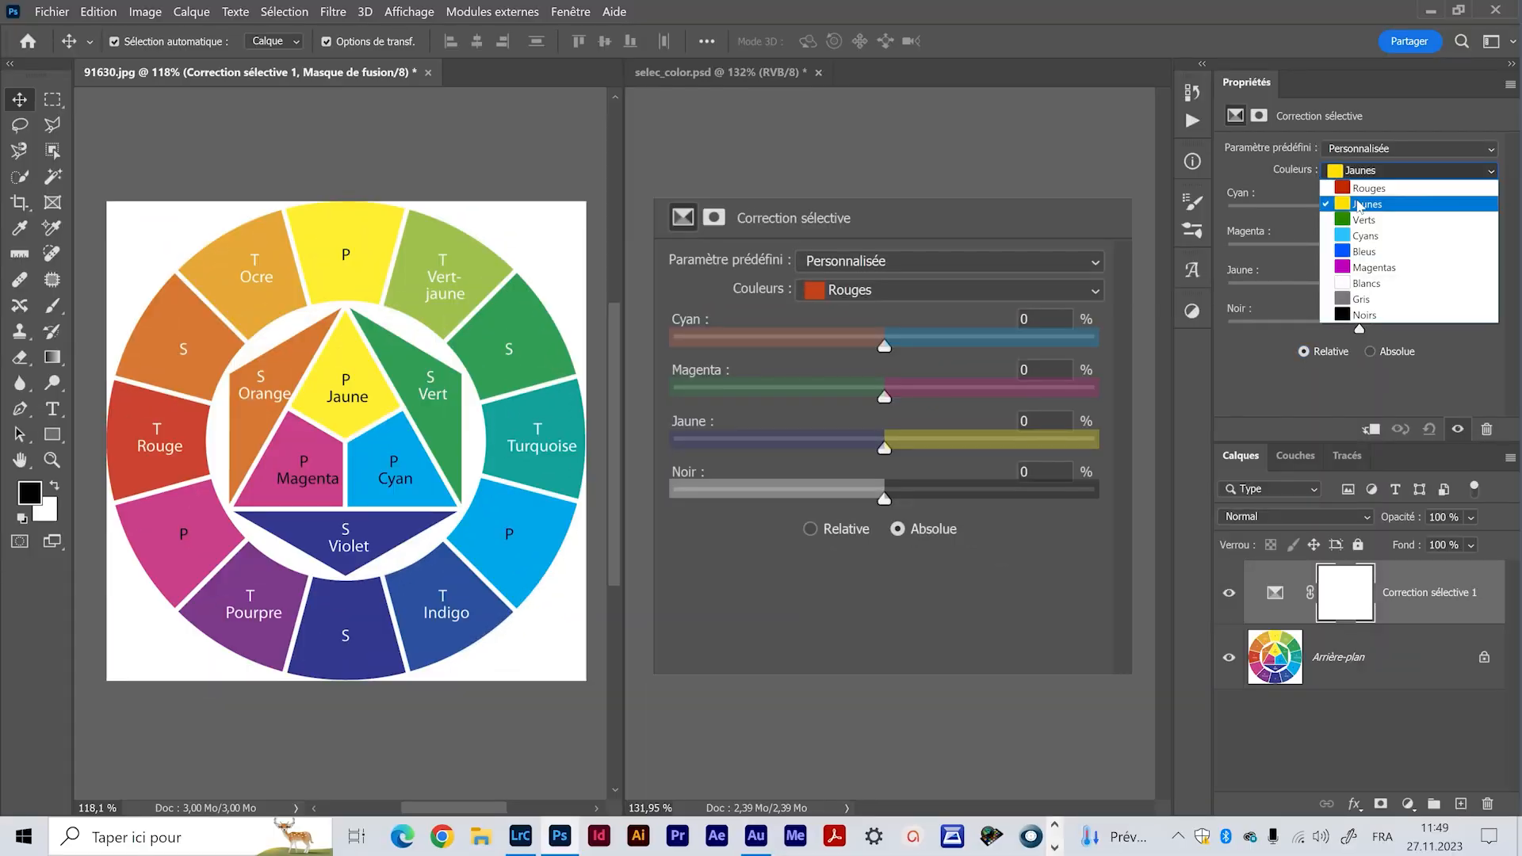
left_click(1365, 284)
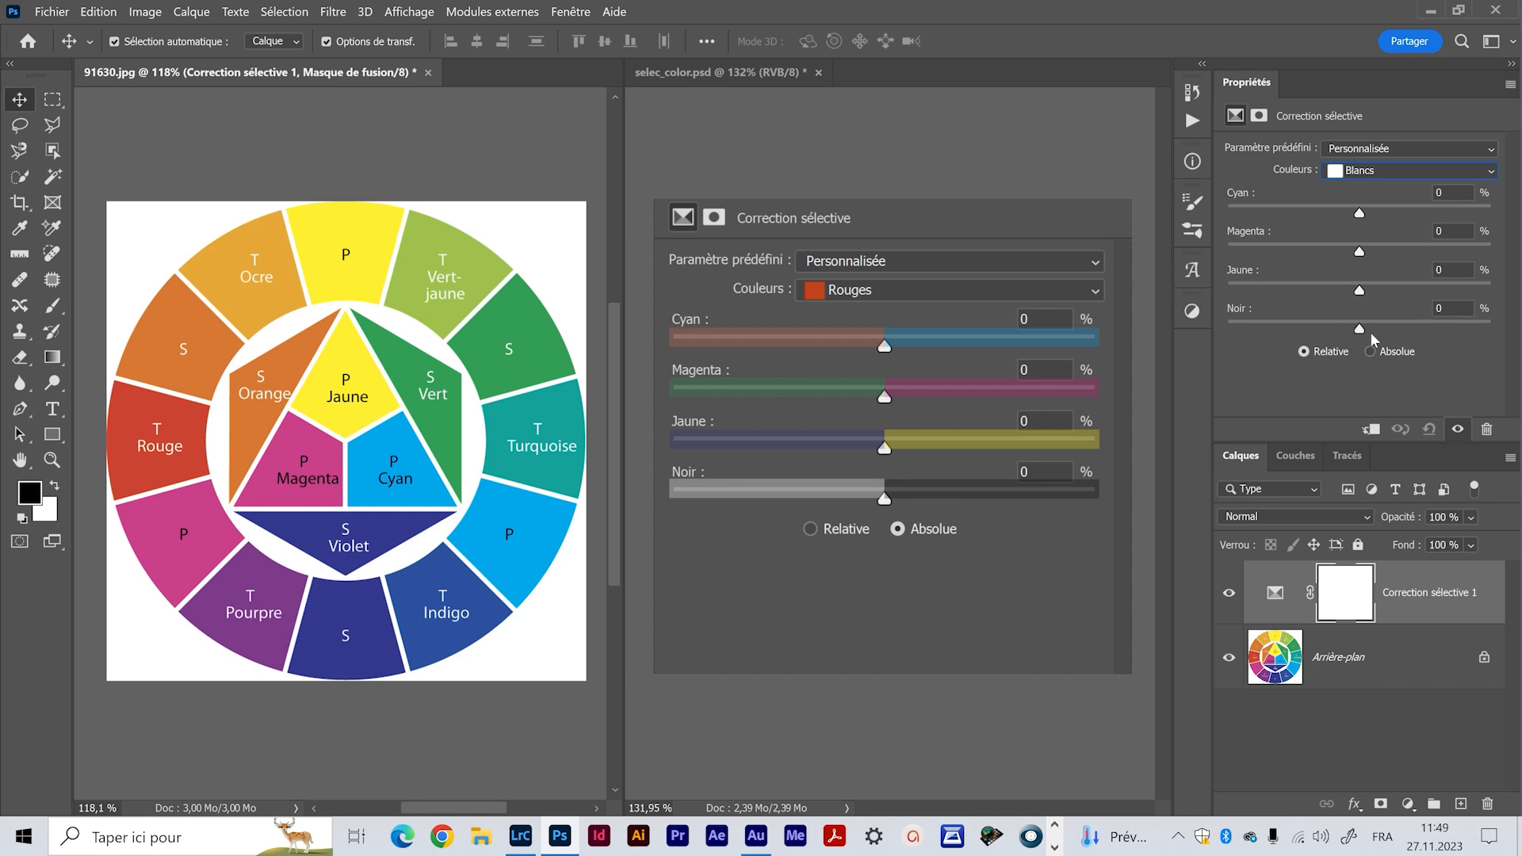
mouse_move(1359, 252)
left_mouse_down()
mouse_move(1411, 252)
mouse_move(1309, 252)
mouse_move(1374, 252)
mouse_move(1359, 252)
left_mouse_up()
- Test the Whites range in Absolute mode with raised Cyan and Black at +100 %, reset both to 0, and return to Relative
left_click(1371, 351)
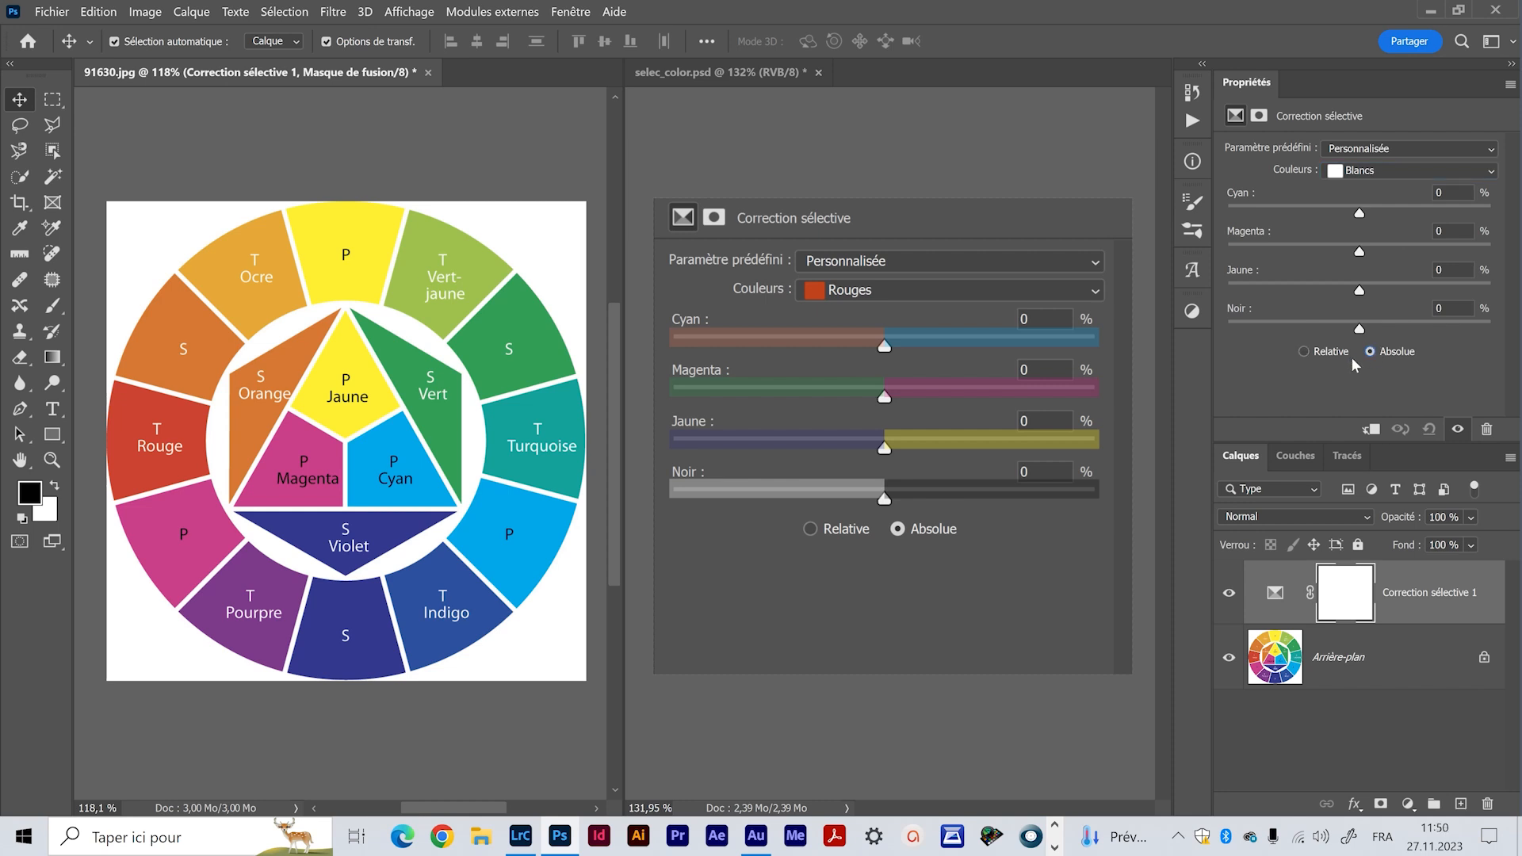
mouse_move(1365, 291)
left_mouse_down()
mouse_move(1452, 291)
mouse_move(1359, 290)
left_mouse_up()
left_click_drag(1363, 211, 1449, 215)
key("ctrl+z")
left_click_drag(1360, 329, 1514, 332)
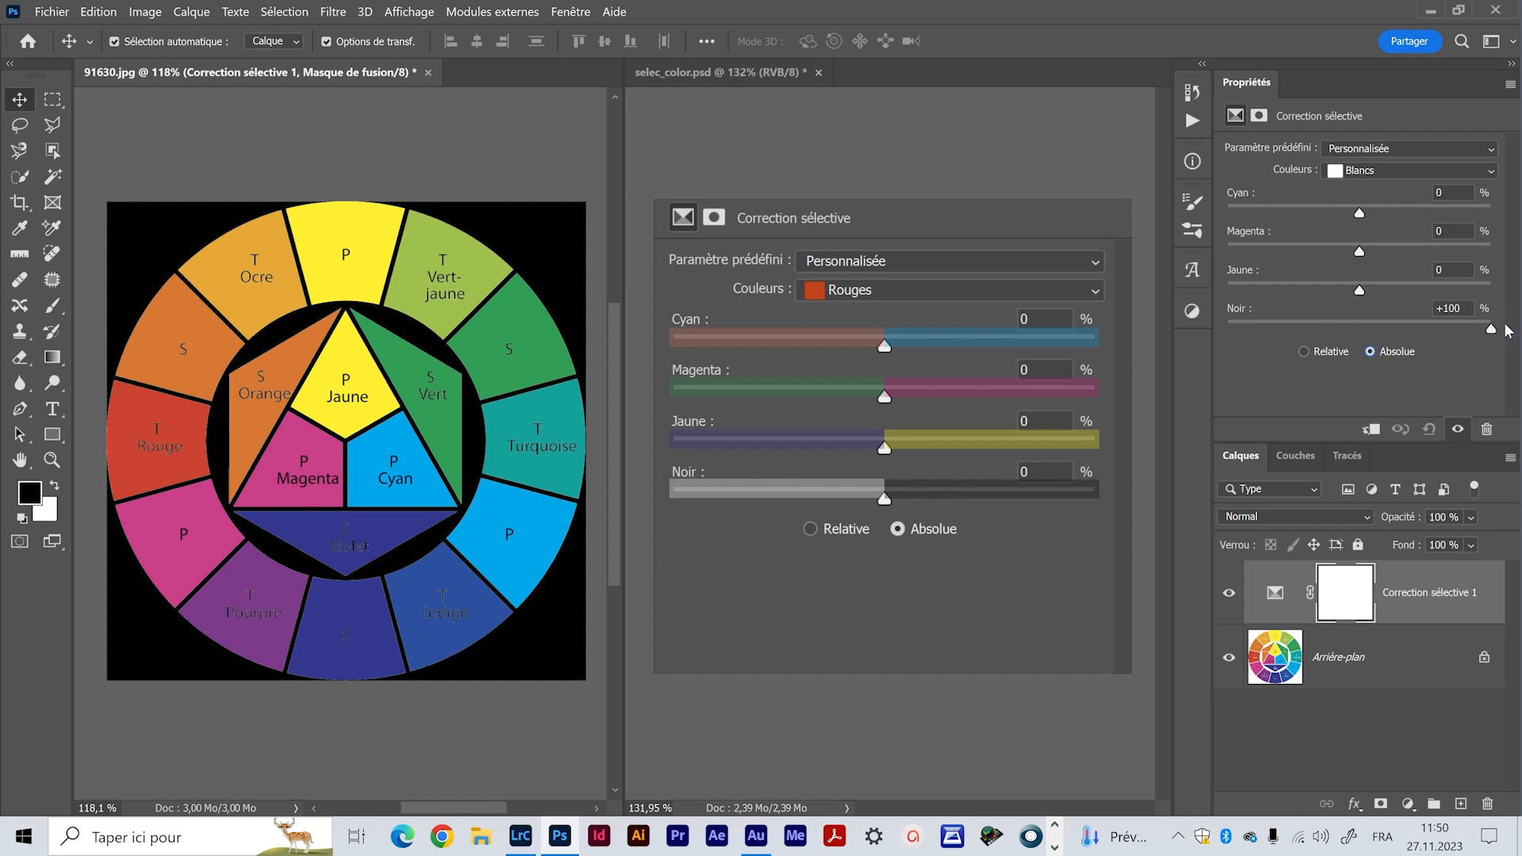
left_click_drag(1504, 331, 1360, 329)
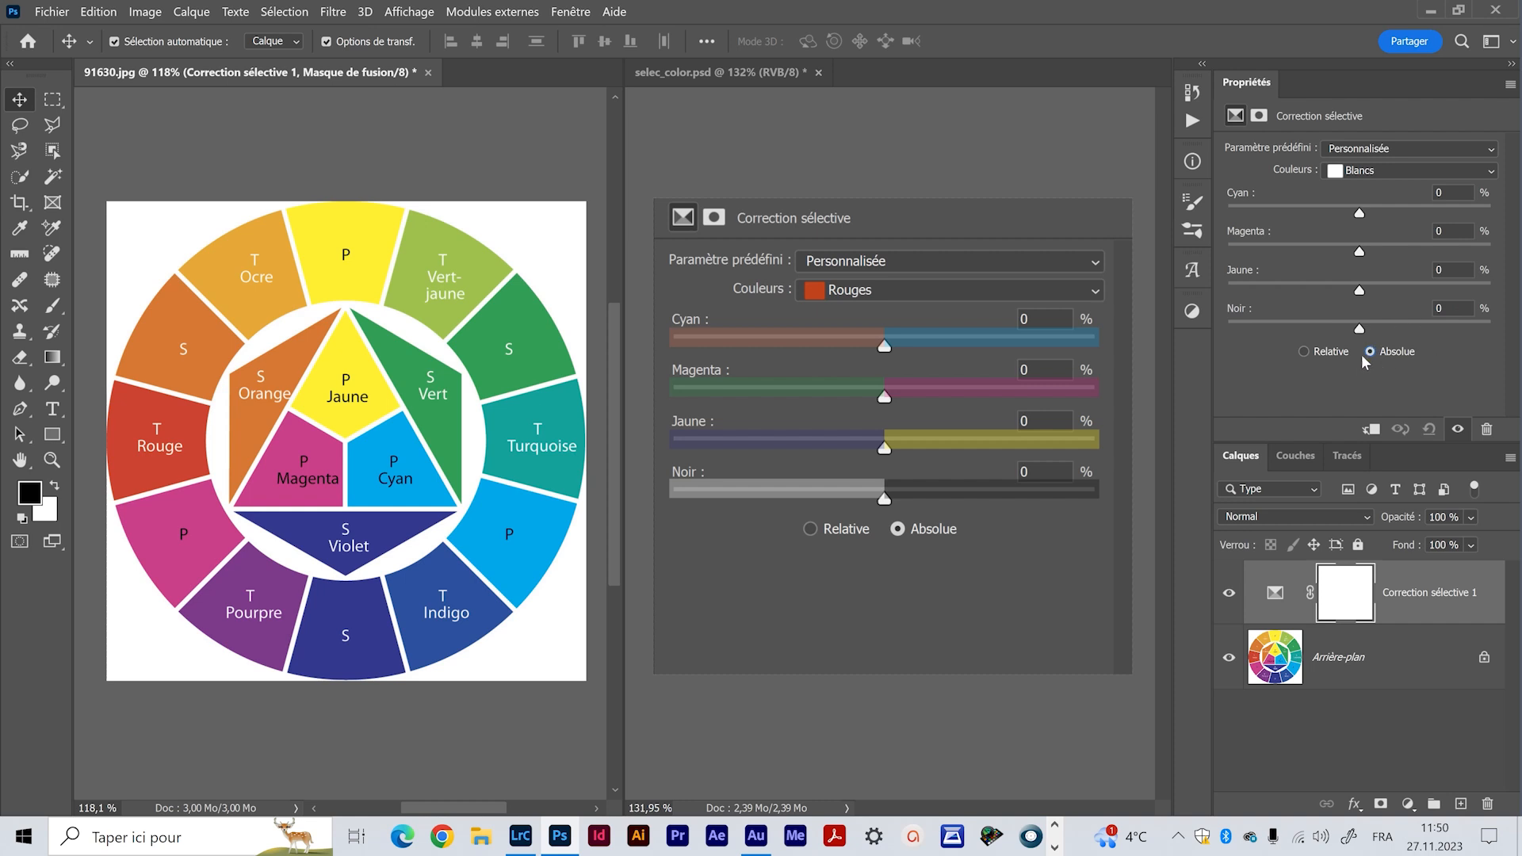
left_click(1320, 351)
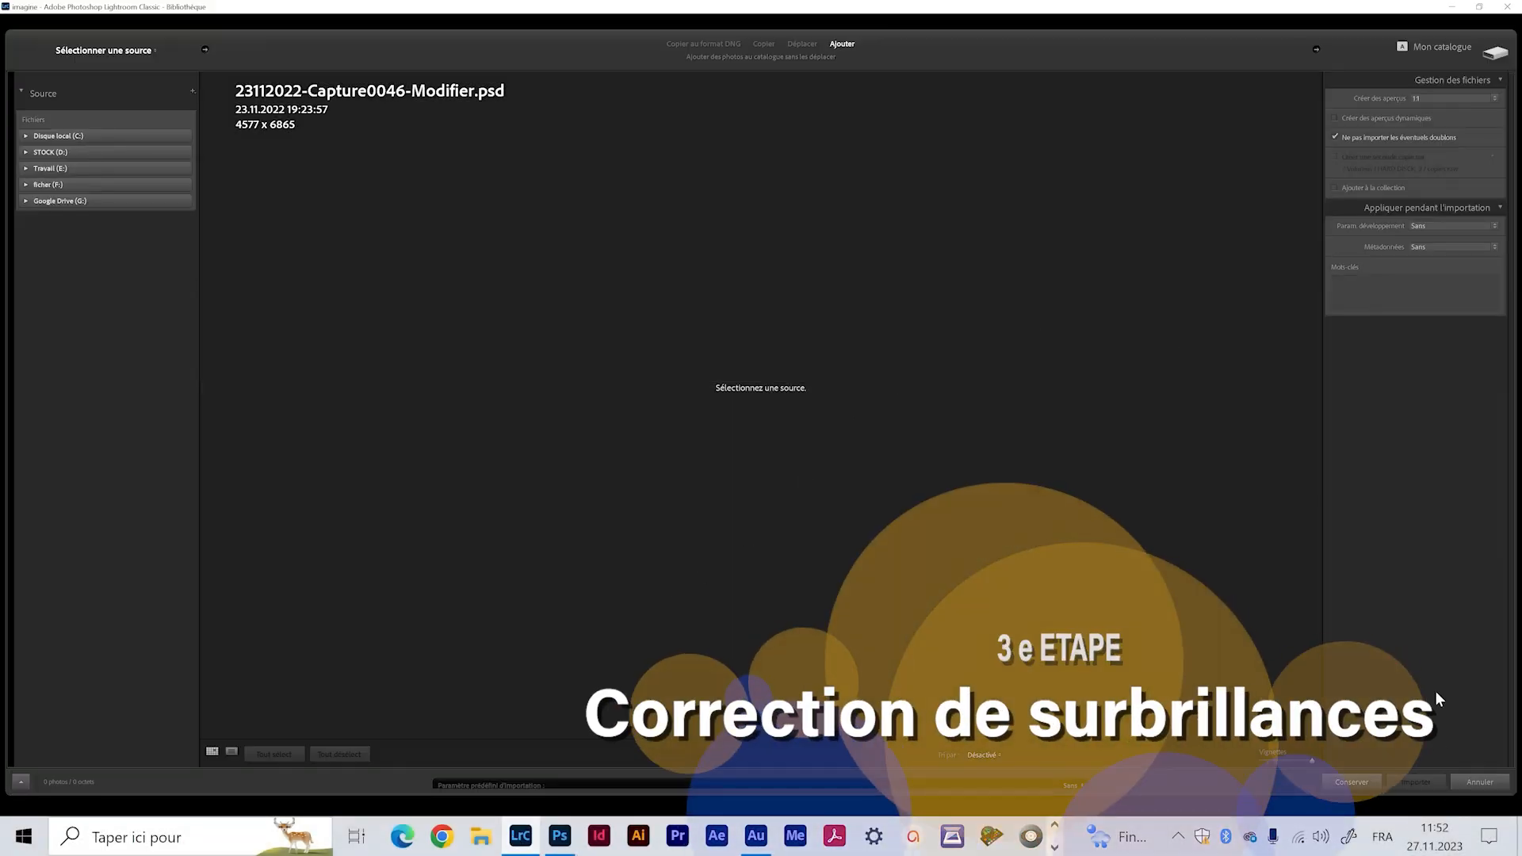
- Cancel the Lightroom import and, in Photoshop, add a Selective Color adjustment layer above the portrait's Retouche group
left_click(1469, 783)
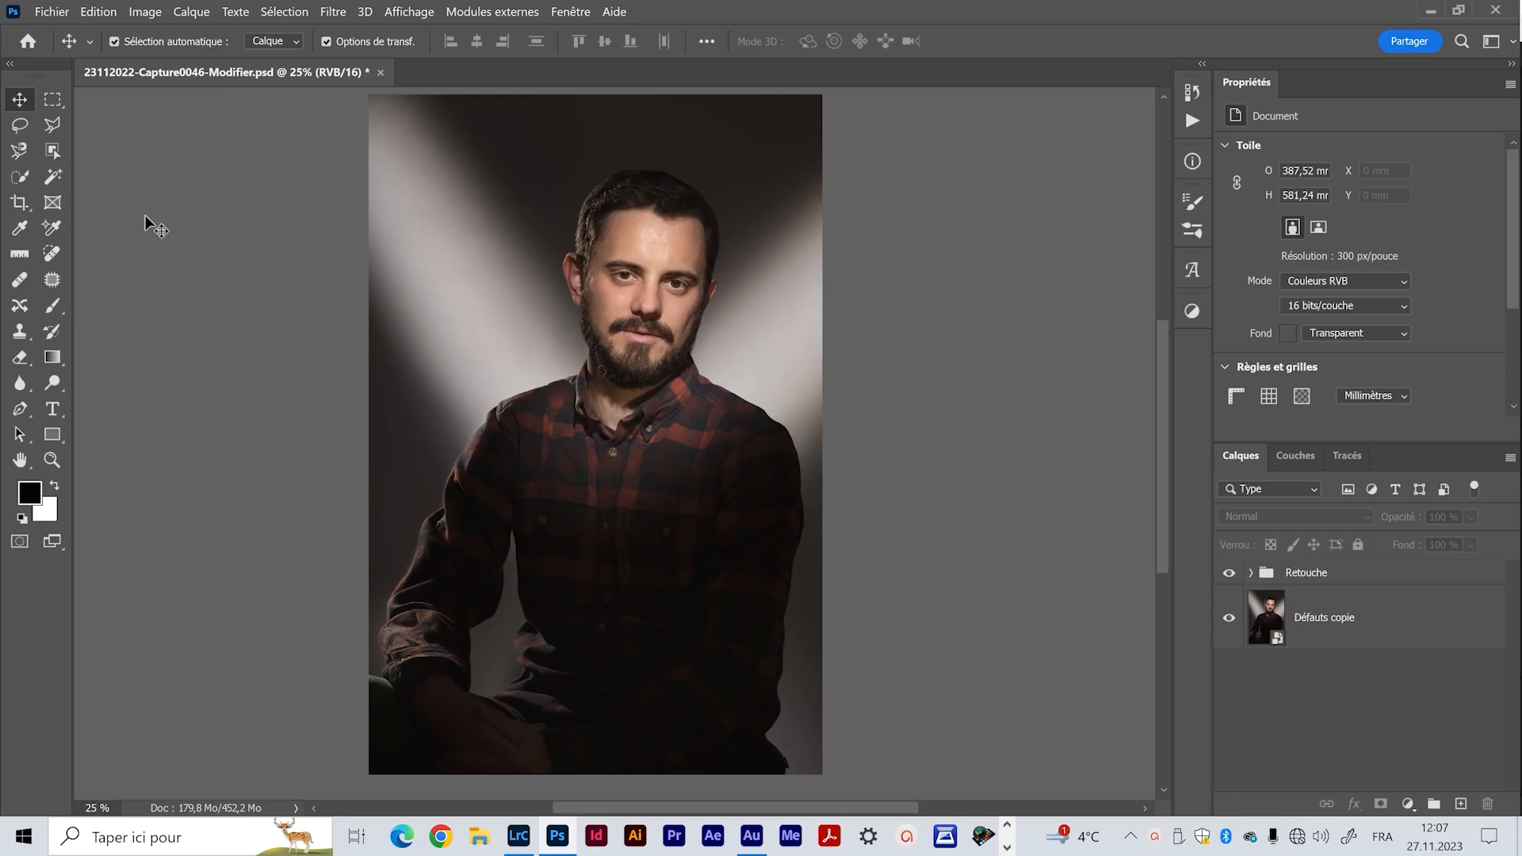
key("z")
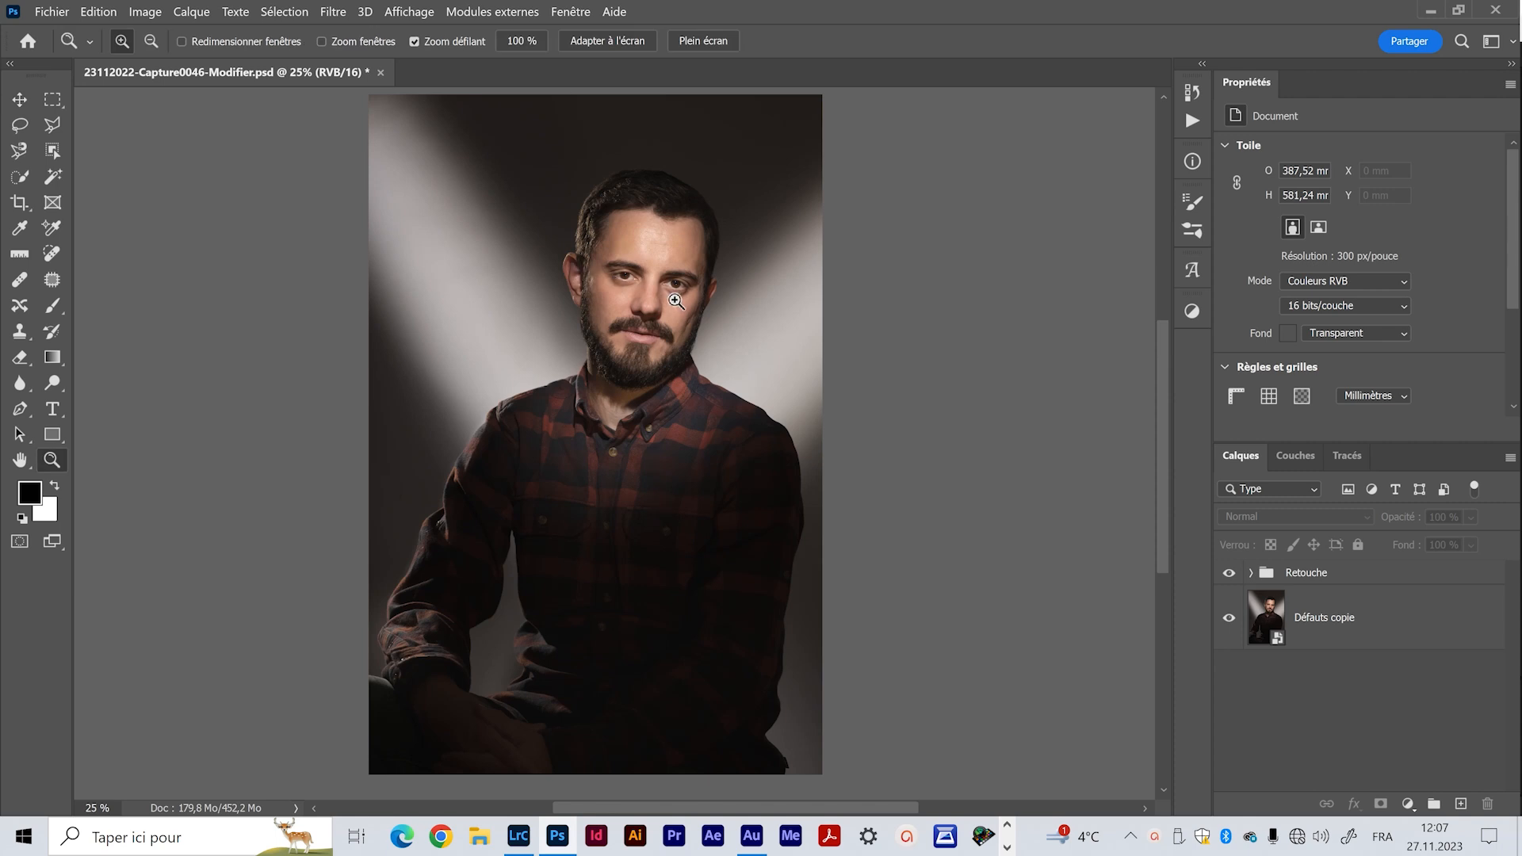
left_click_drag(655, 262, 690, 426)
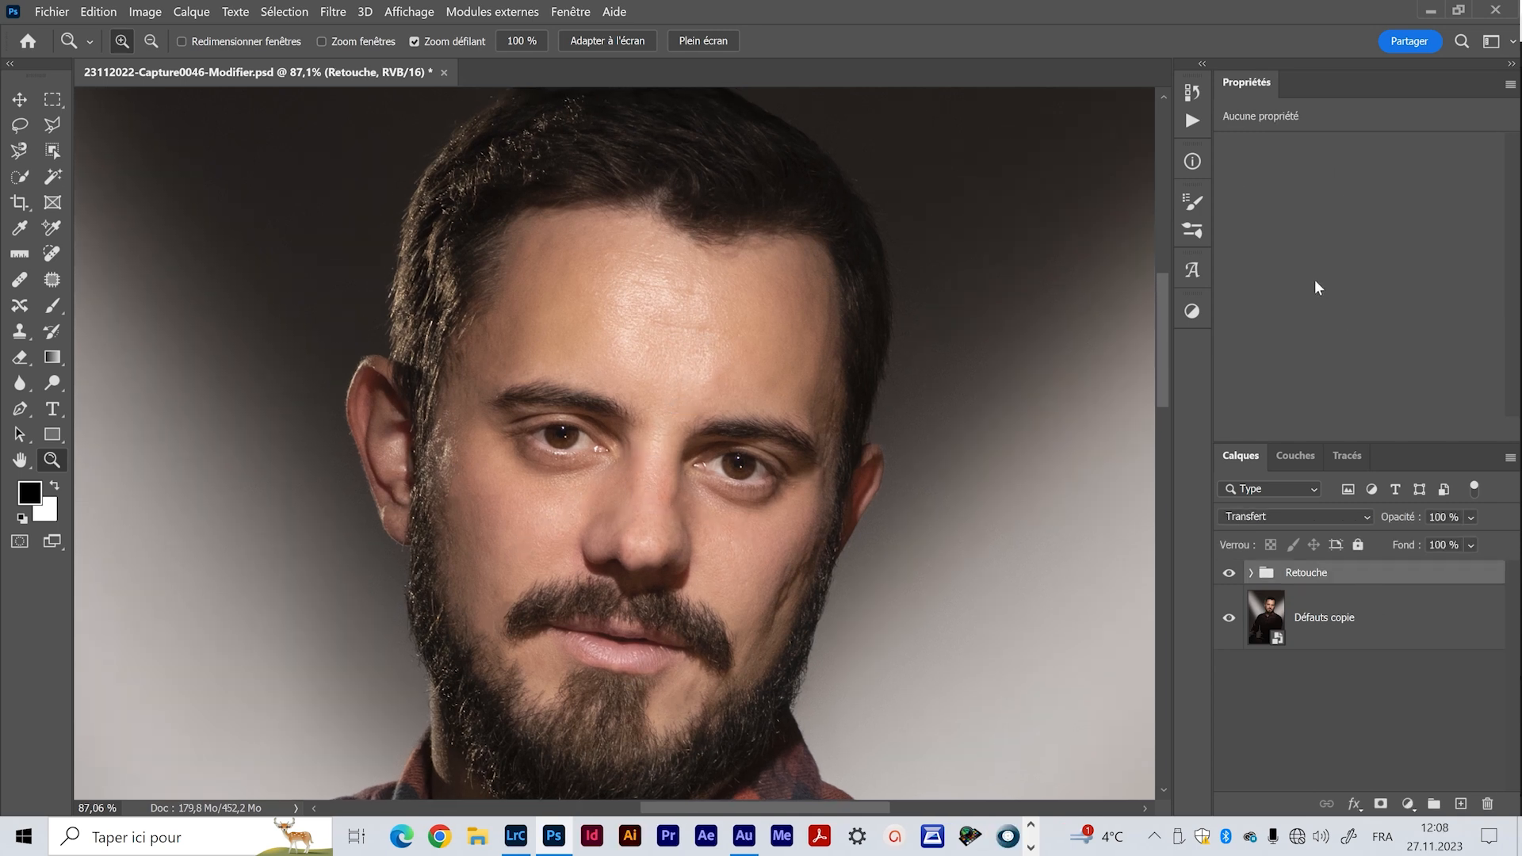
left_click(1190, 314)
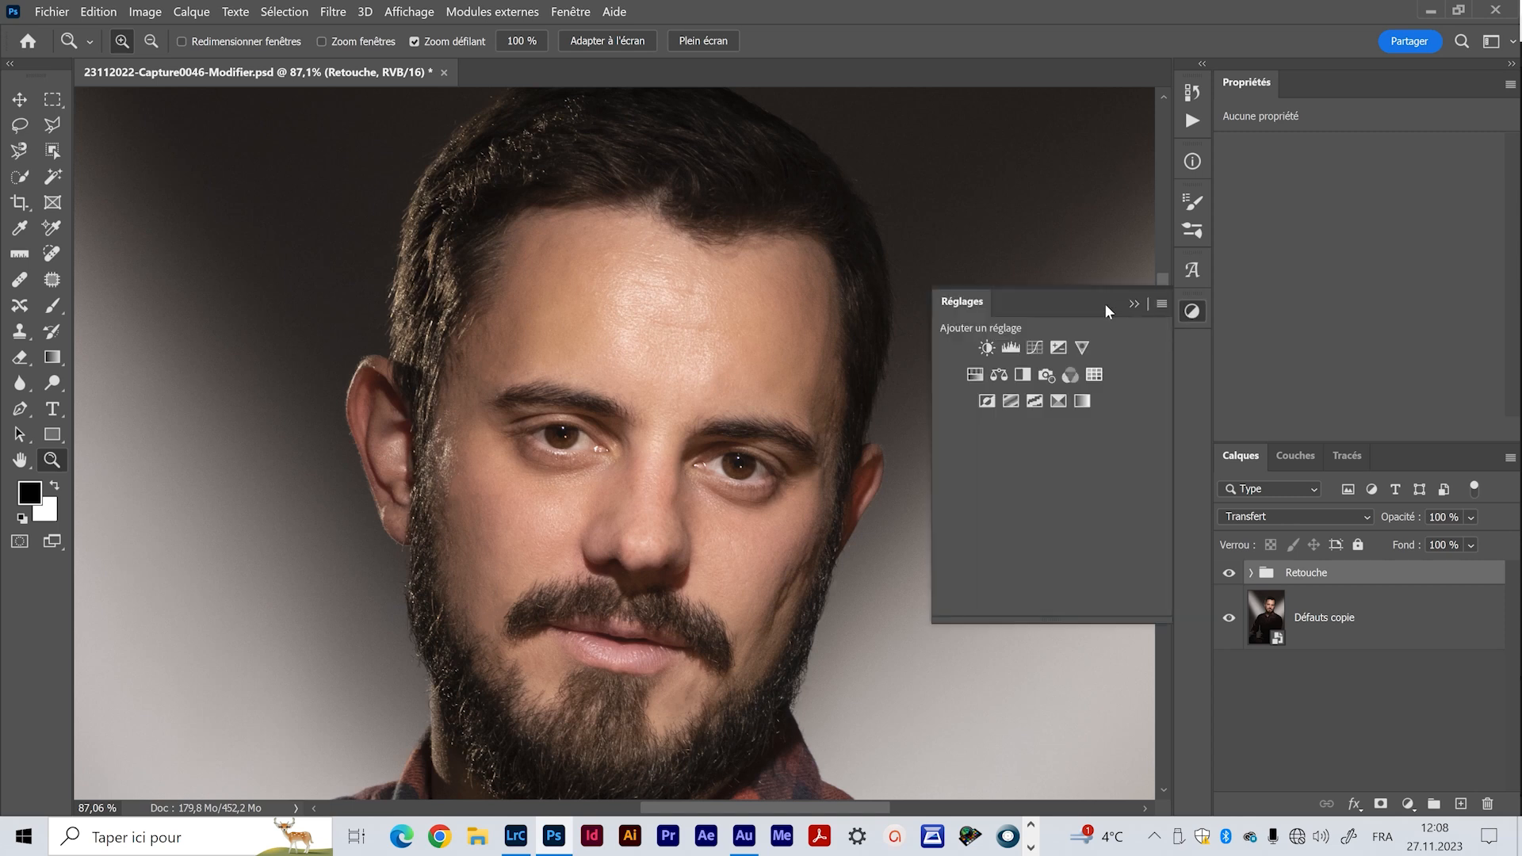
left_click(1060, 401)
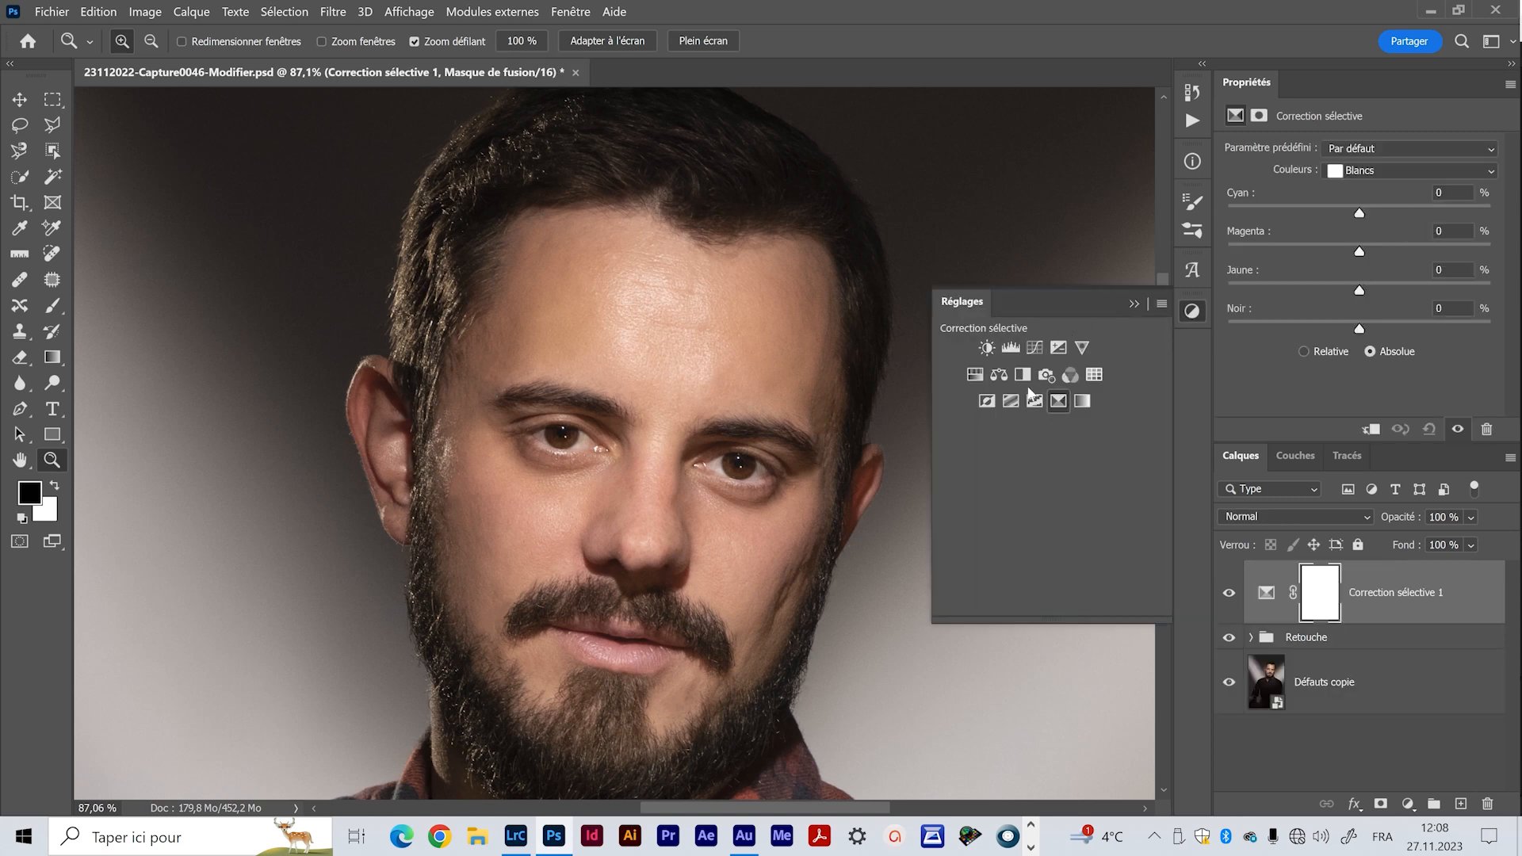
left_click(1192, 311)
key("v")
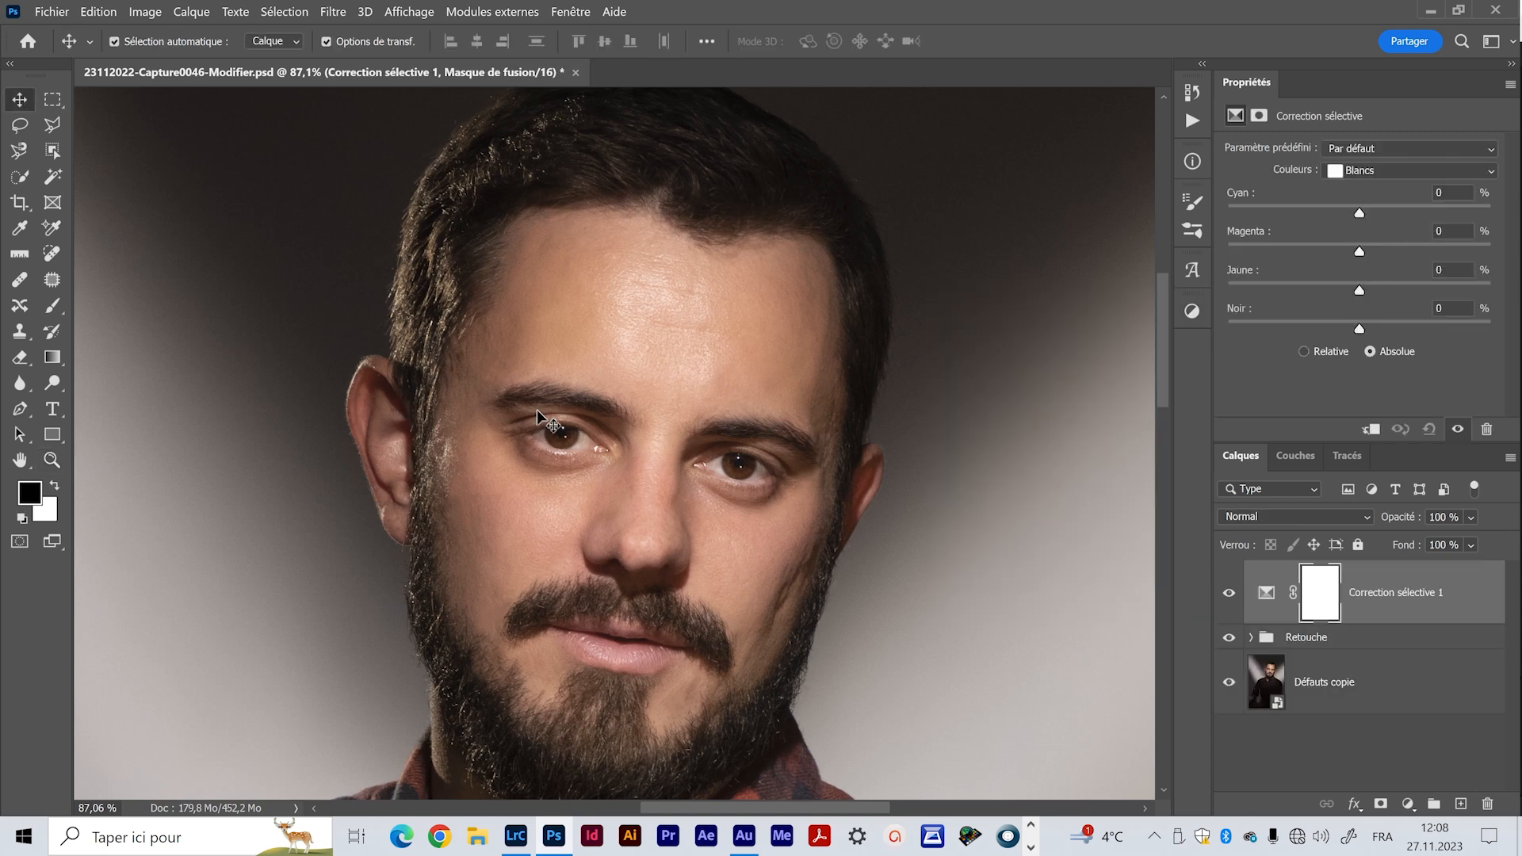
- For the portrait's Whites range, set Cyan to -12 %, Yellow to +6 % and Black to +23 %
left_click(1384, 172)
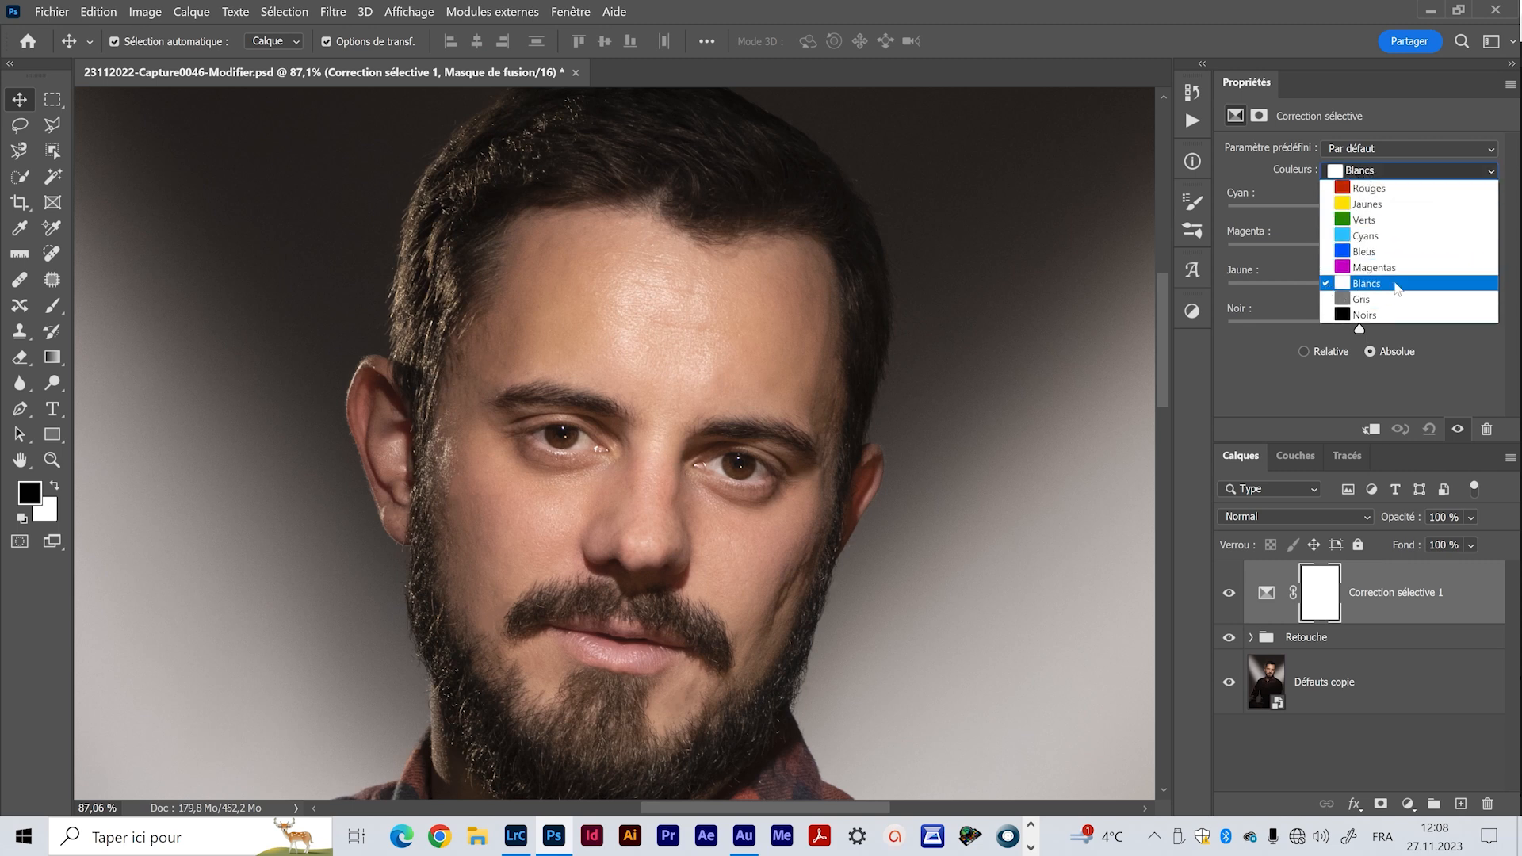
left_click(1367, 286)
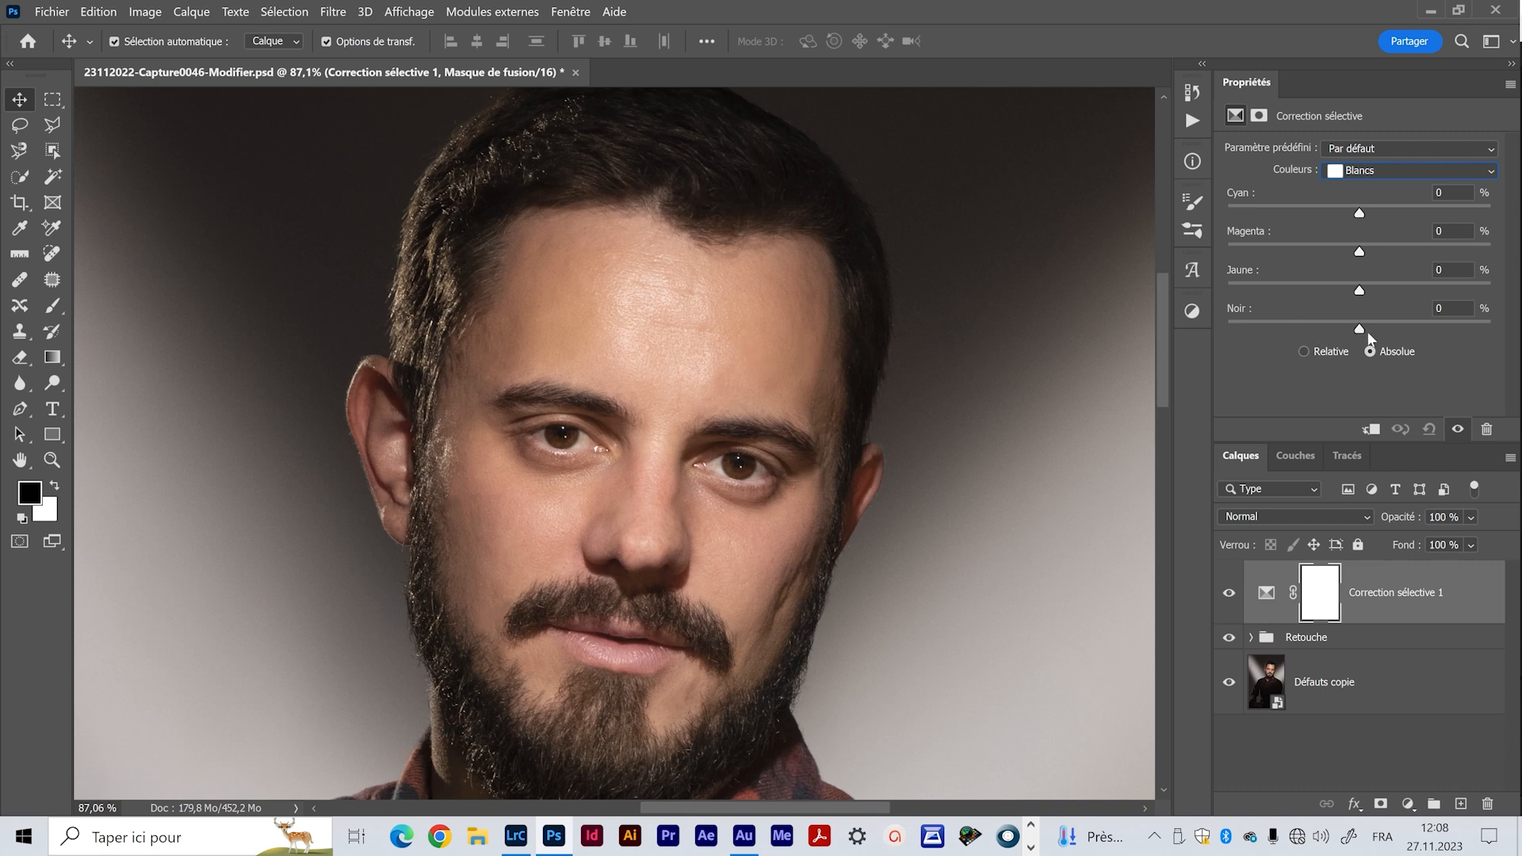
left_click_drag(1359, 328, 1392, 329)
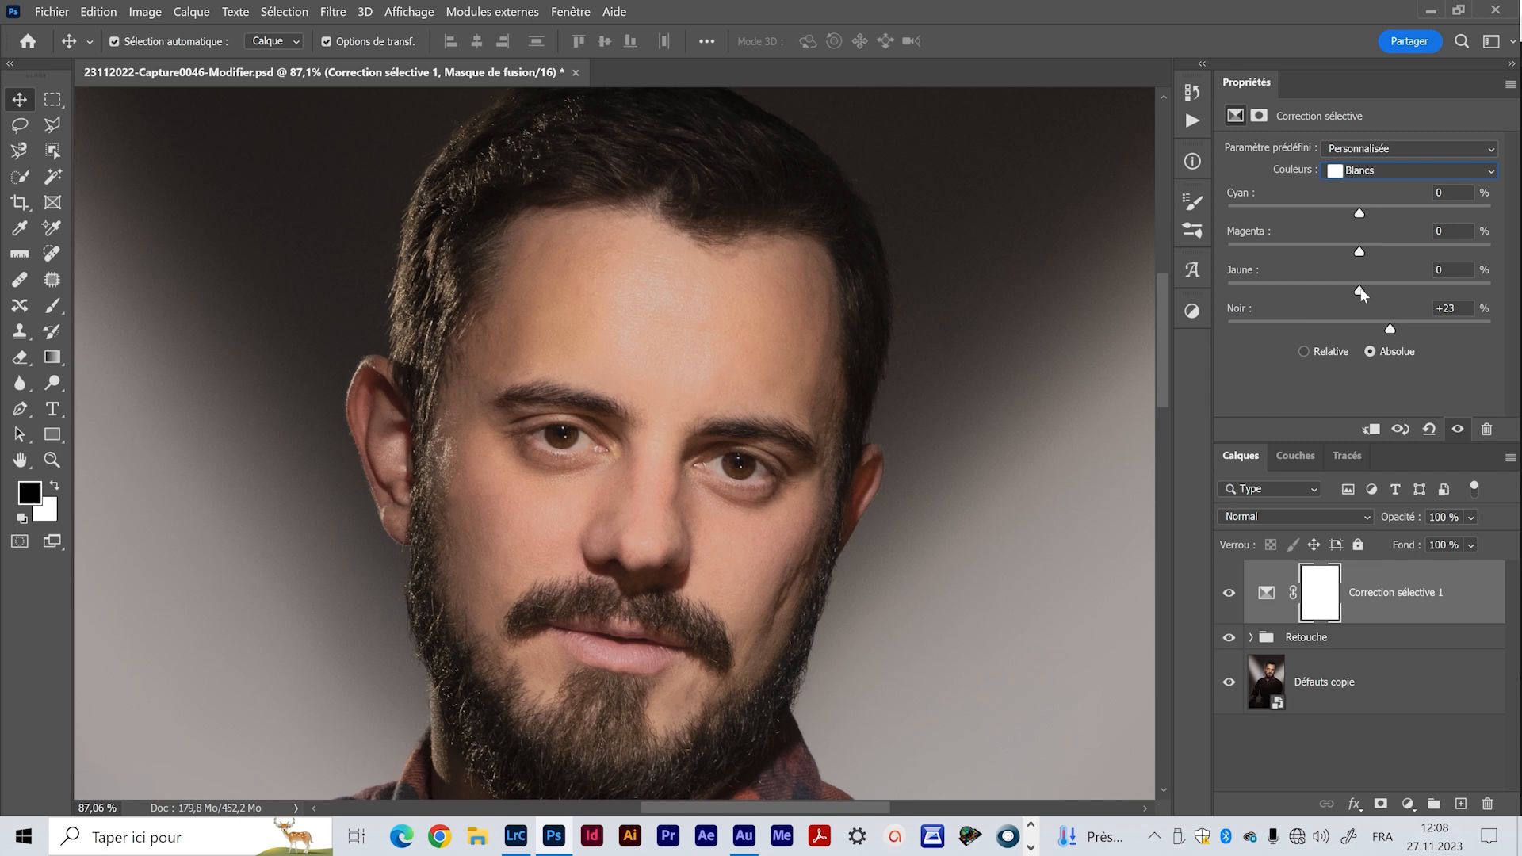
left_click_drag(1369, 294, 1371, 296)
key("z")
left_click_drag(680, 333, 698, 339)
key("space")
left_click_drag(704, 404, 730, 436)
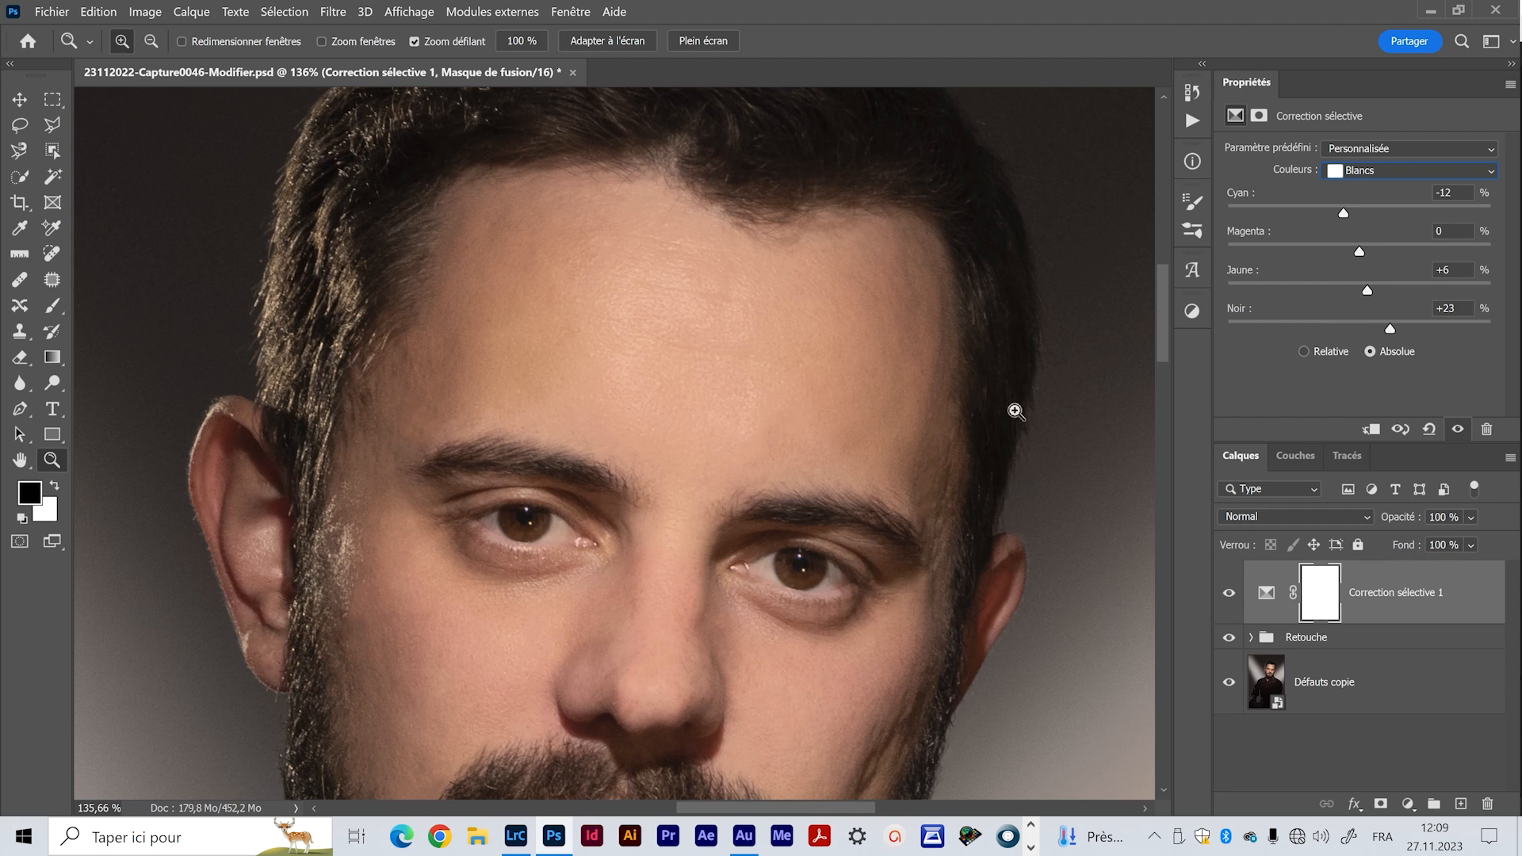
- Compare the face with the Selective Color layer hidden and shown, checking the forehead highlights
left_click(1230, 595)
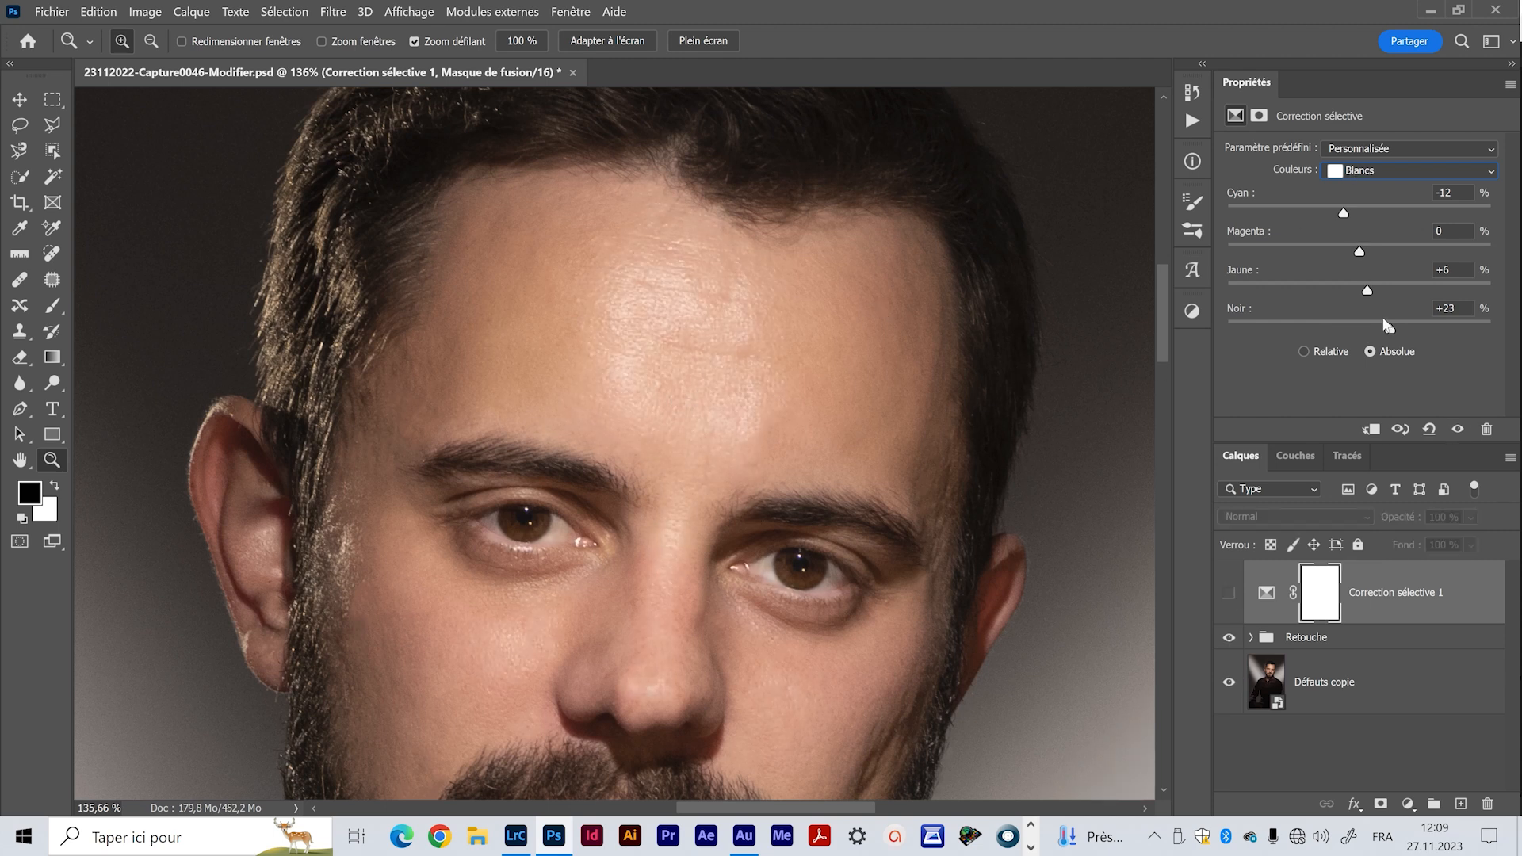
left_click(1229, 594)
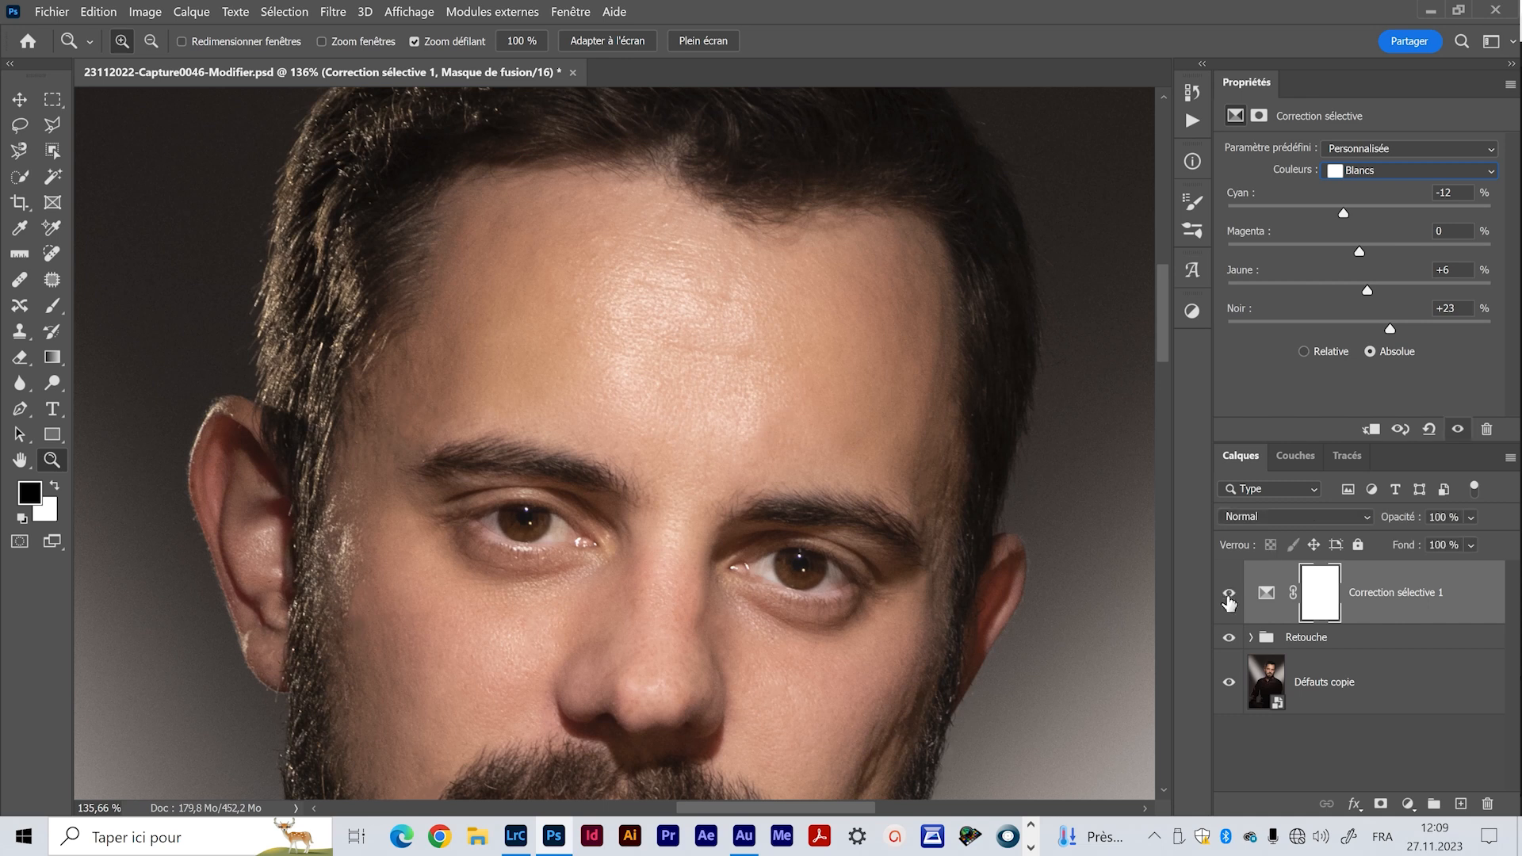
scroll(627, 584, "down", 8)
left_click_drag(635, 418, 632, 324)
scroll(686, 330, "up", 5)
scroll(691, 329, "up", 2)
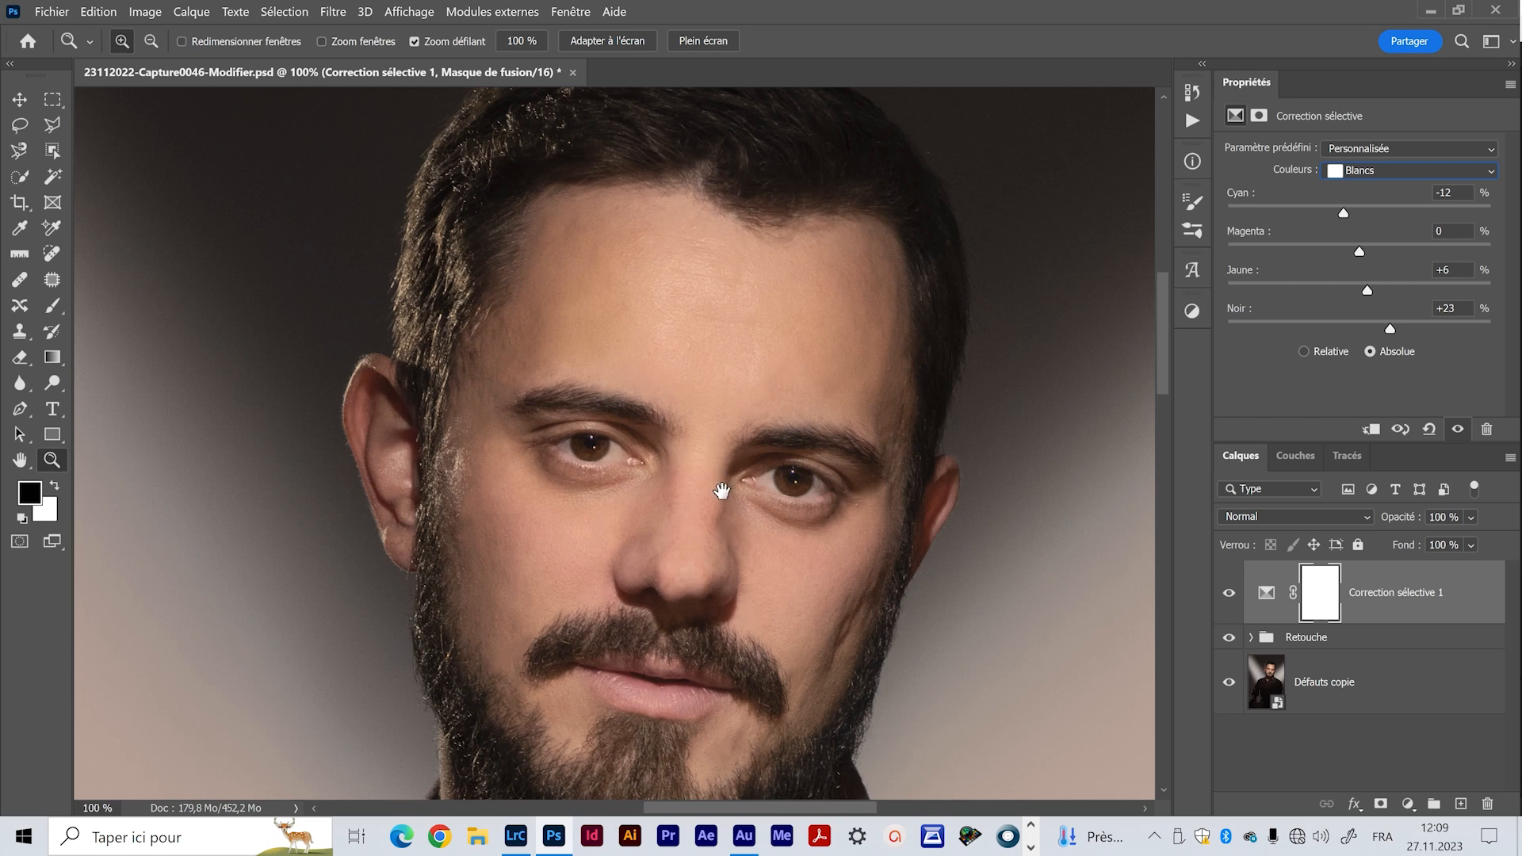
left_click_drag(721, 491, 716, 459)
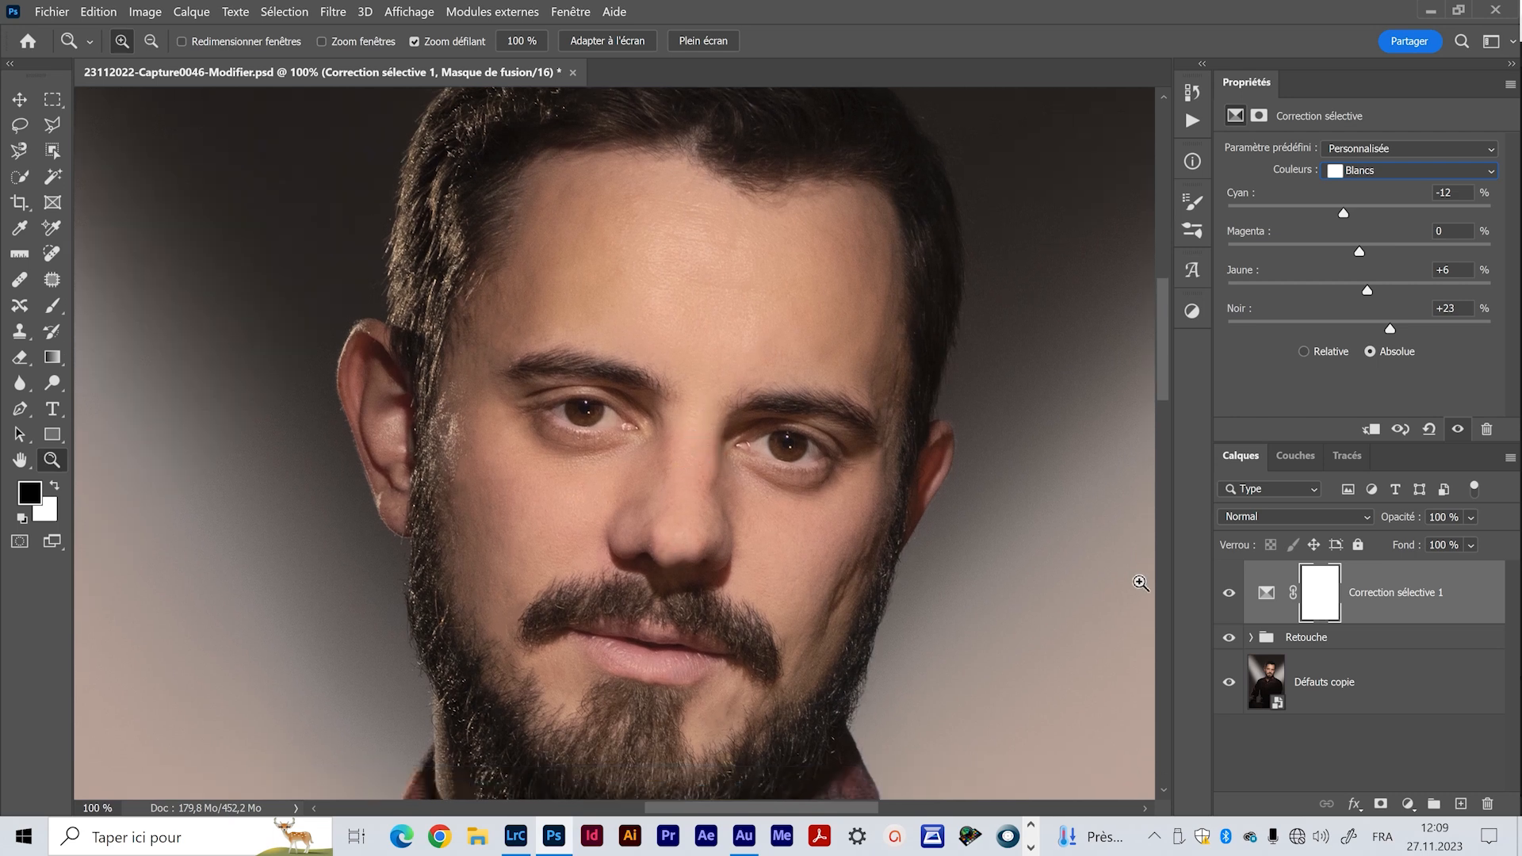
left_click(1229, 592)
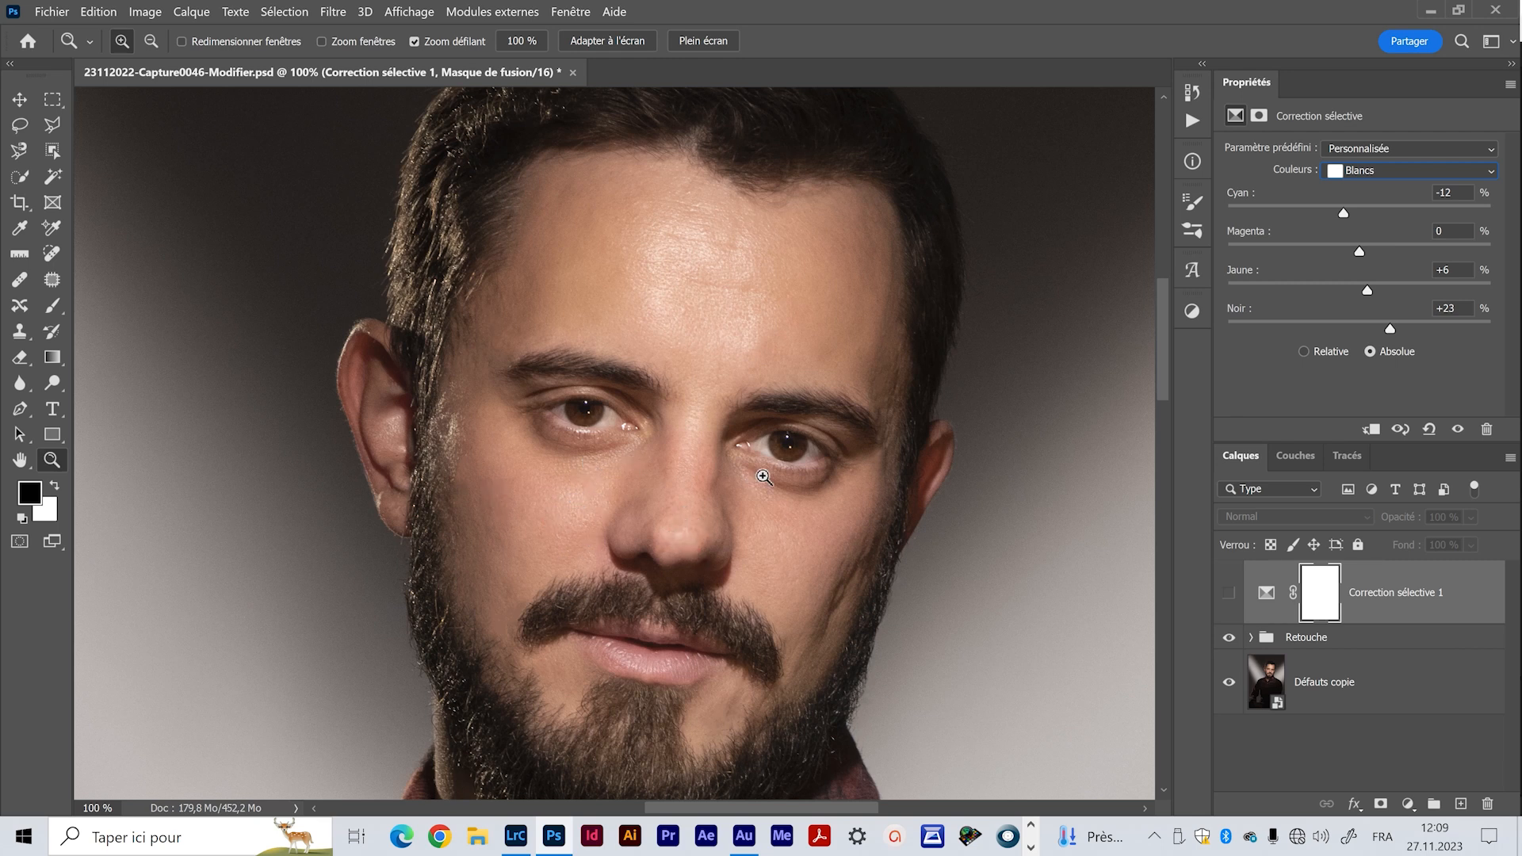
left_click(1228, 593)
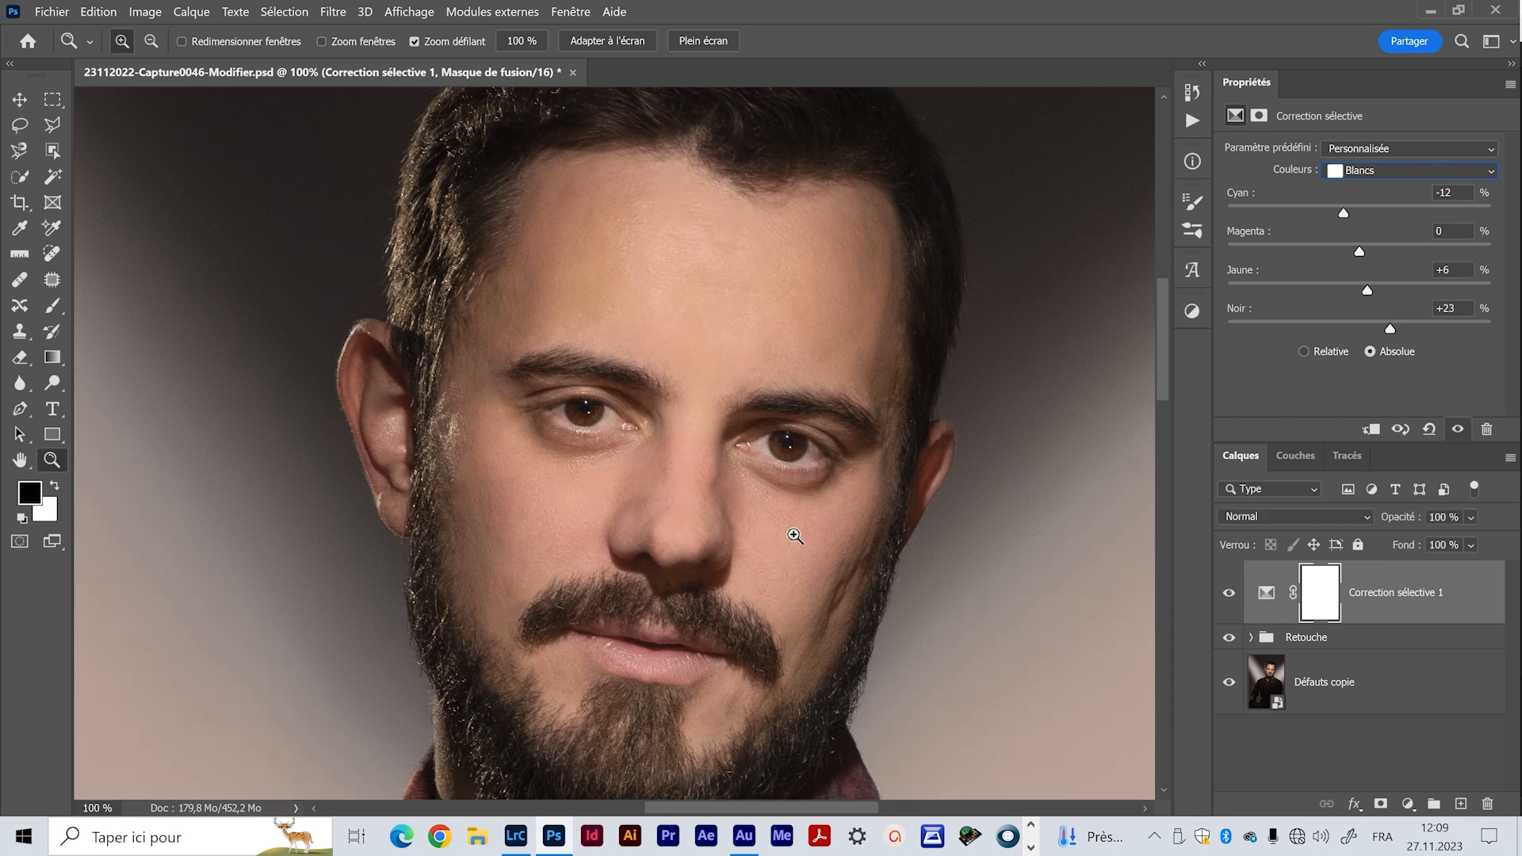
- Inspect the forehead skin up close and raise Black to +32 % for the Whites range
mouse_move(674, 262)
left_mouse_down()
mouse_move(734, 270)
mouse_move(658, 254)
left_mouse_up()
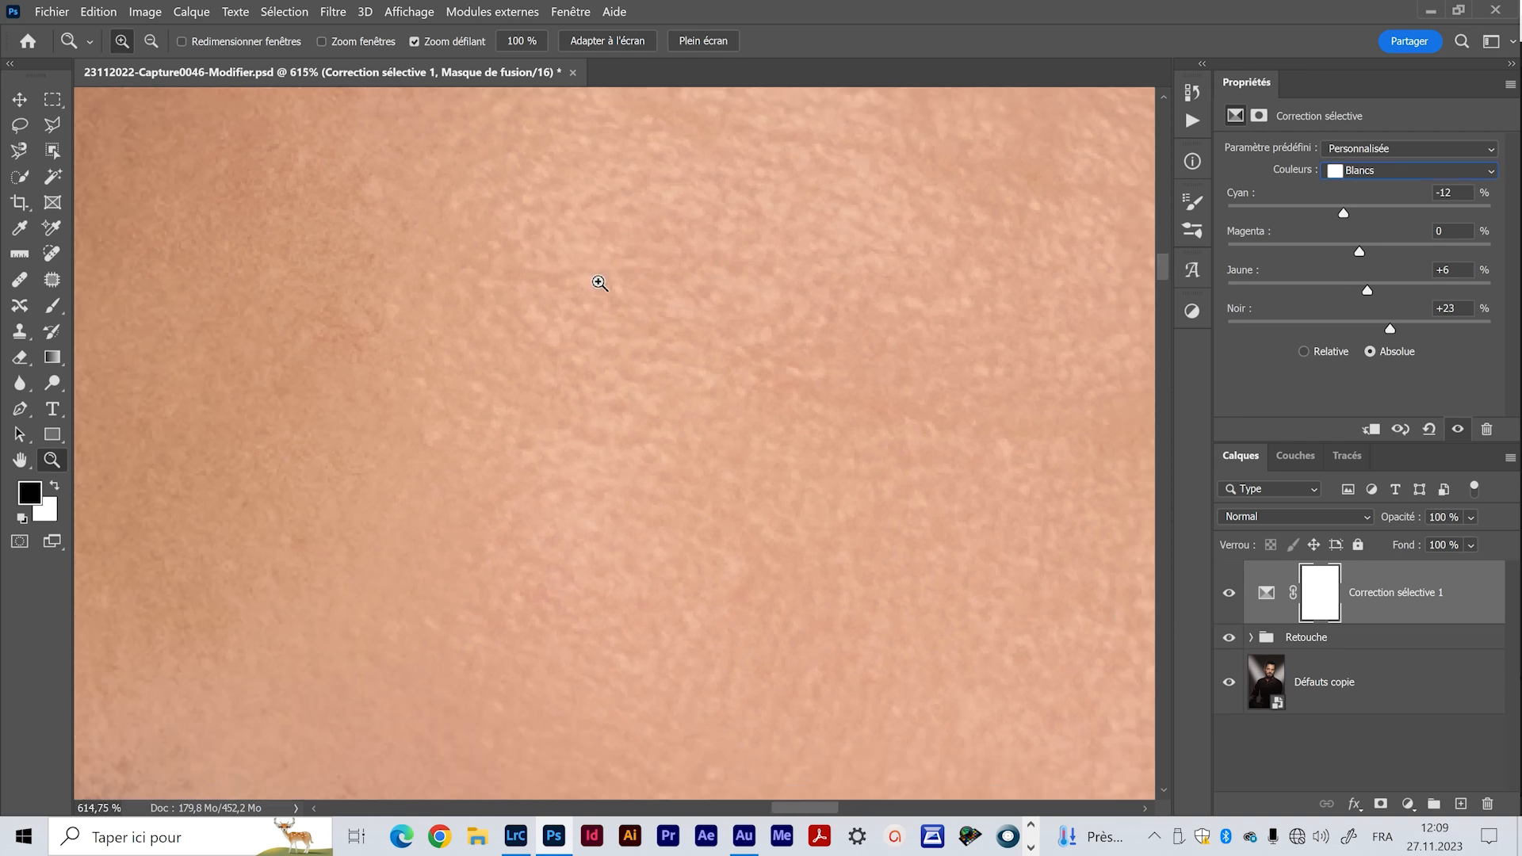
left_click_drag(644, 454, 585, 445)
left_click_drag(628, 494, 617, 352)
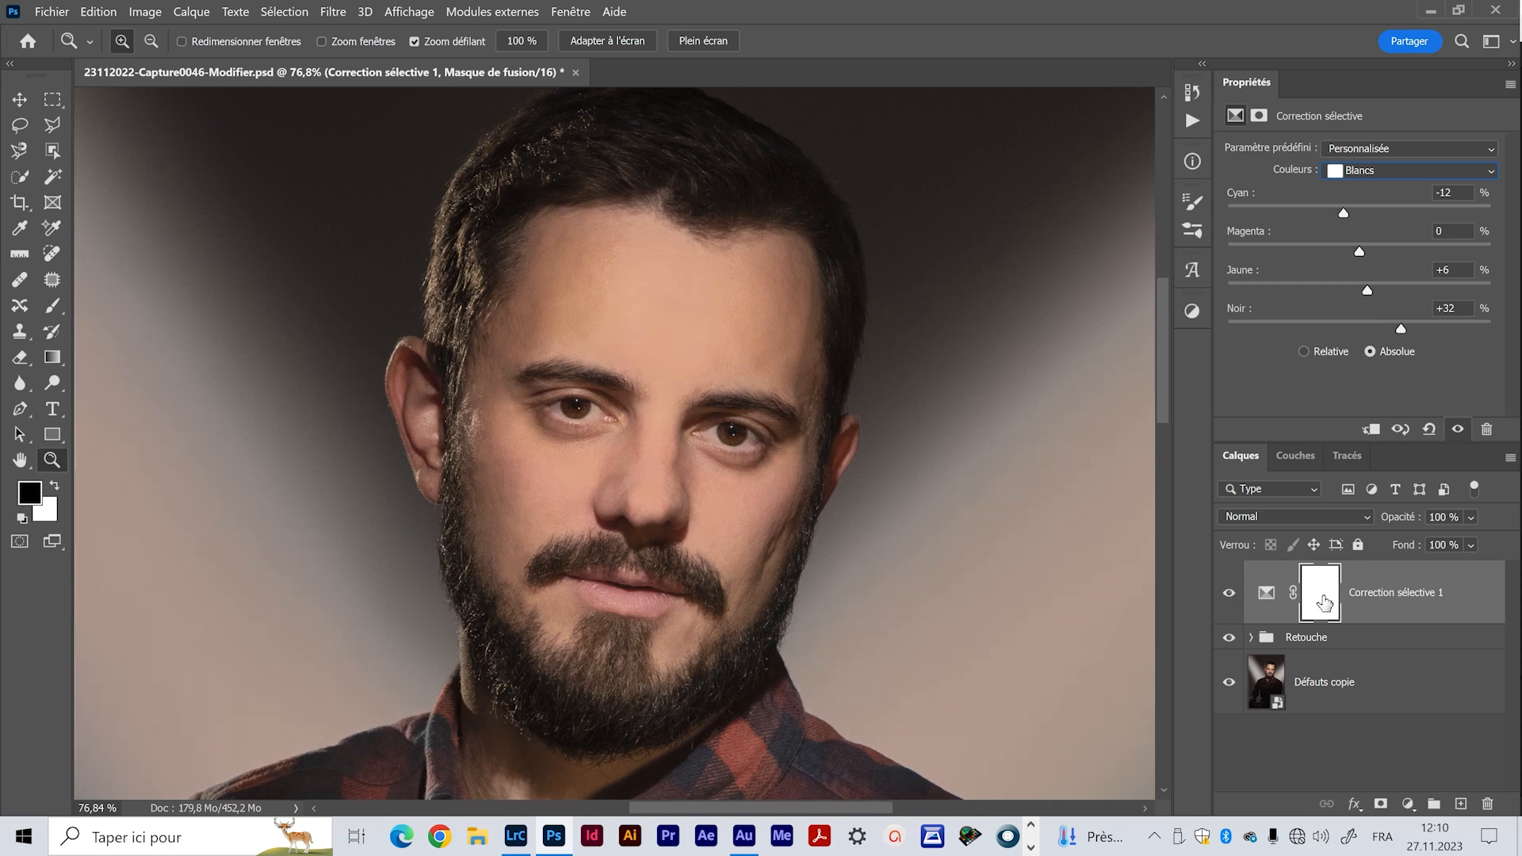
- Invert the Selective Color layer's mask to black and frame the face at 100 % for local masking
left_click(1322, 600)
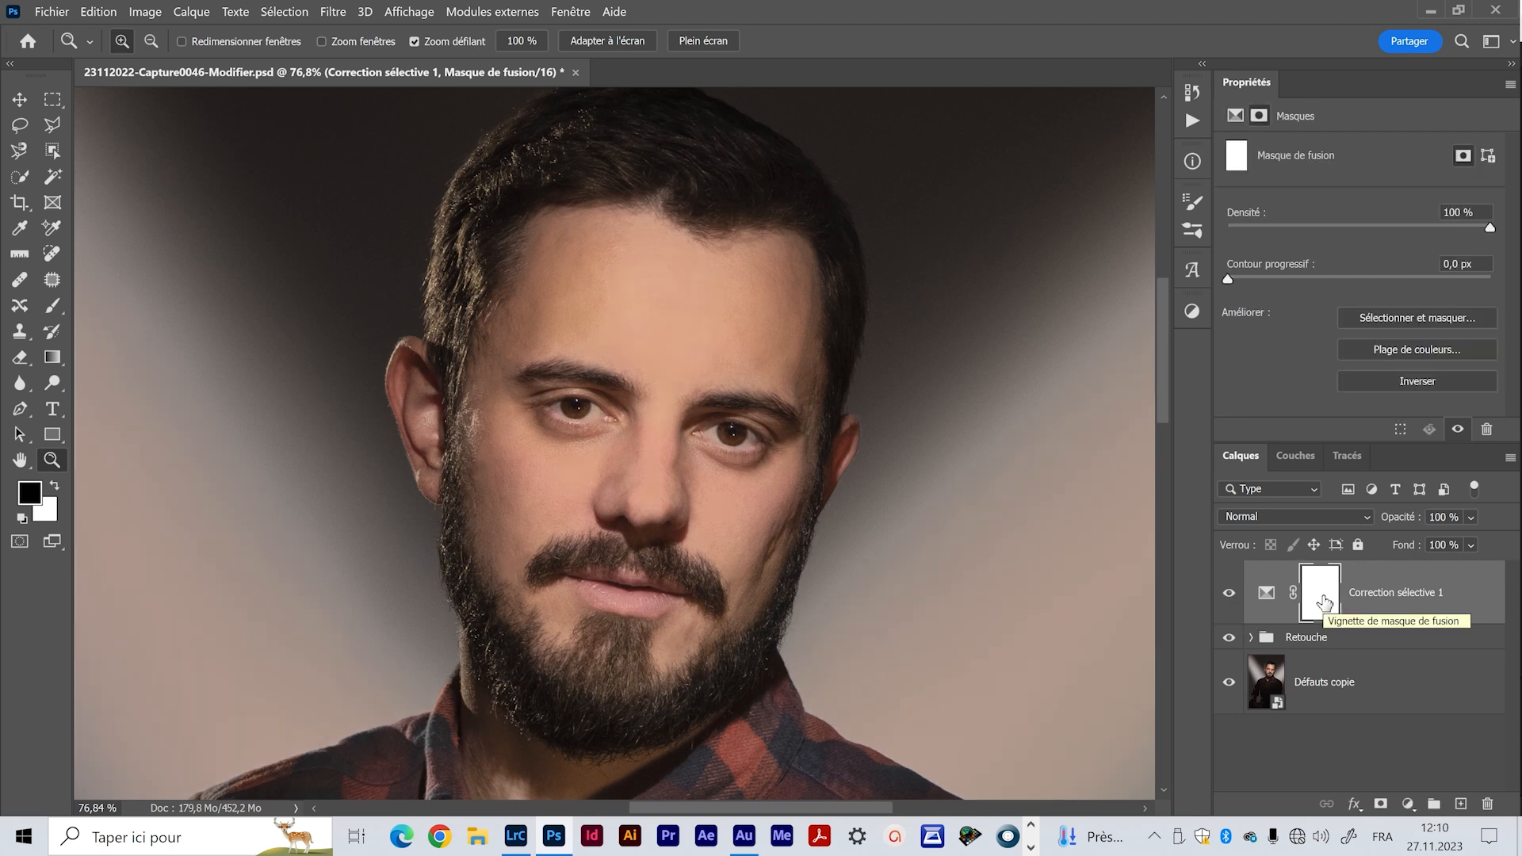
key("ctrl+i")
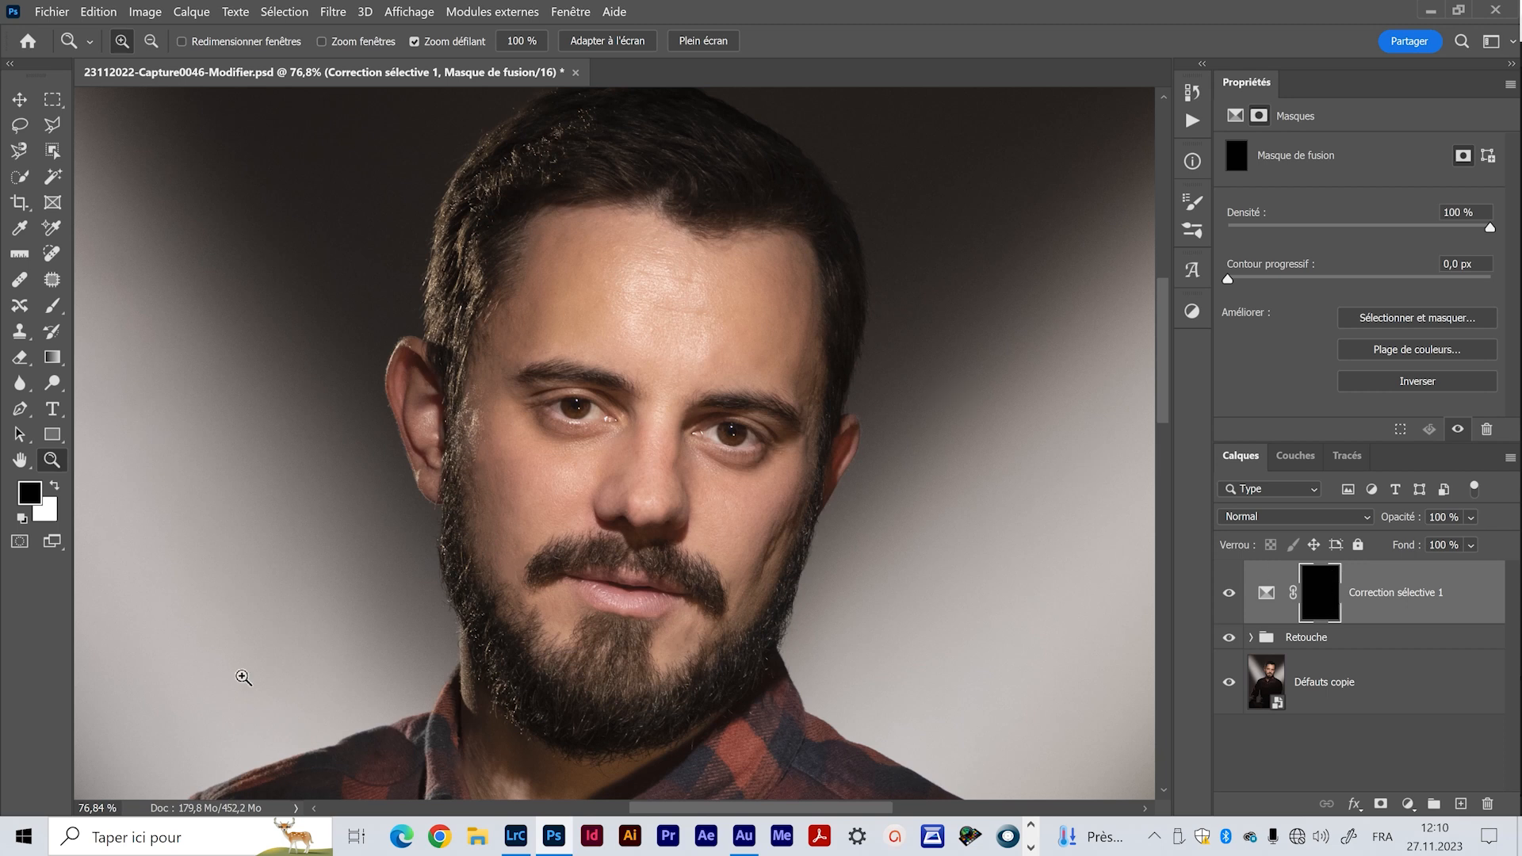
left_click_drag(661, 380, 699, 432)
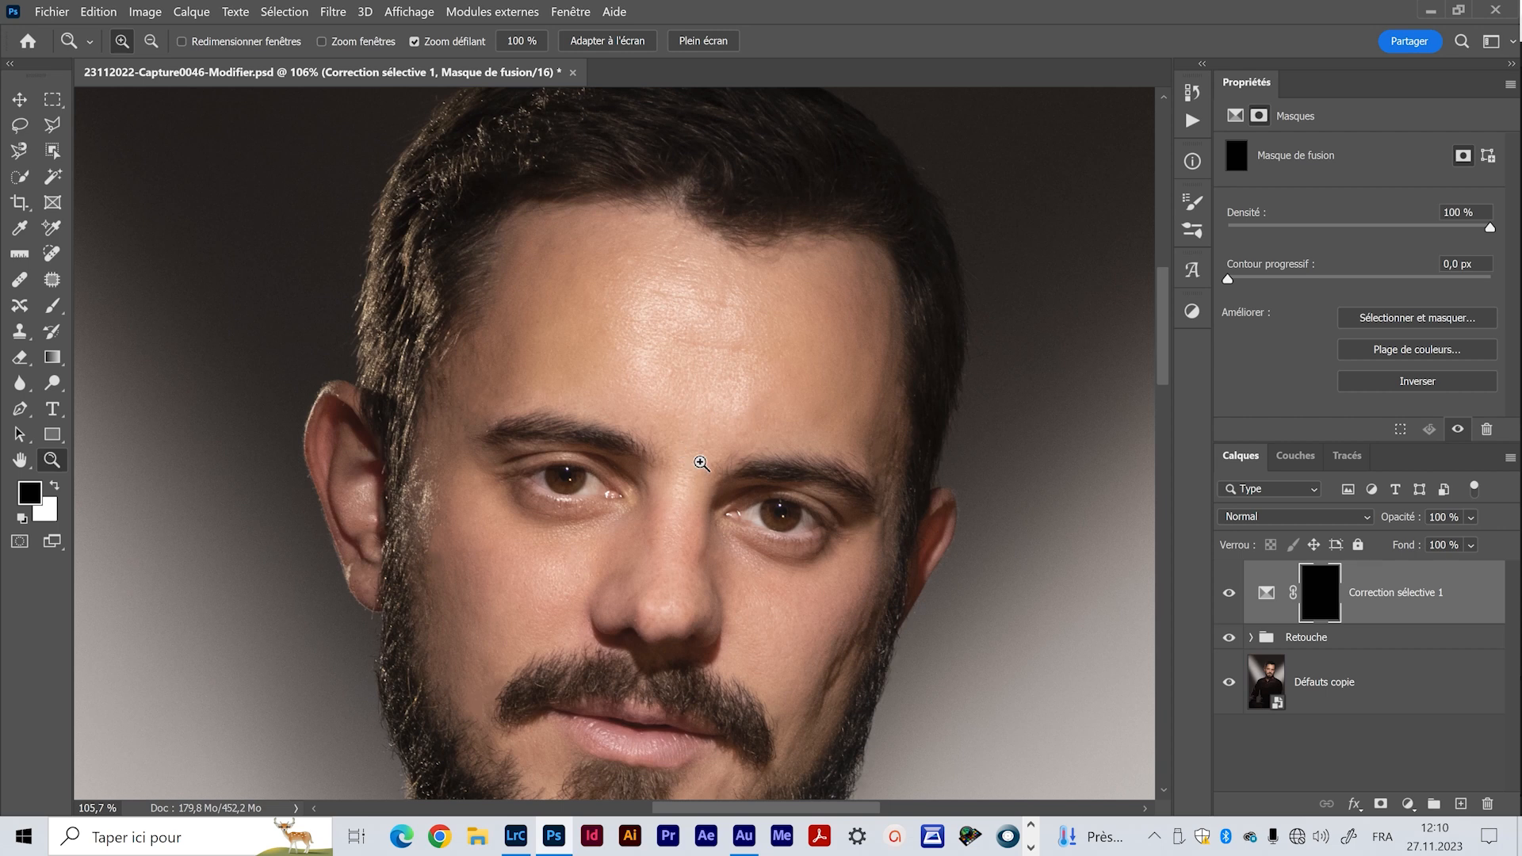
left_click(702, 464, "alt")
left_click_drag(699, 499, 694, 452)
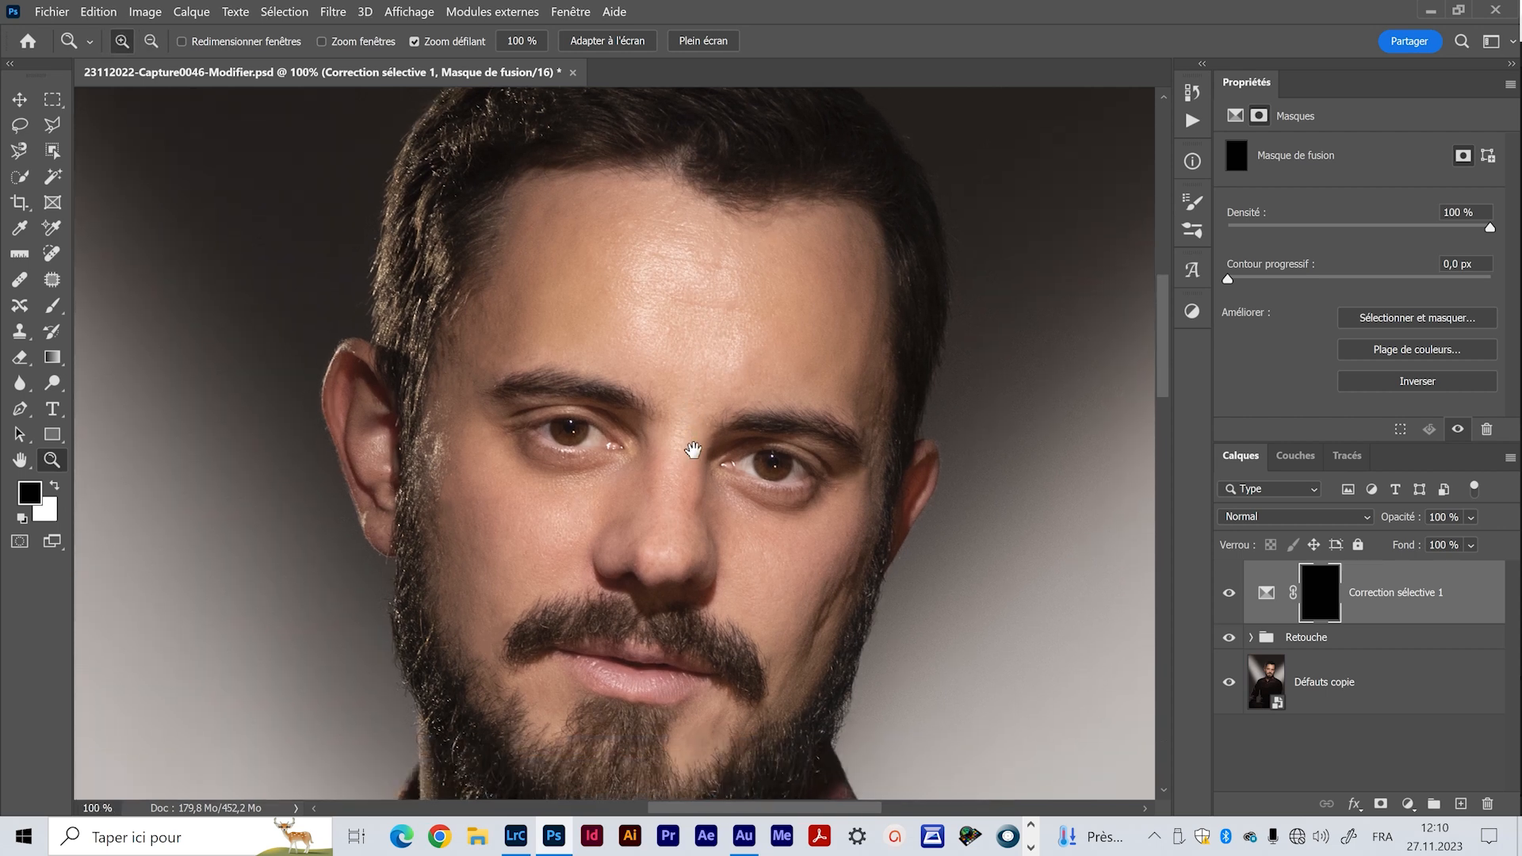
- With a soft brush of about 250 px, paint white on the layer mask over the shiny forehead, nose and cheek areas
key("b")
right_click(689, 316)
left_click(687, 312)
left_click_drag(686, 311, 572, 331)
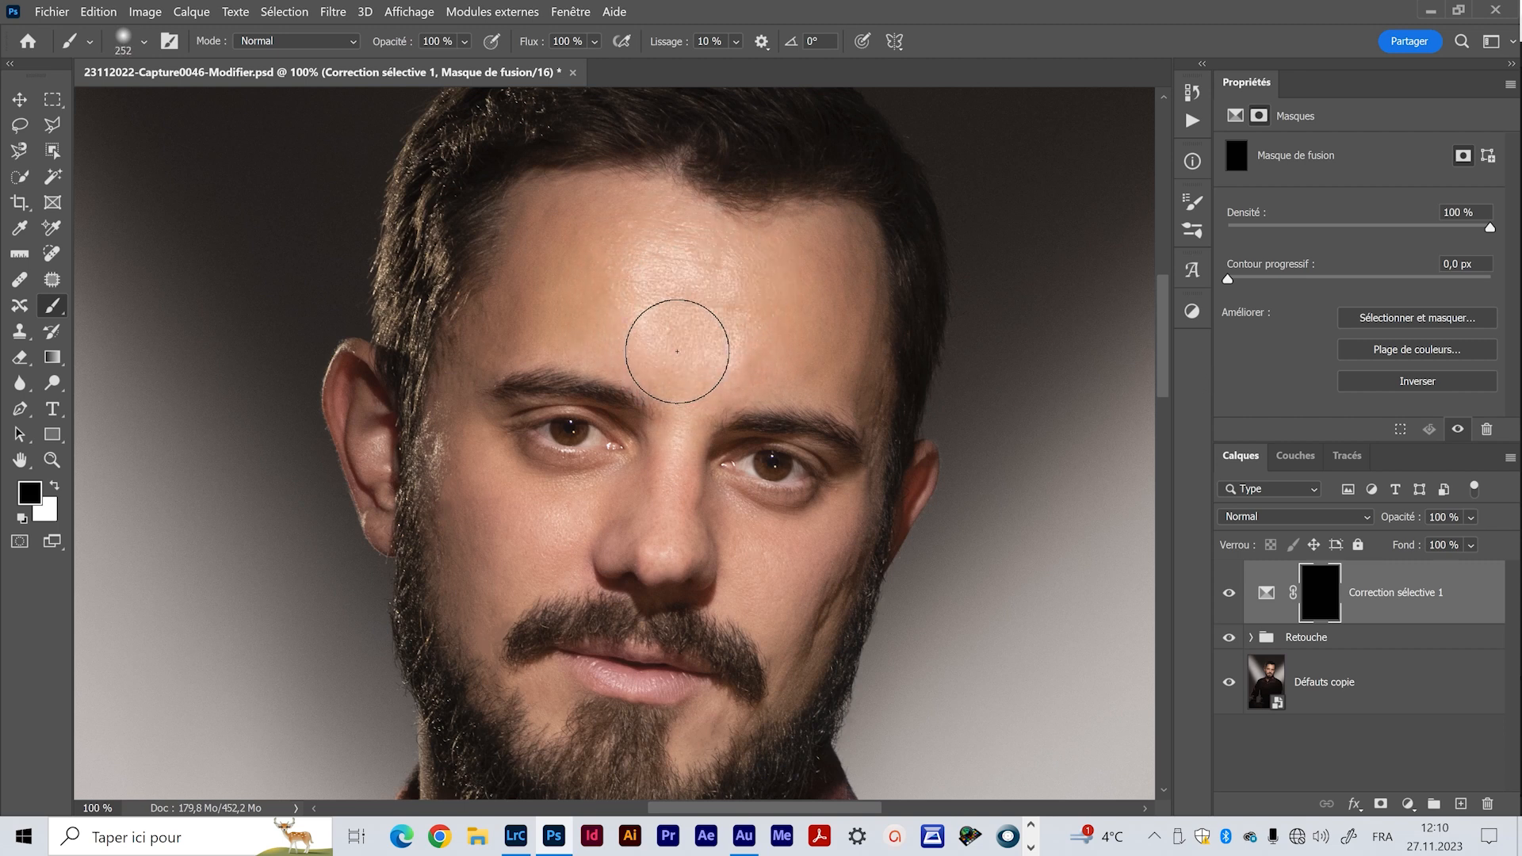
key("x")
mouse_move(660, 313)
left_mouse_down()
mouse_move(665, 247)
mouse_move(641, 250)
mouse_move(661, 295)
mouse_move(655, 333)
mouse_move(663, 307)
mouse_move(643, 278)
mouse_move(649, 313)
mouse_move(685, 280)
mouse_move(715, 343)
mouse_move(723, 275)
mouse_move(630, 288)
mouse_move(629, 302)
mouse_move(657, 271)
mouse_move(688, 363)
mouse_move(671, 443)
mouse_move(652, 367)
left_mouse_up()
mouse_move(688, 402)
left_mouse_down()
mouse_move(615, 493)
mouse_move(518, 533)
left_mouse_up()
left_click_drag(622, 270, 670, 277)
- Add mask strokes around the bridge of the nose at 50 % brush opacity and reopen the Selective Color settings
key("5")
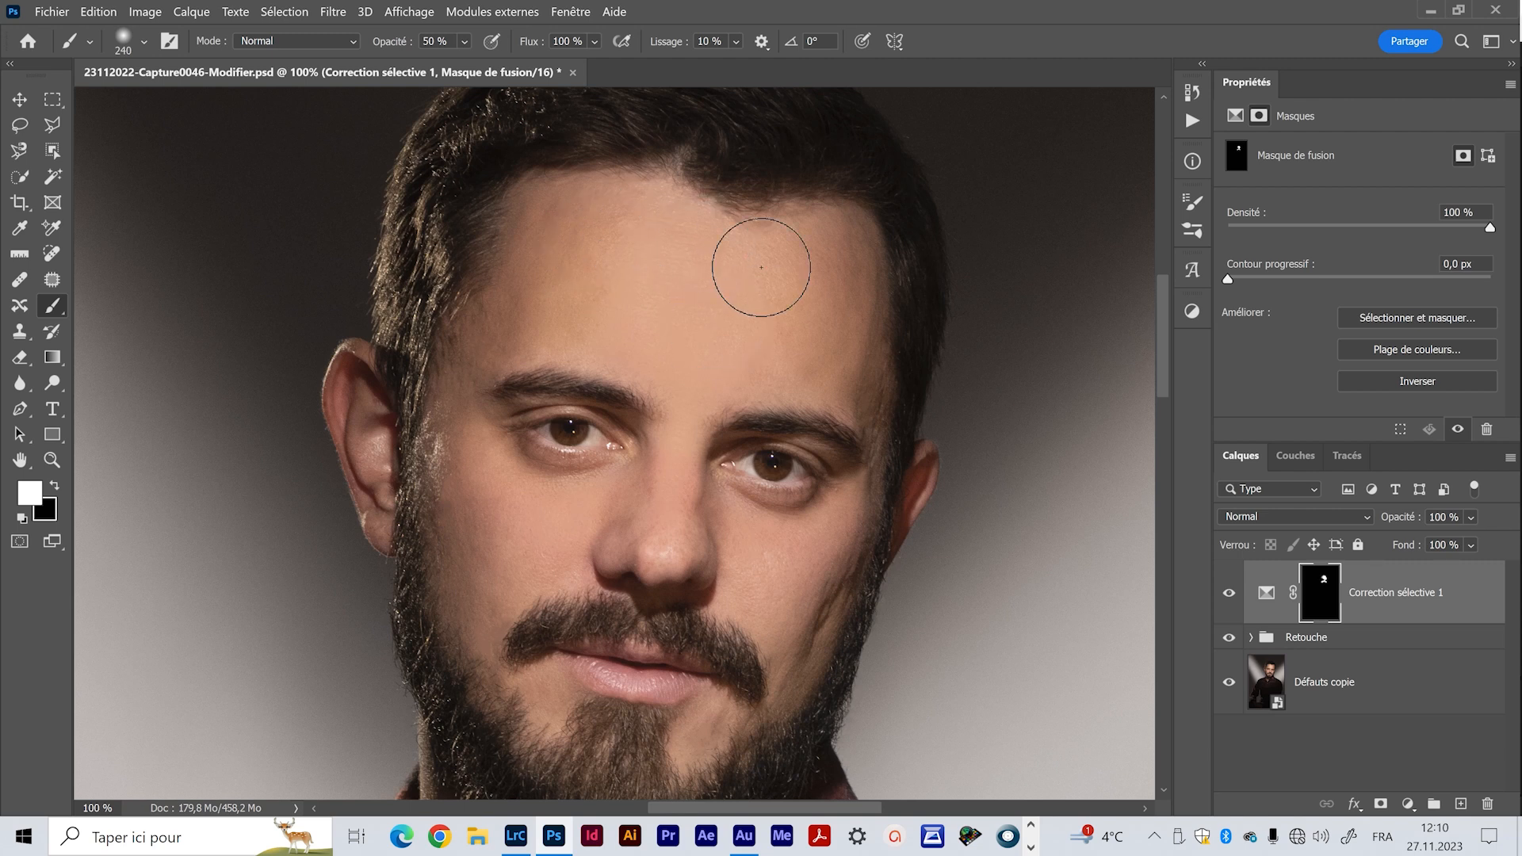
left_click_drag(676, 441, 631, 437)
left_click(1261, 591)
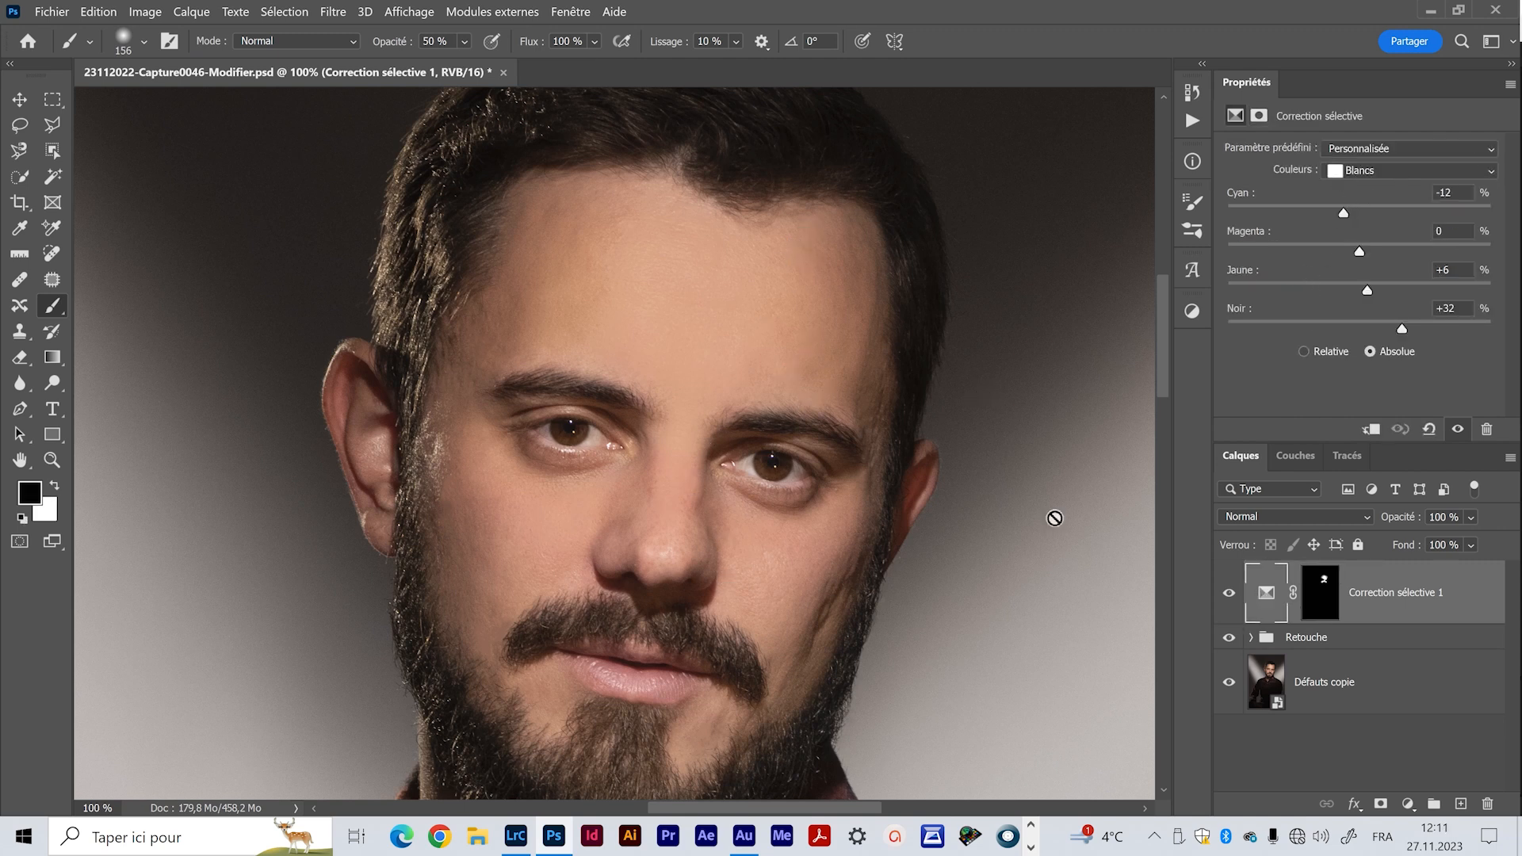
- Try strong Cyan shifts on the Reds range of the masked skin, such as -65 % and +70 %, and undo them
left_click(1378, 176)
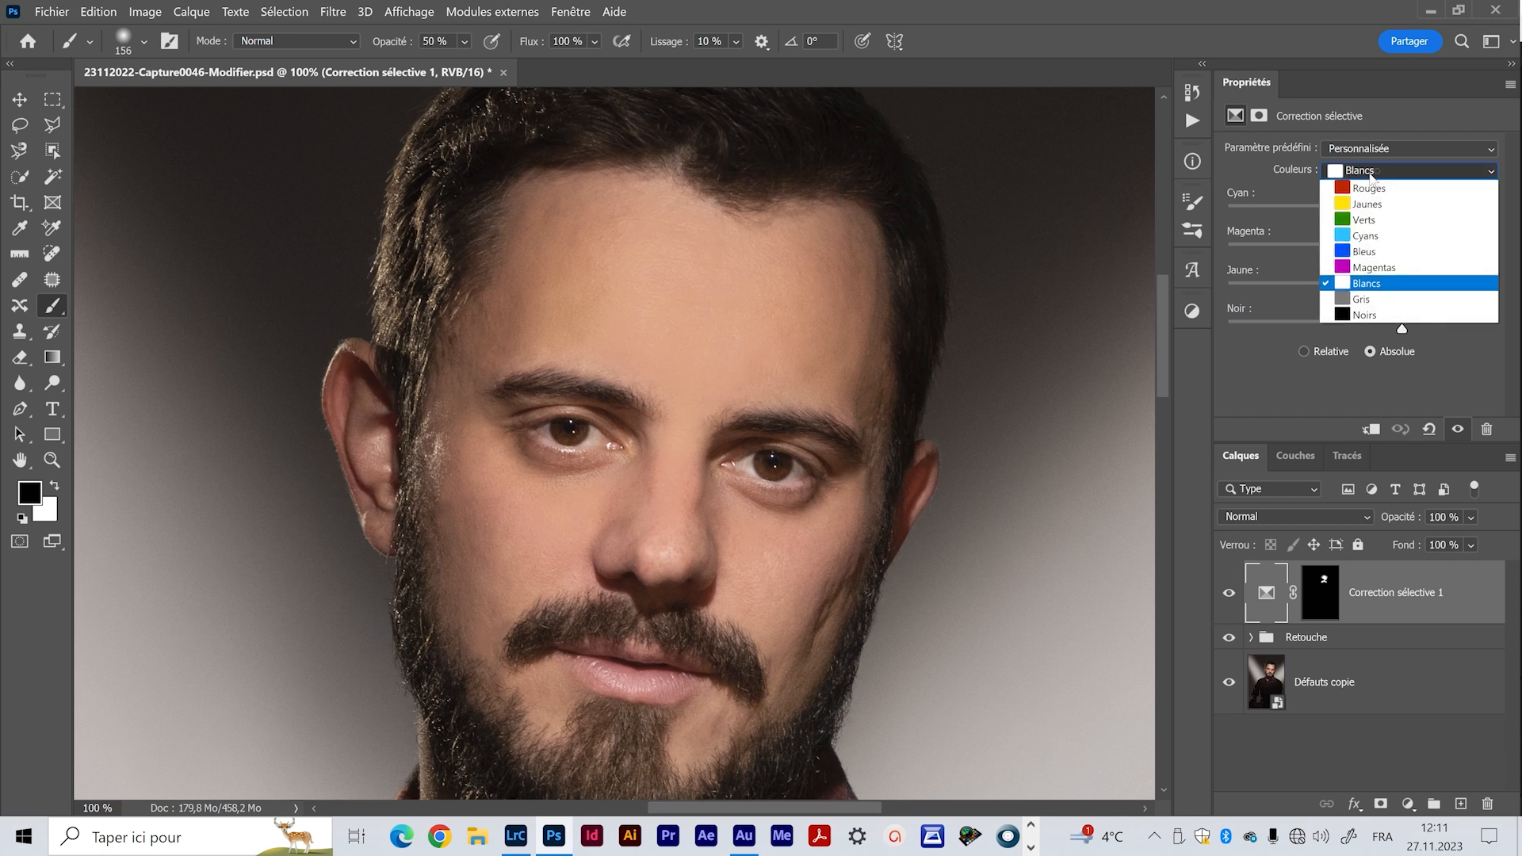
left_click(1369, 189)
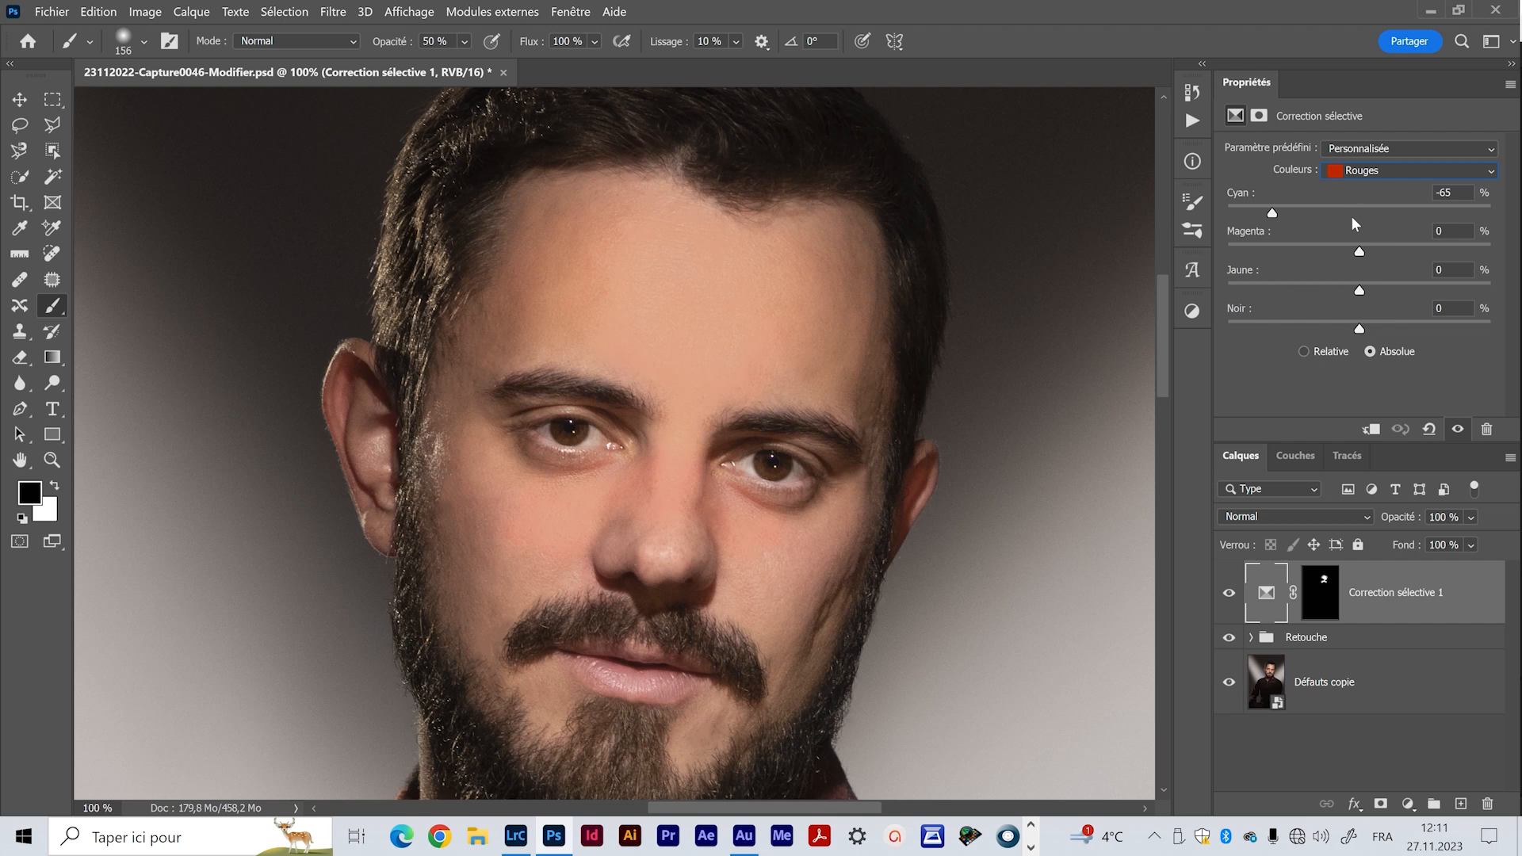
left_click_drag(1355, 224, 1489, 224)
key("ctrl+z")
left_click(1454, 219)
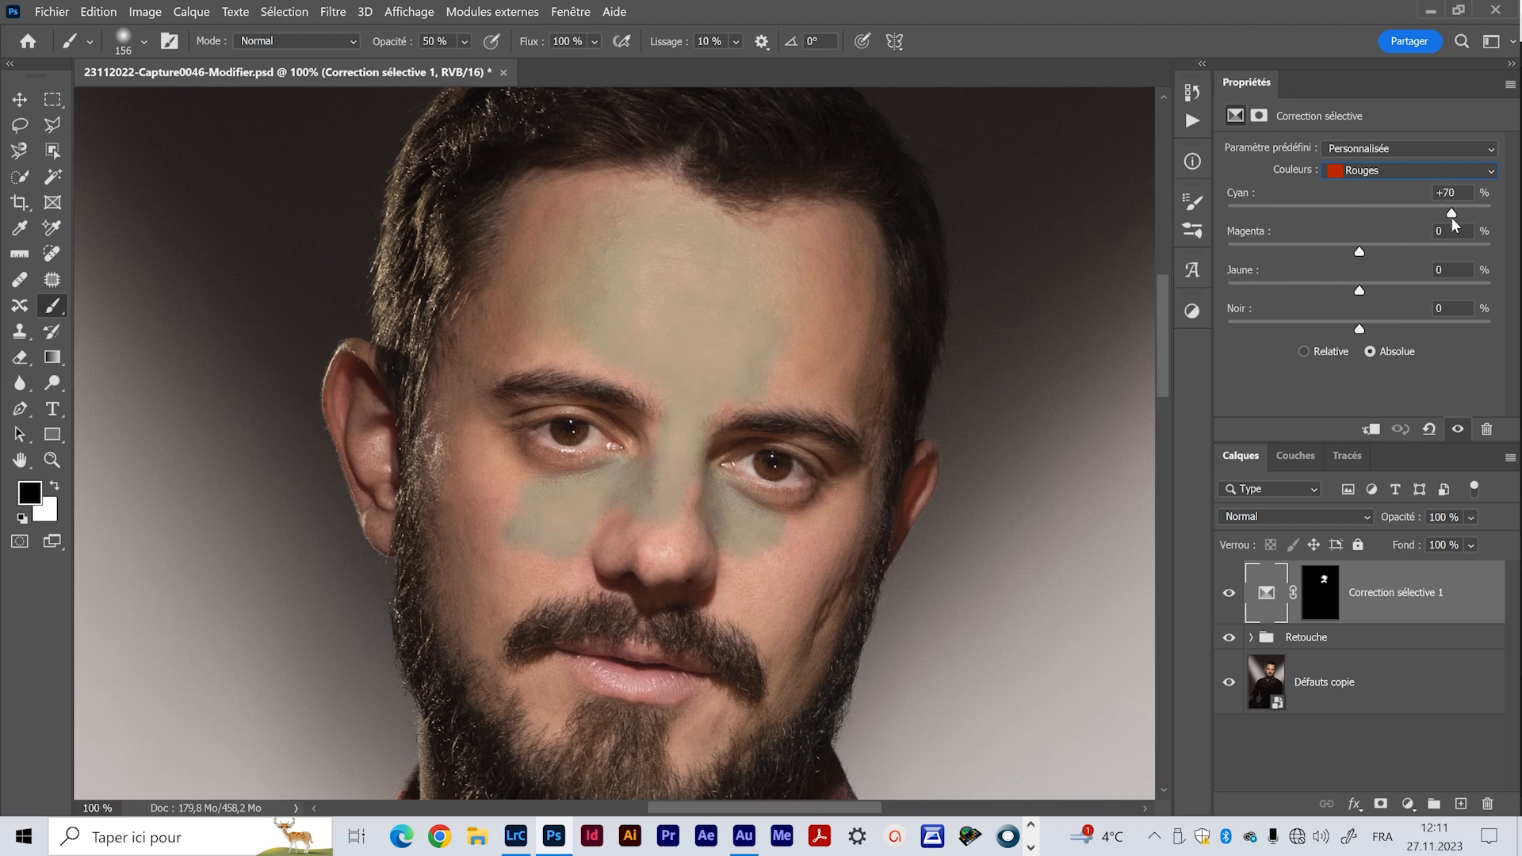
key("ctrl+z")
- Set Black to +25 % for the Whites range and compare the face with the Selective Color layer hidden and shown
left_click(1381, 171)
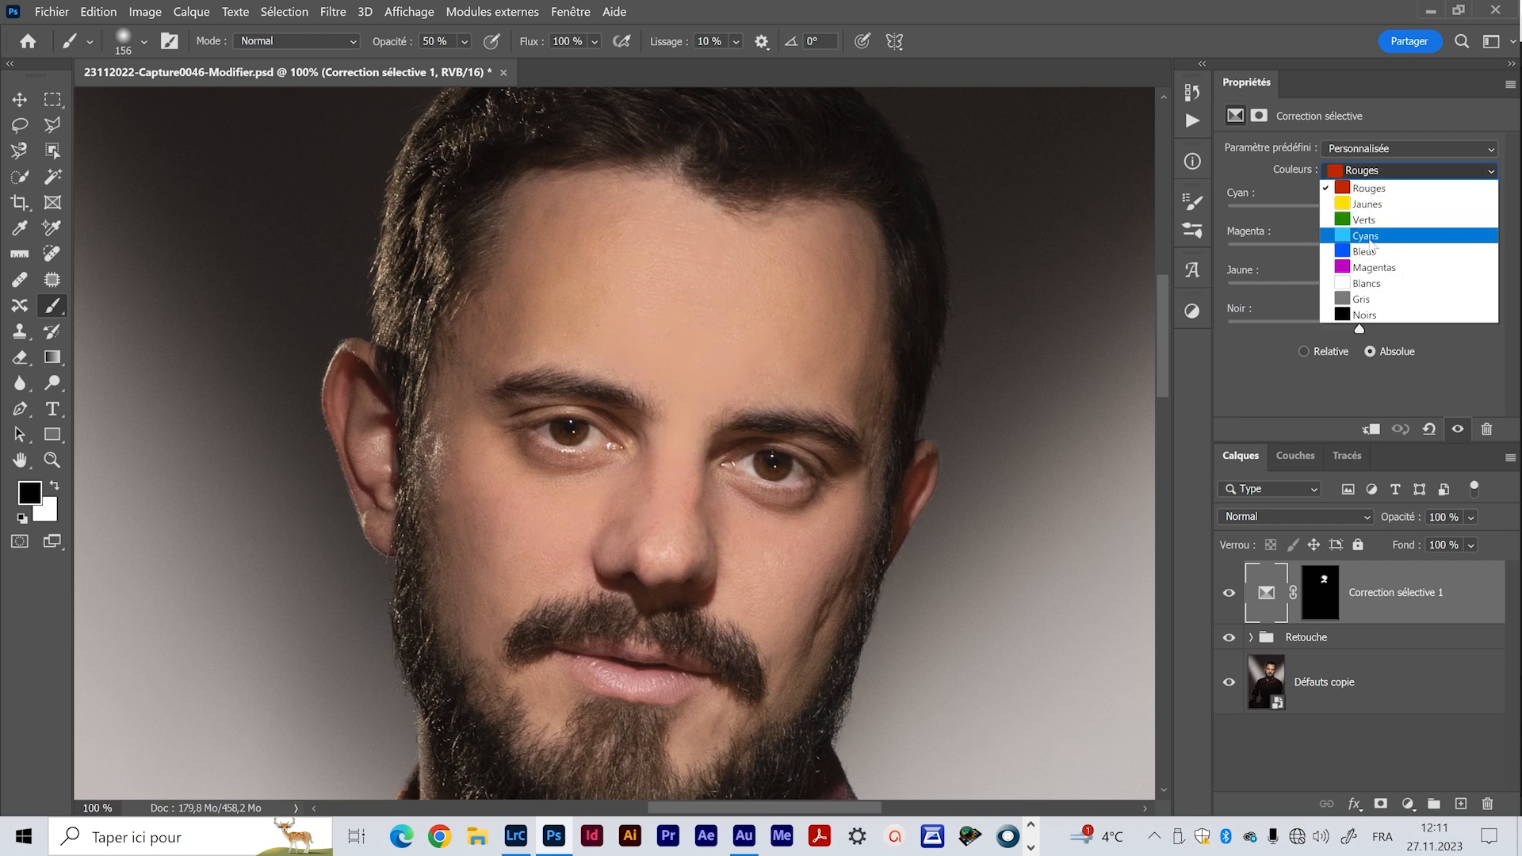
left_click(1360, 283)
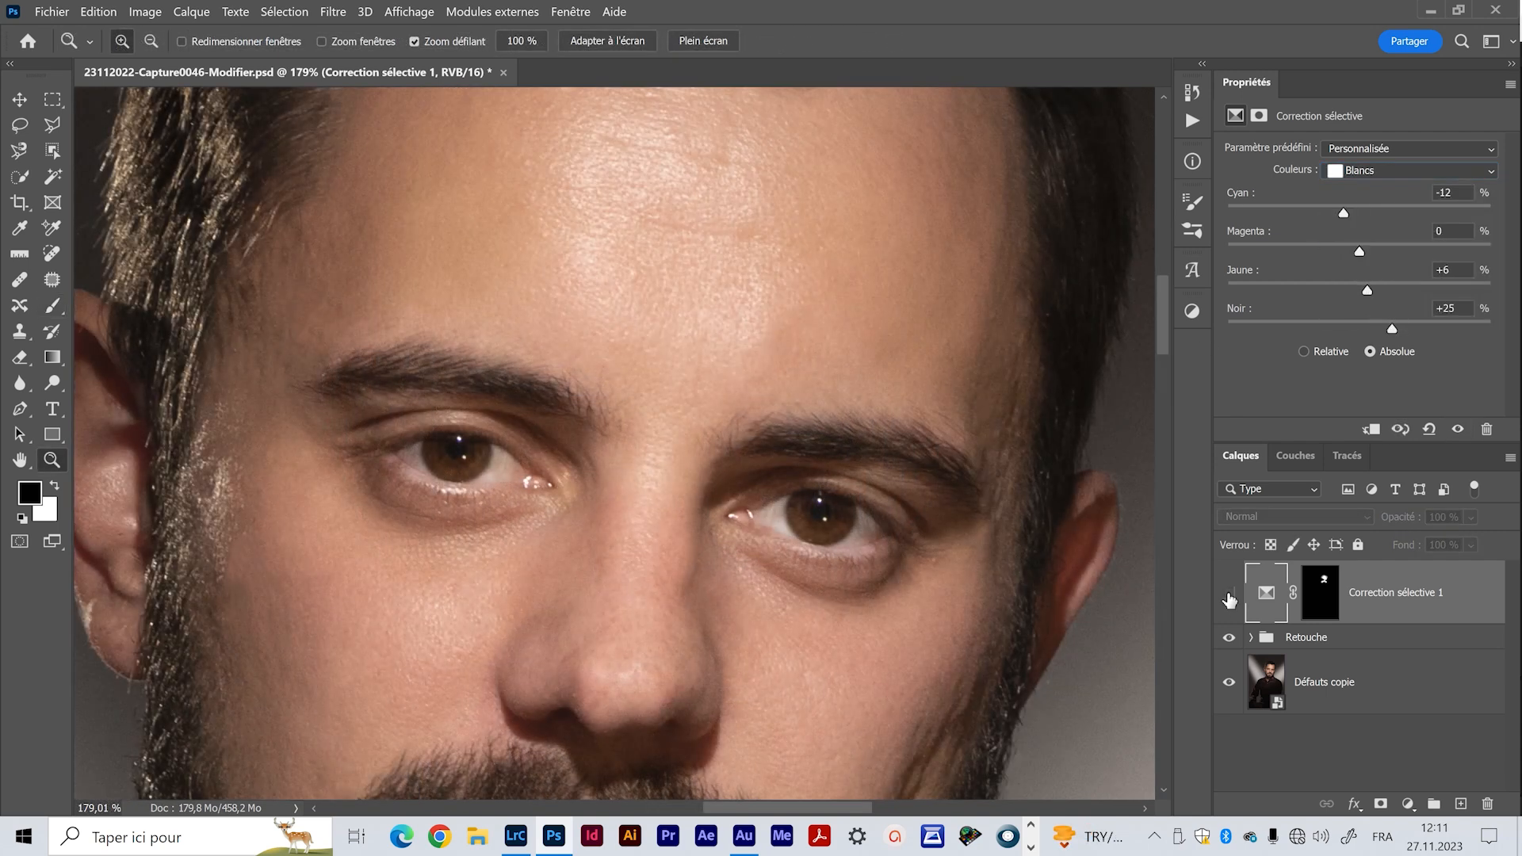
left_click(1229, 596)
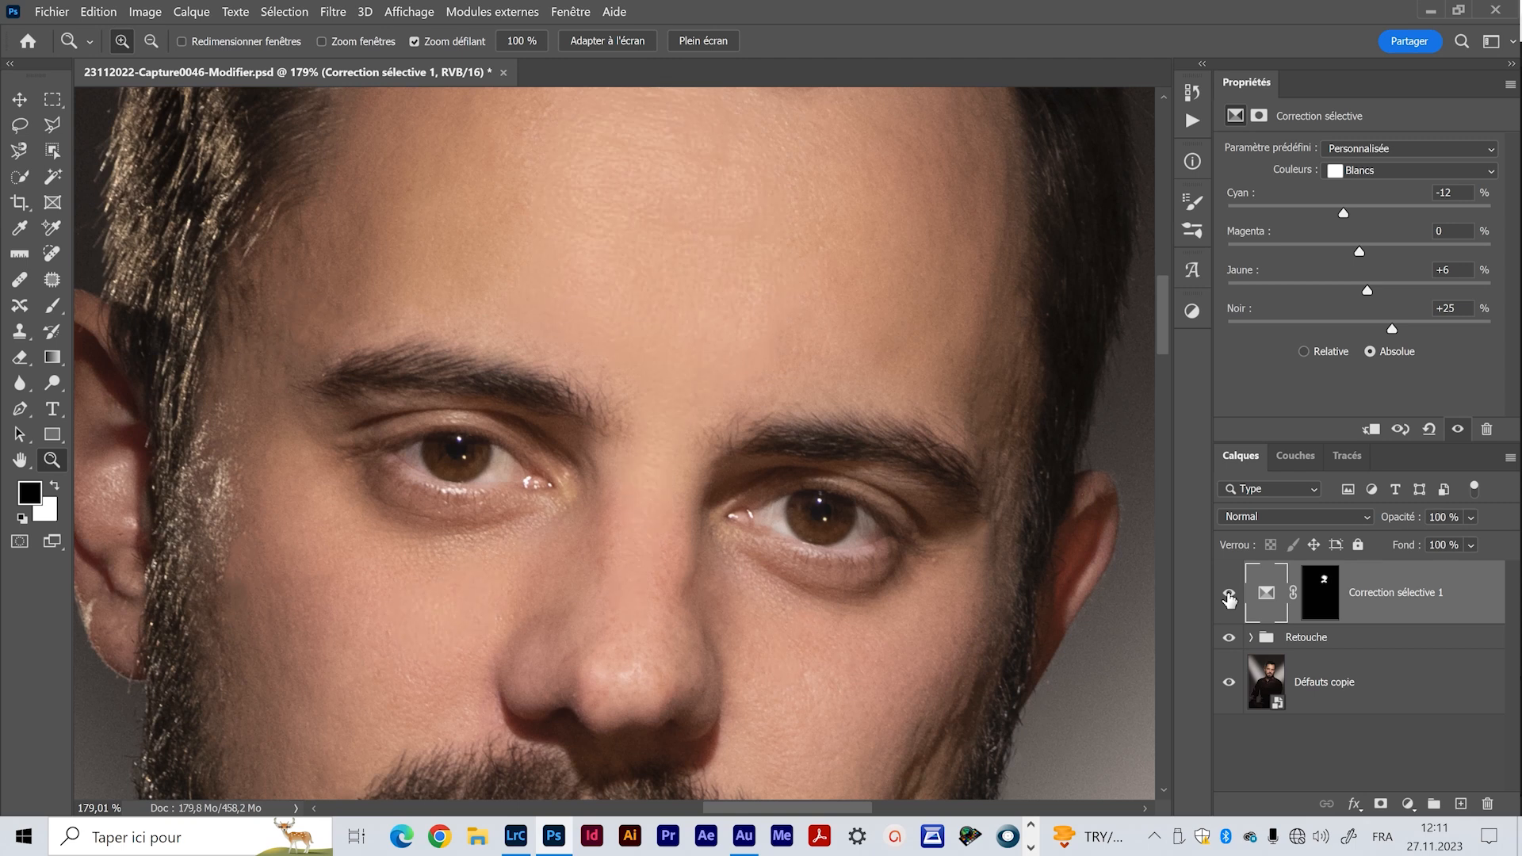
left_click(1229, 597)
left_click(1229, 596)
- Try reducing the Selective Color layer's opacity and bring it back to 100 %
left_click(1472, 518)
mouse_move(1508, 544)
left_mouse_down()
mouse_move(1416, 540)
mouse_move(1507, 540)
left_mouse_up()
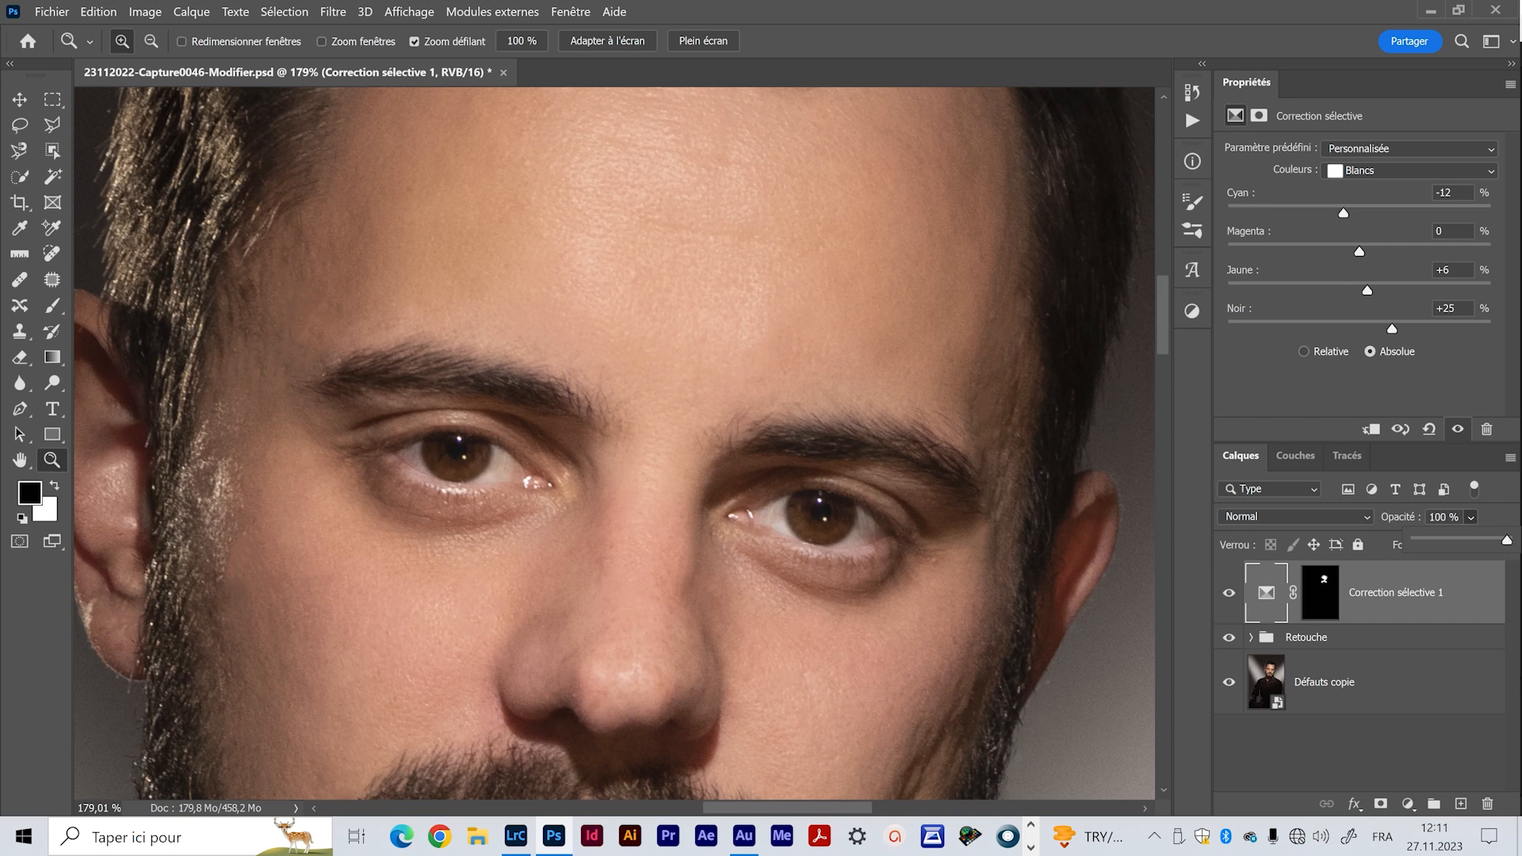
left_click(1496, 590)
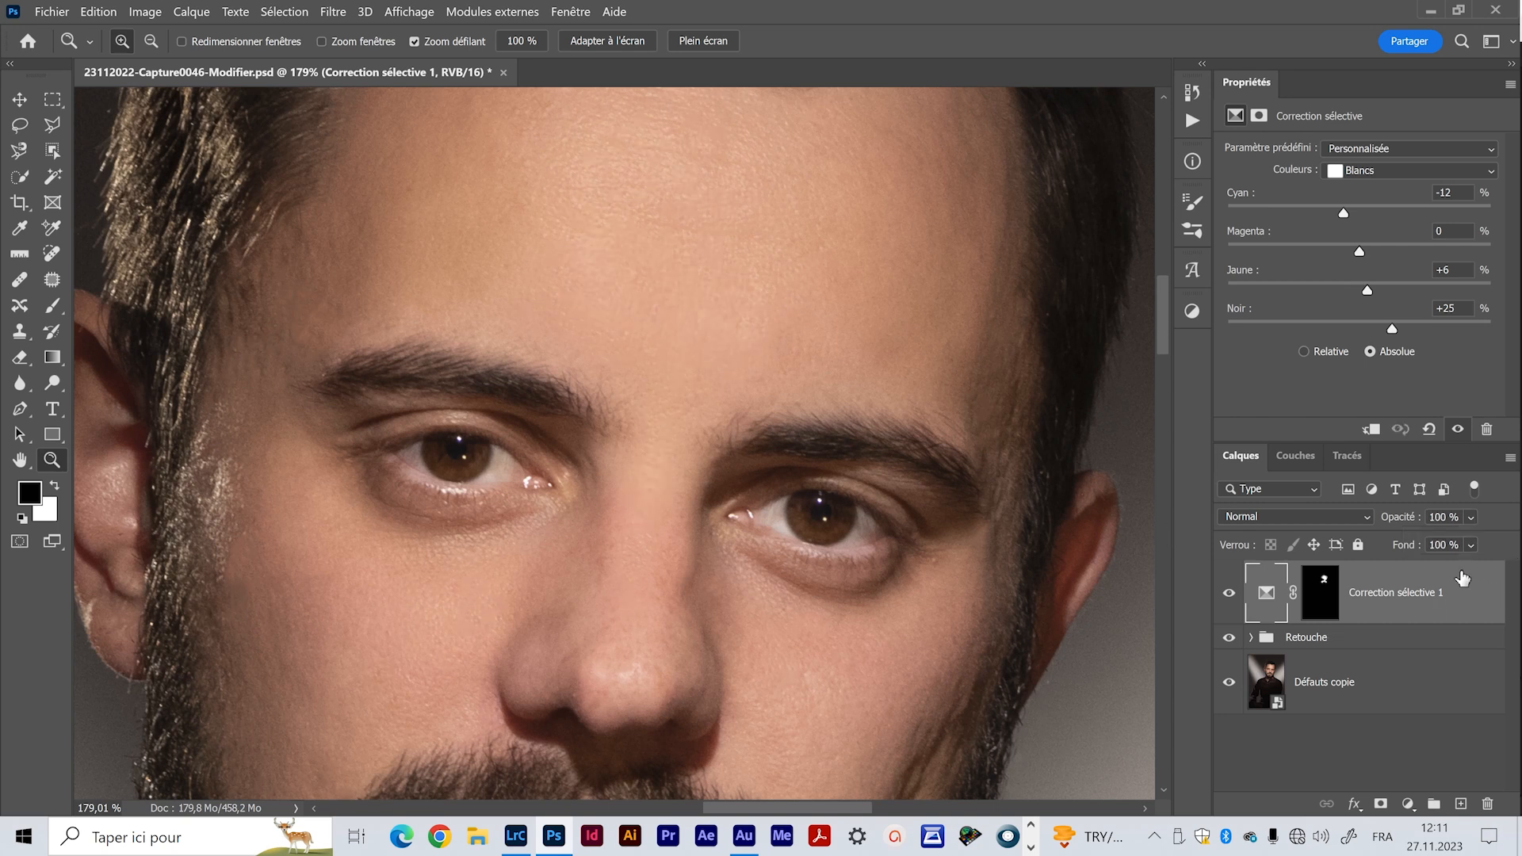
scroll(643, 483, "down", 5)
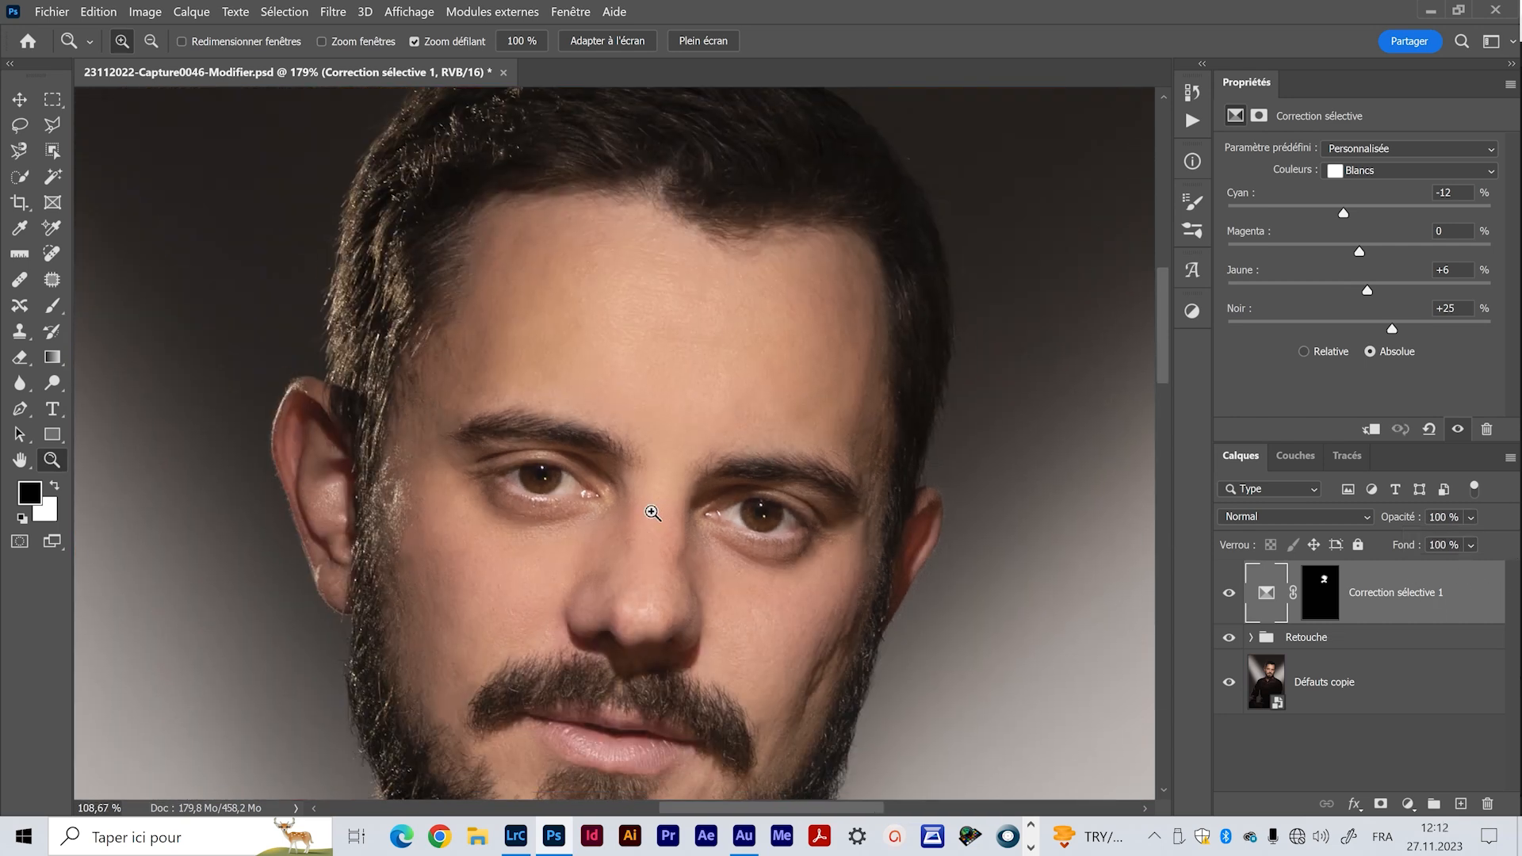
left_click_drag(676, 582, 664, 520)
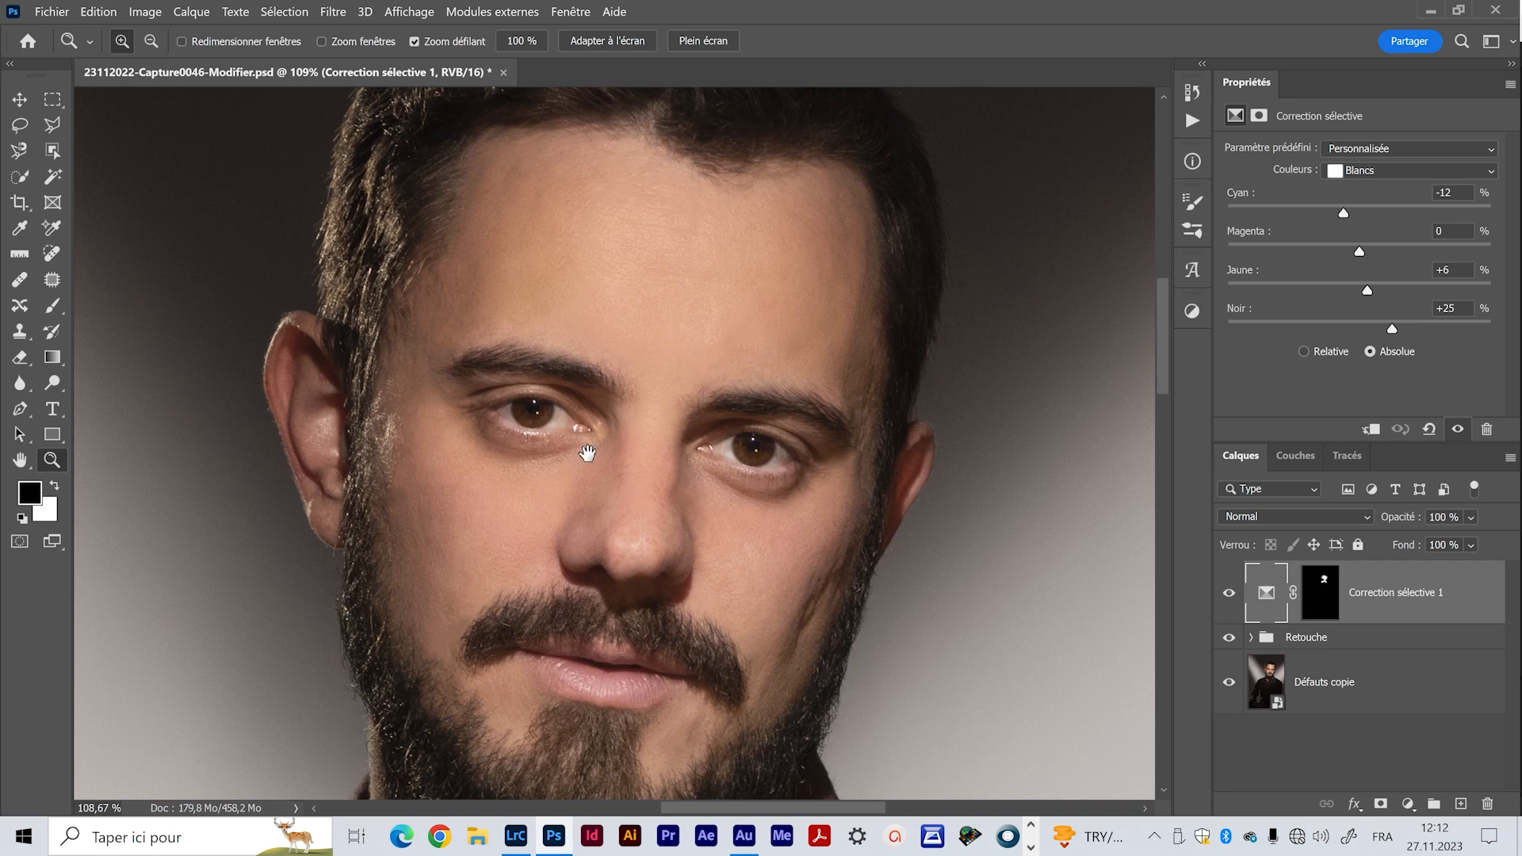
scroll(605, 374, "down", 5)
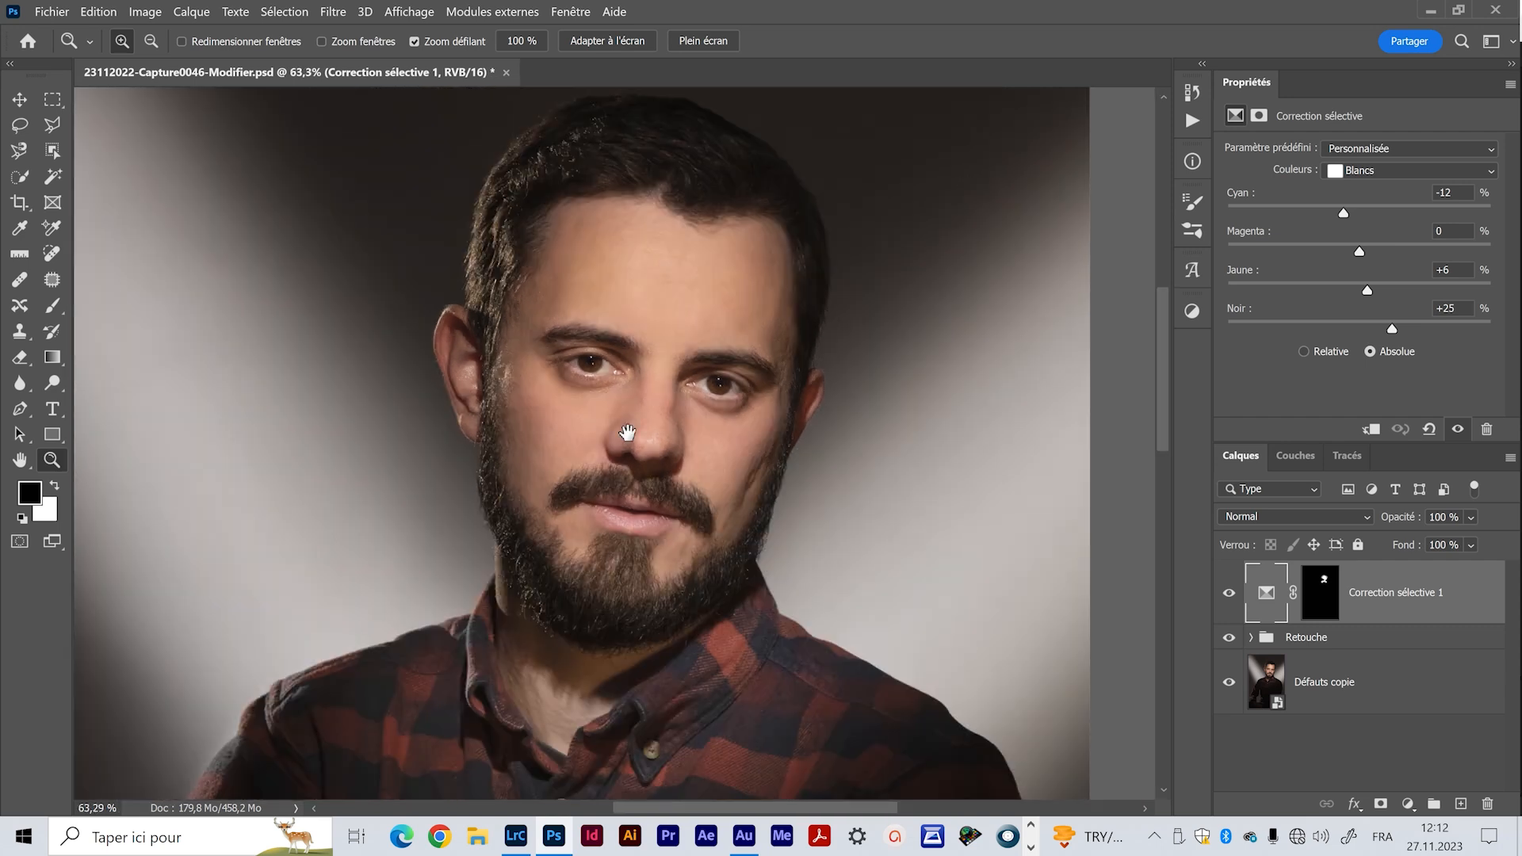